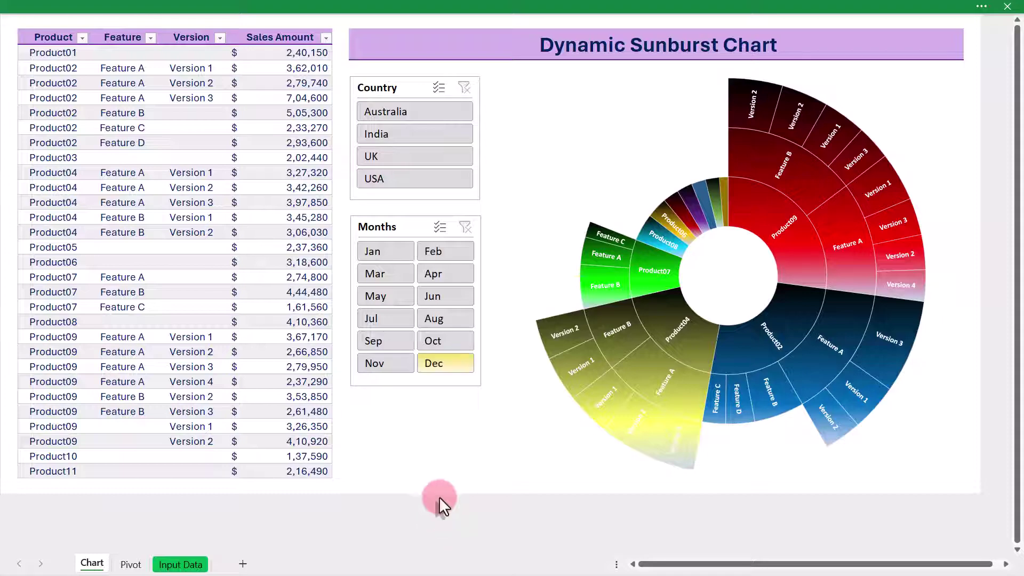
- Filter the Sunburst chart by Australia and UK, then by January, April and June
{"action": "left_click", "coordinate": [417, 113]}
{"action": "left_click", "coordinate": [421, 153]}
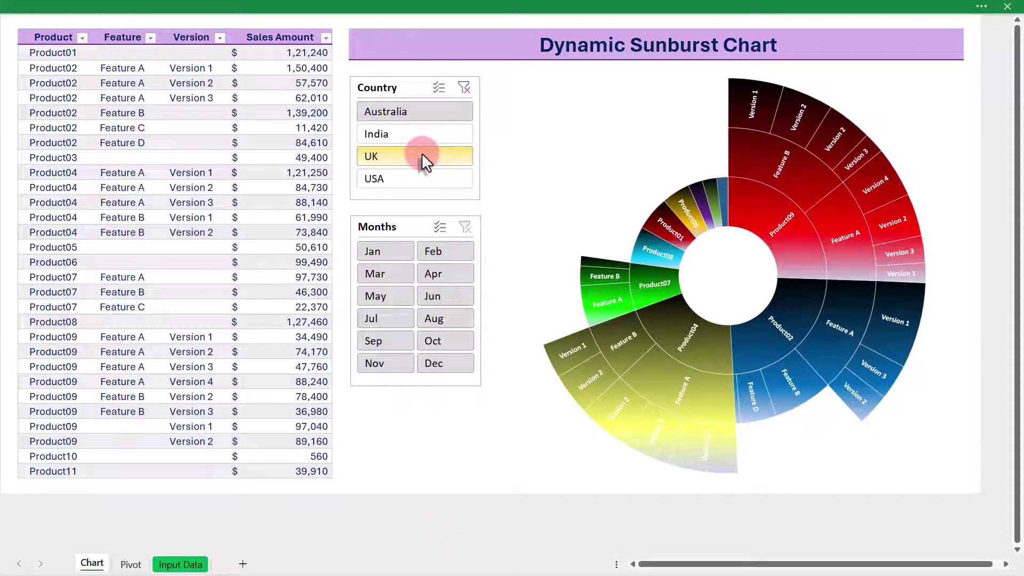
{"action": "left_click", "coordinate": [408, 249]}
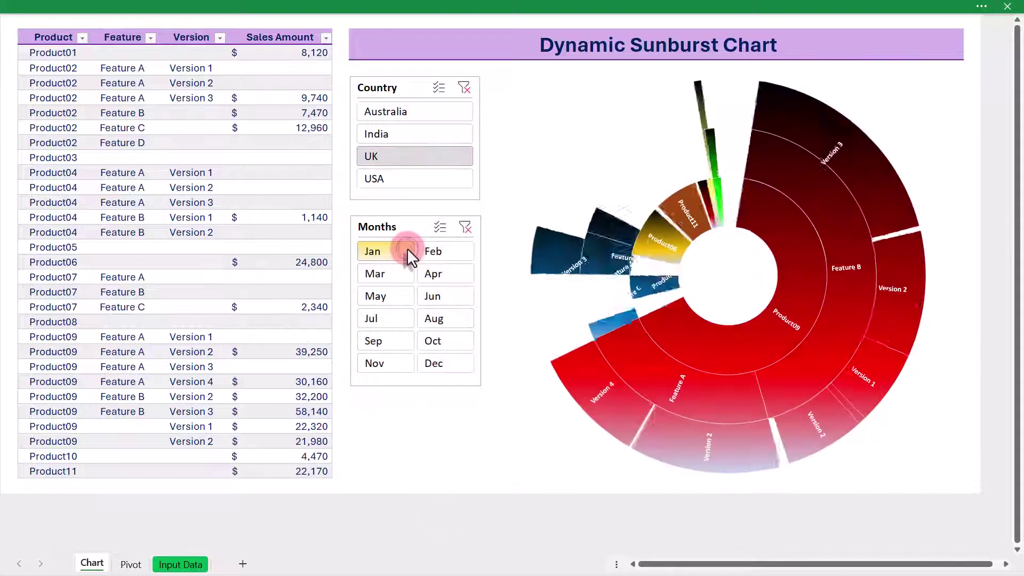
{"action": "left_click", "coordinate": [435, 273]}
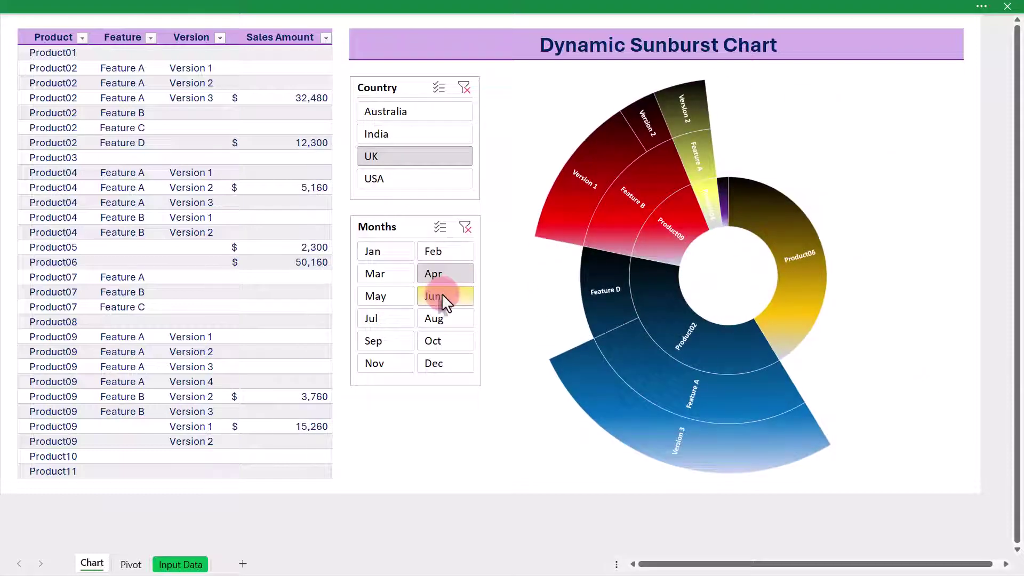
{"action": "left_click", "coordinate": [442, 293]}
- Switch the Country slicer through Australia, India and USA, then back to UK
{"action": "left_click", "coordinate": [421, 114]}
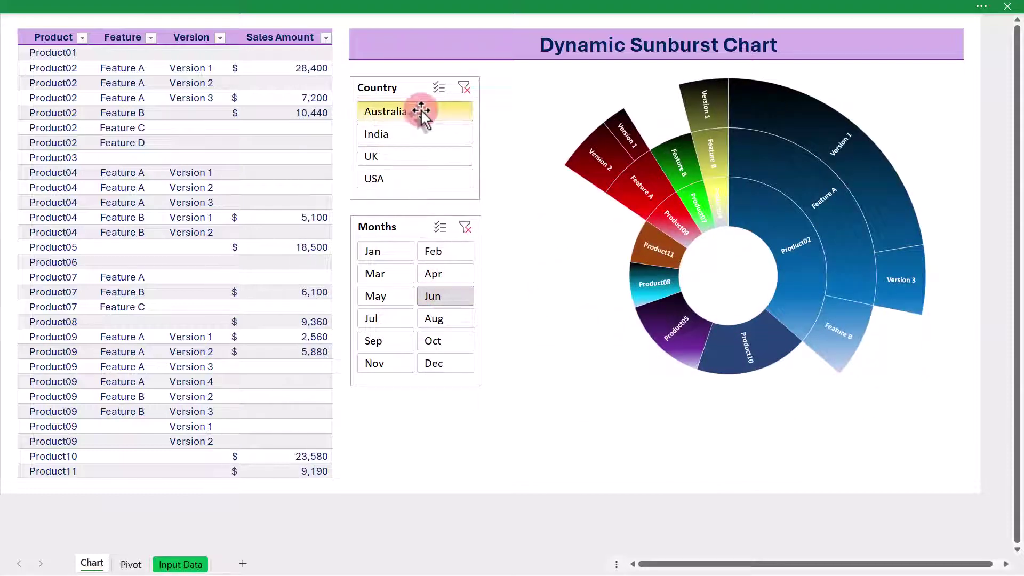
{"action": "left_click", "coordinate": [421, 135]}
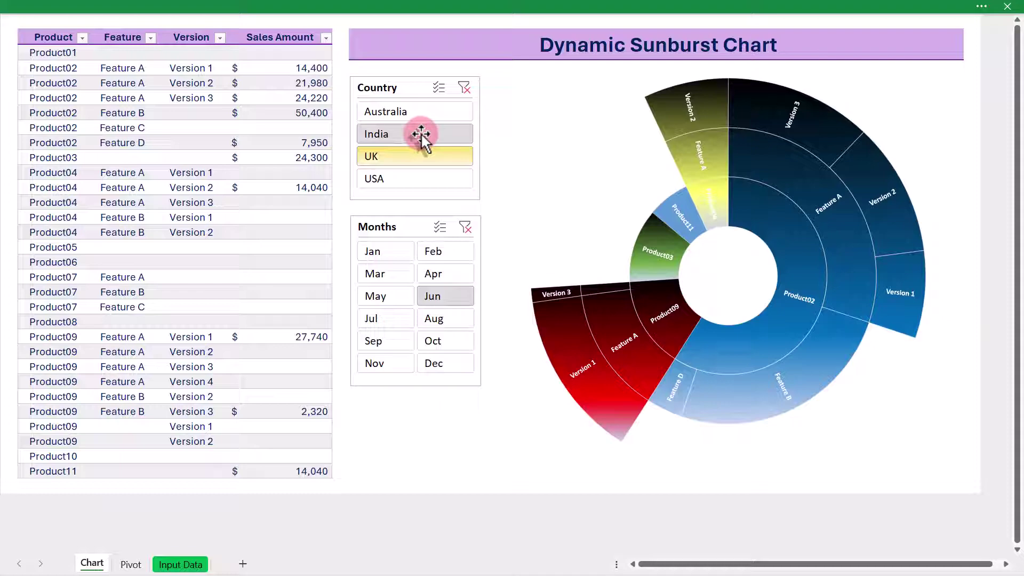
{"action": "left_click", "coordinate": [421, 179]}
{"action": "left_click", "coordinate": [418, 157]}
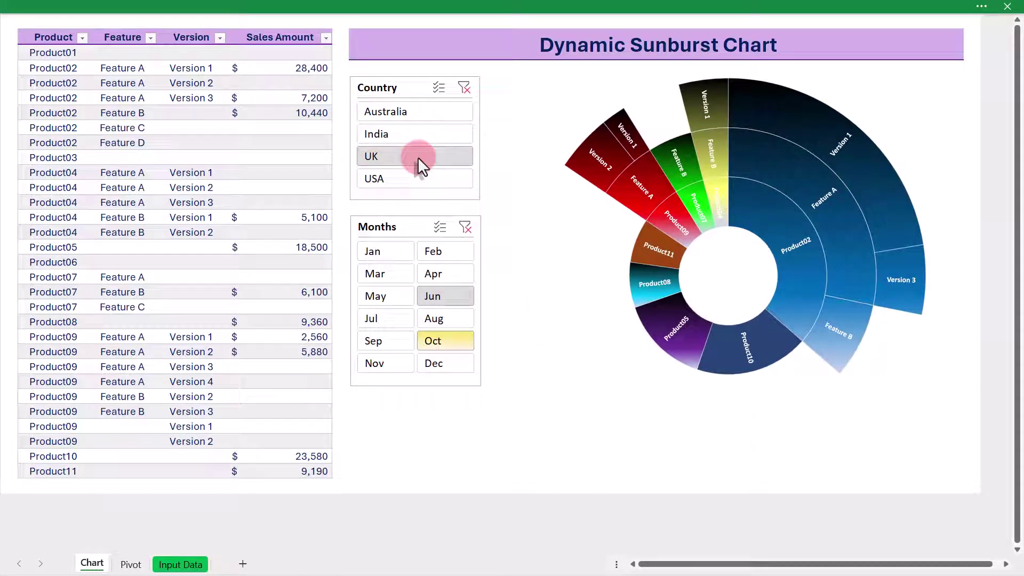
- Clear the Months and Country slicer filters and look over the Input Data sheet
{"action": "left_click", "coordinate": [464, 227]}
{"action": "left_click", "coordinate": [464, 88]}
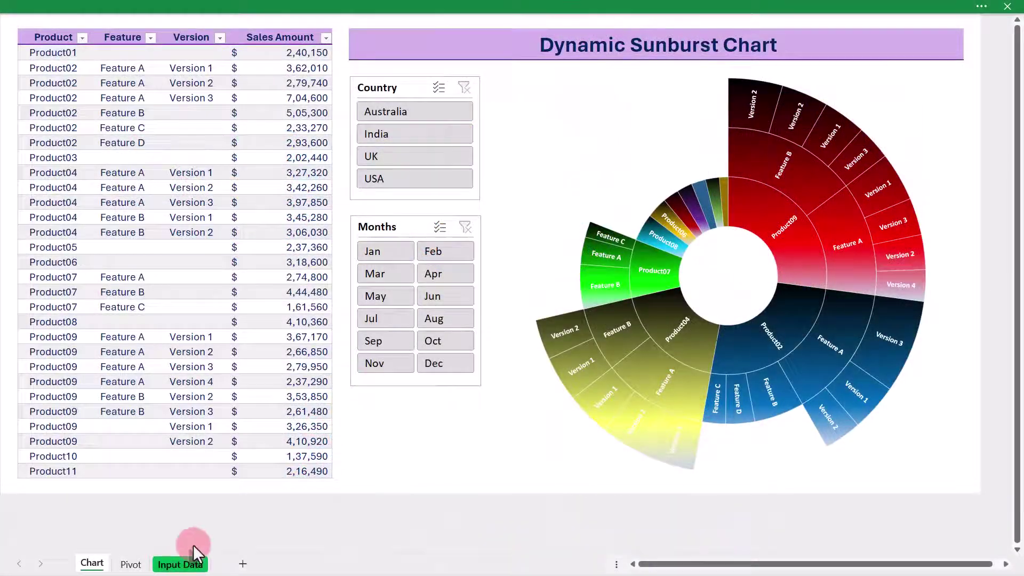
{"action": "left_click", "coordinate": [183, 561]}
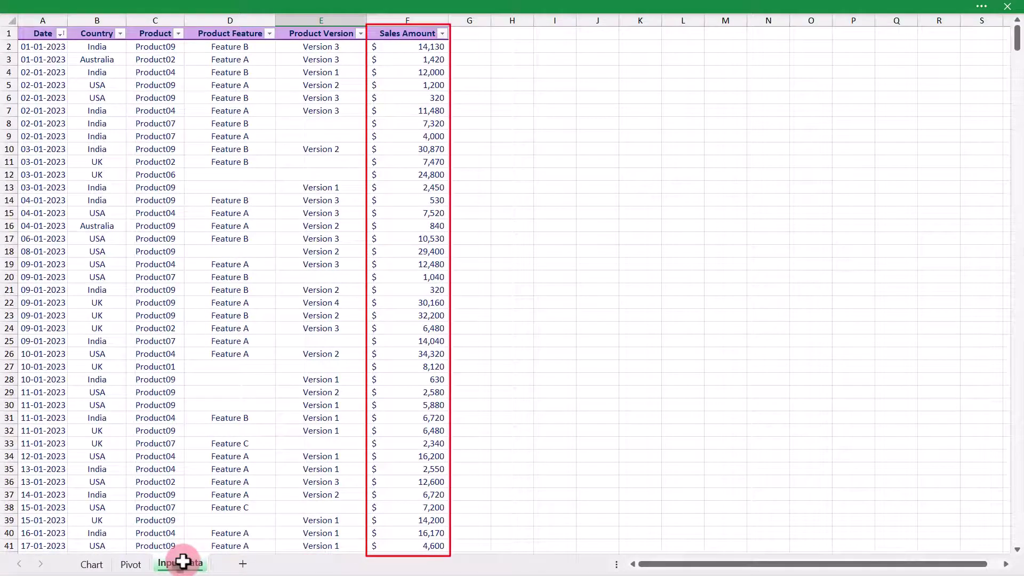
{"action": "left_click", "coordinate": [92, 565]}
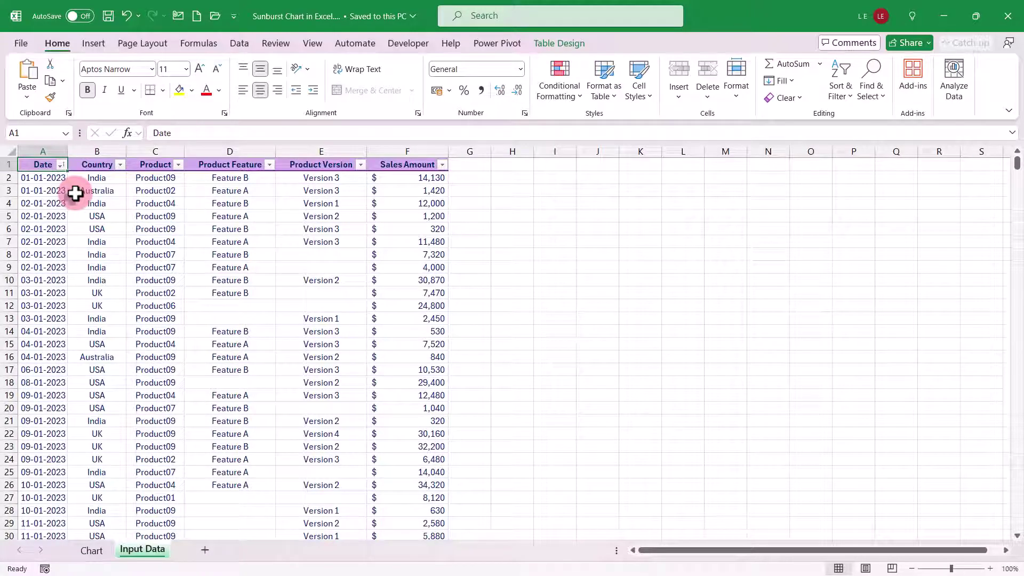
- Insert a PivotTable from the InputData table on a new worksheet
{"action": "left_click", "coordinate": [230, 254]}
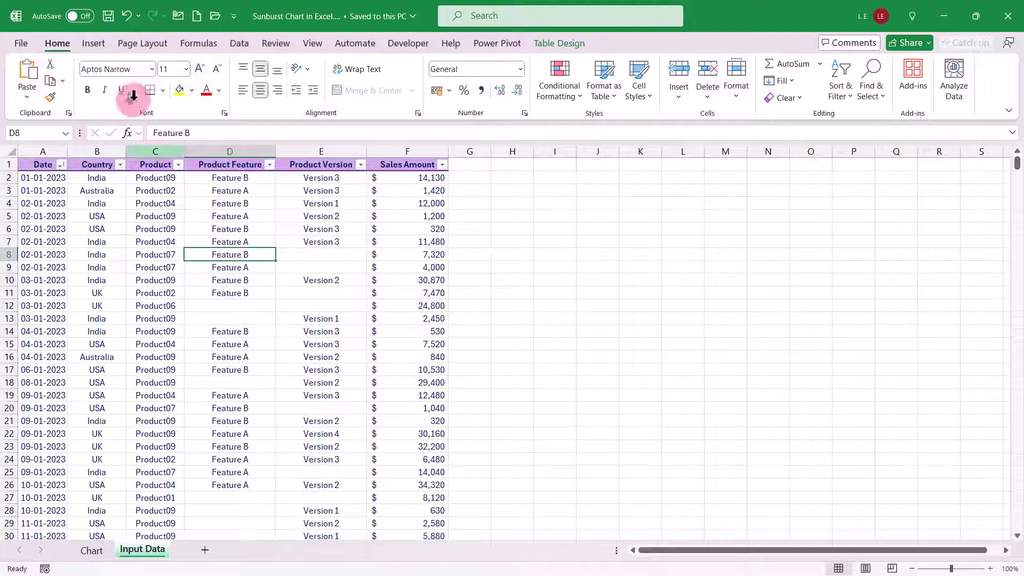
{"action": "left_click", "coordinate": [94, 42]}
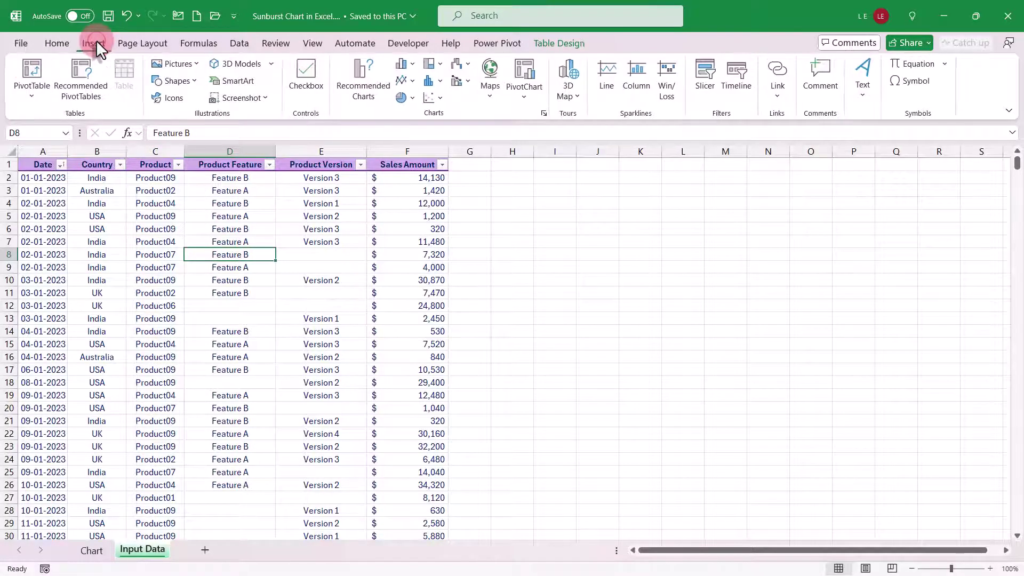
{"action": "left_click", "coordinate": [28, 72]}
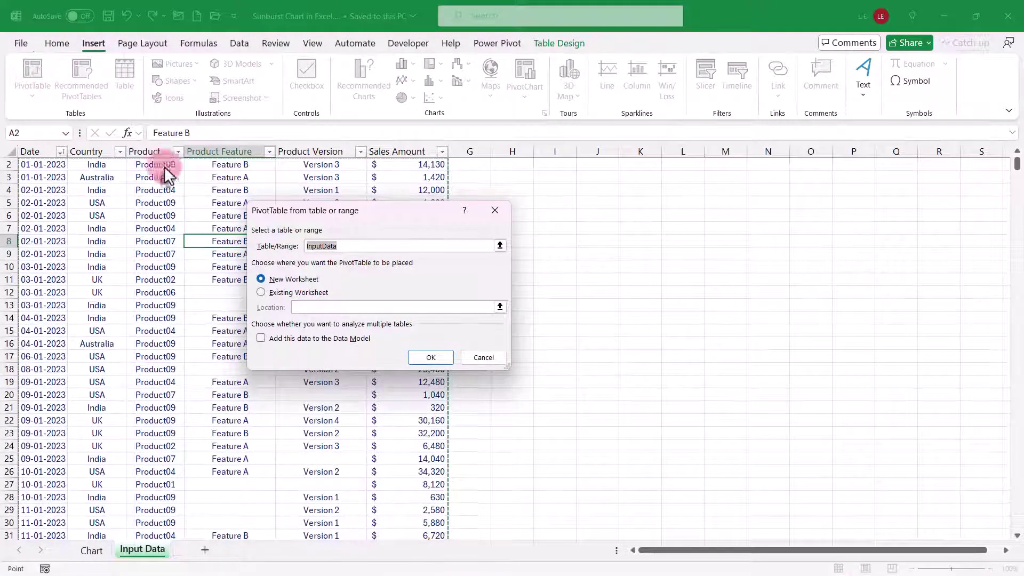
{"action": "left_click", "coordinate": [431, 356]}
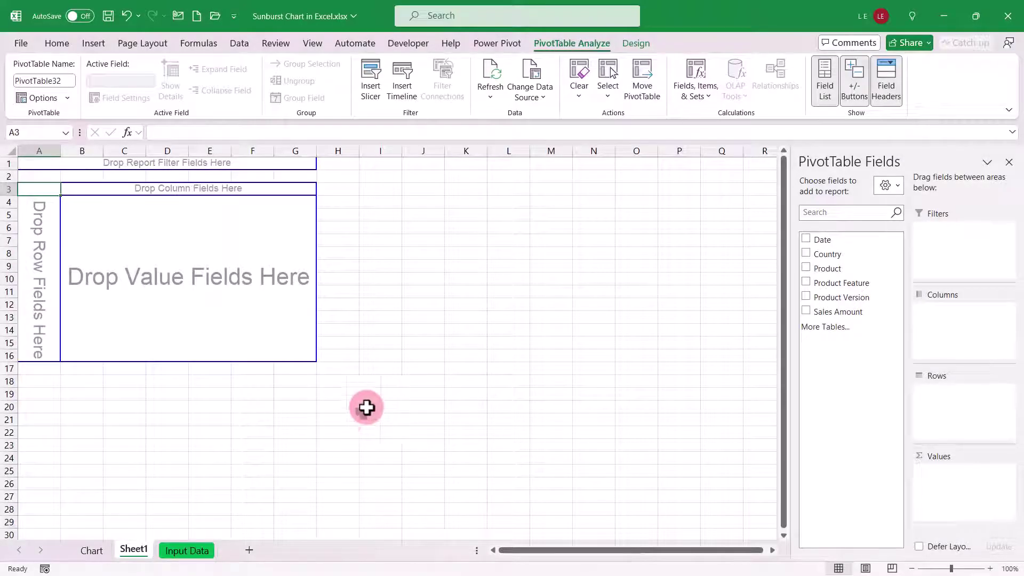
- Rename the new pivot sheet to 'Pivot'
{"action": "double_click", "coordinate": [133, 550]}
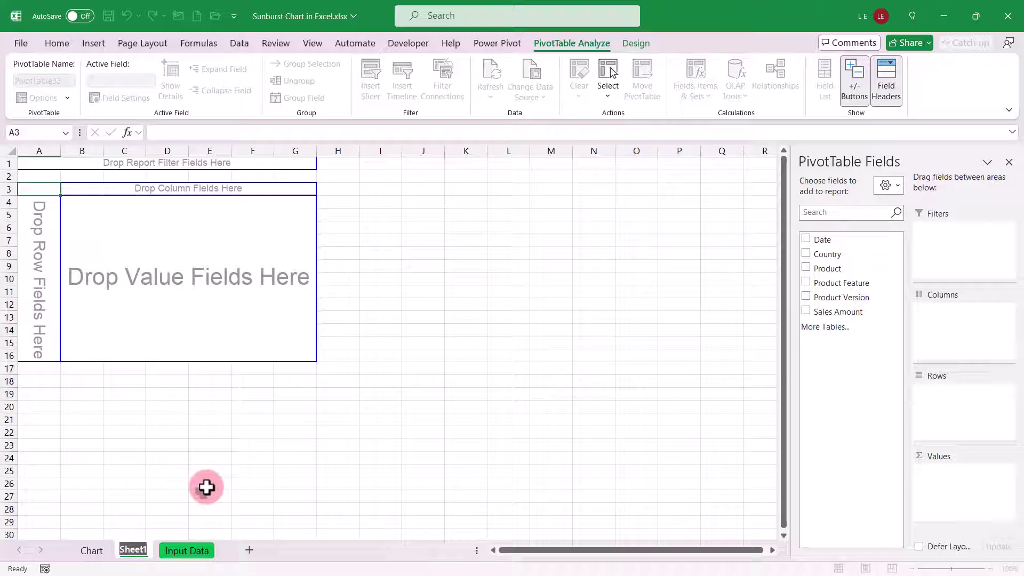
{"action": "type", "text": "Pivot"}
{"action": "key", "text": "Return"}
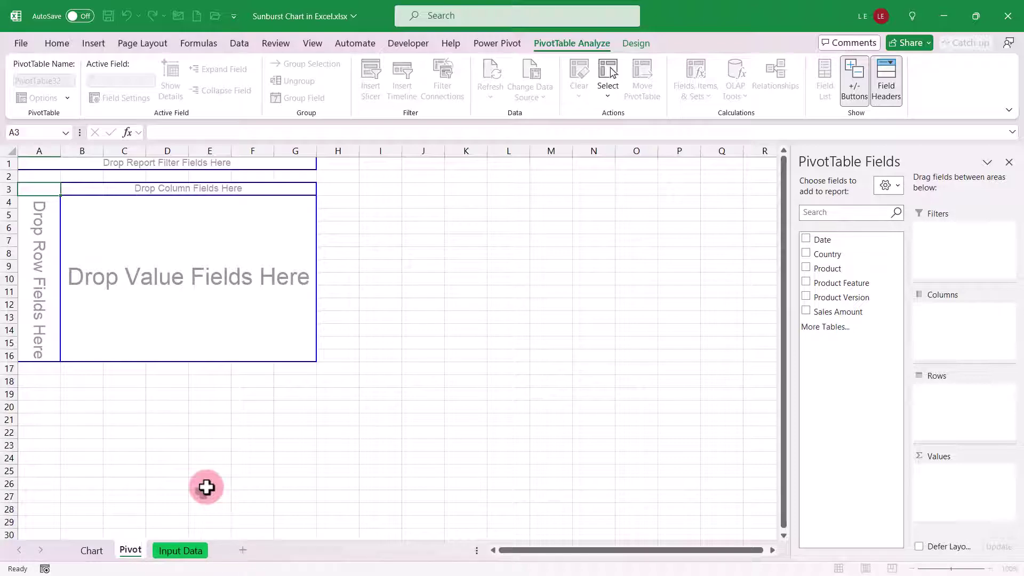
{"action": "left_click", "coordinate": [203, 268]}
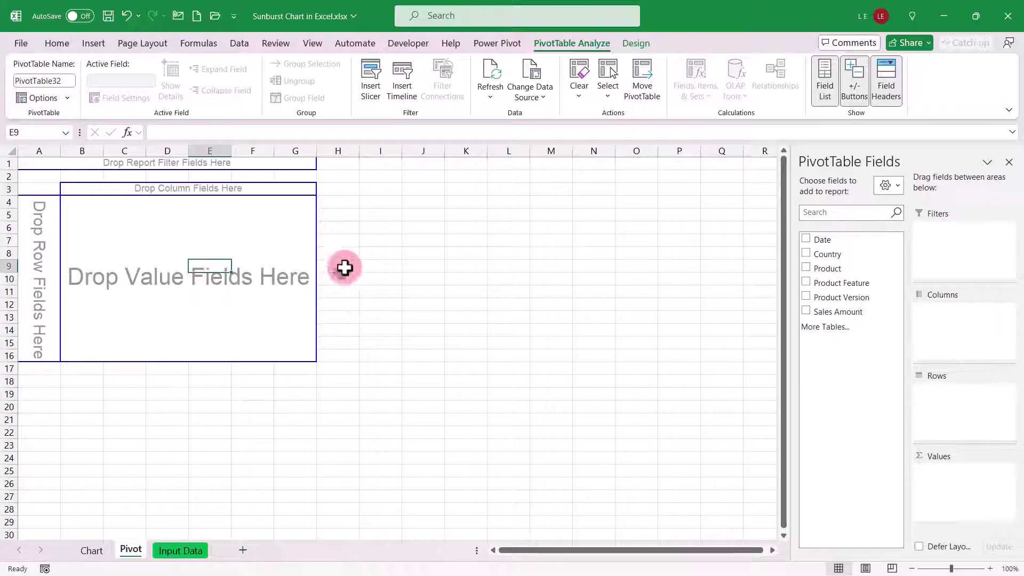
- Add Product, Product Feature and Product Version as rows, sum Sales Amount, and autofit column A
{"action": "left_click", "coordinate": [805, 266]}
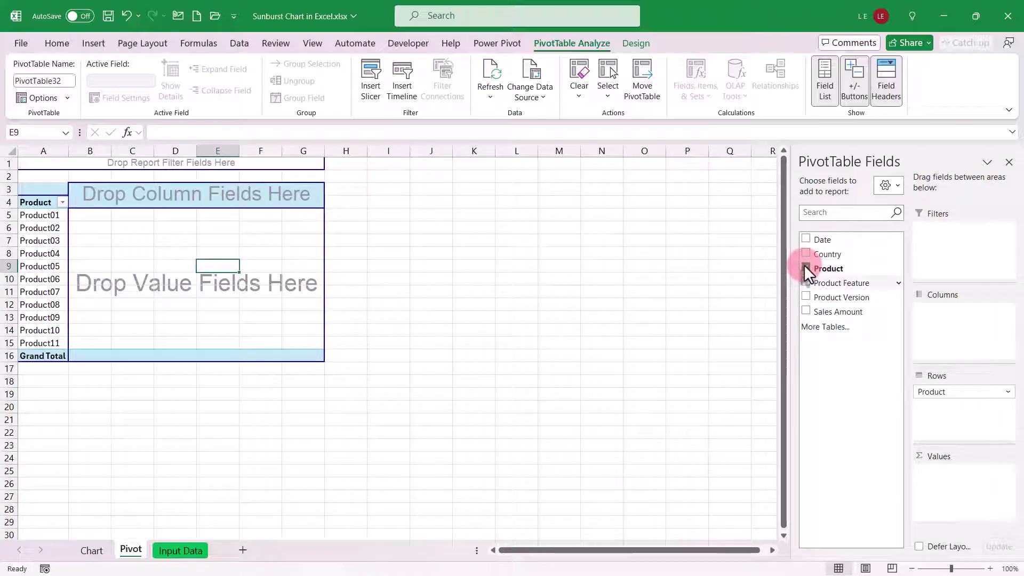
{"action": "left_click", "coordinate": [807, 282]}
{"action": "left_click", "coordinate": [806, 297]}
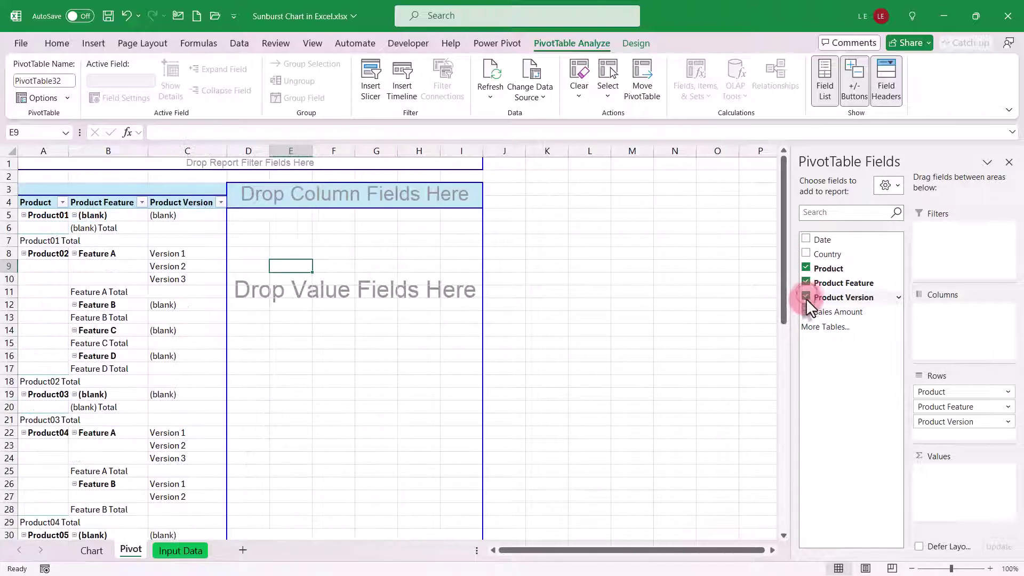
{"action": "left_click", "coordinate": [806, 312]}
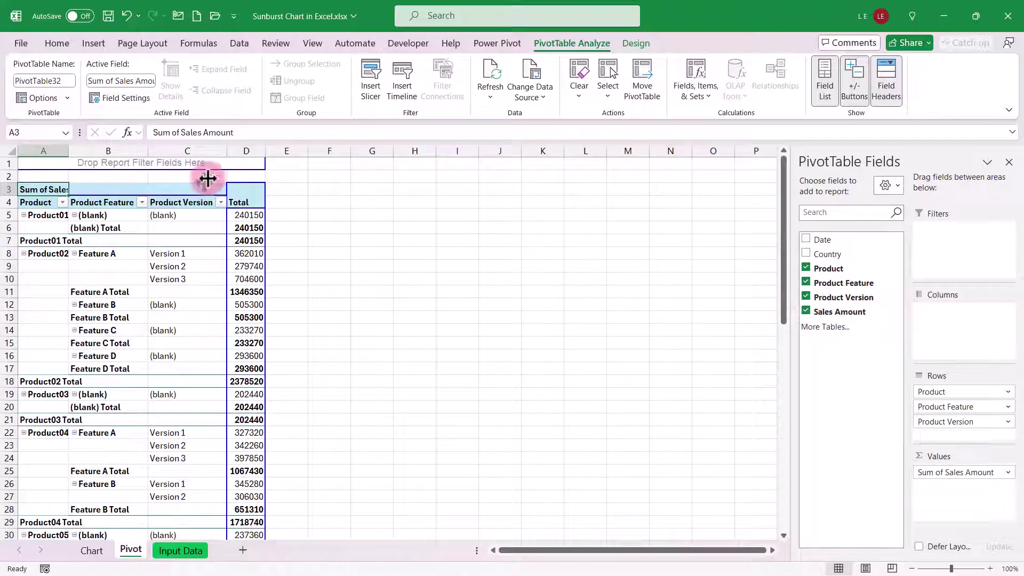
{"action": "double_click", "coordinate": [69, 151]}
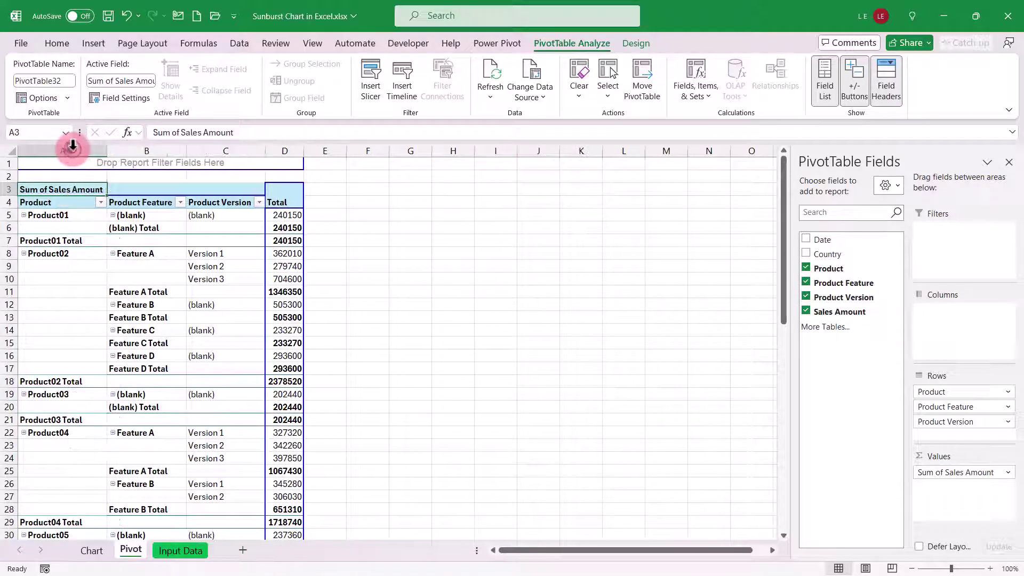
- Turn off subtotals for the Product and Product Feature fields
{"action": "left_click", "coordinate": [91, 228]}
{"action": "right_click", "coordinate": [96, 228]}
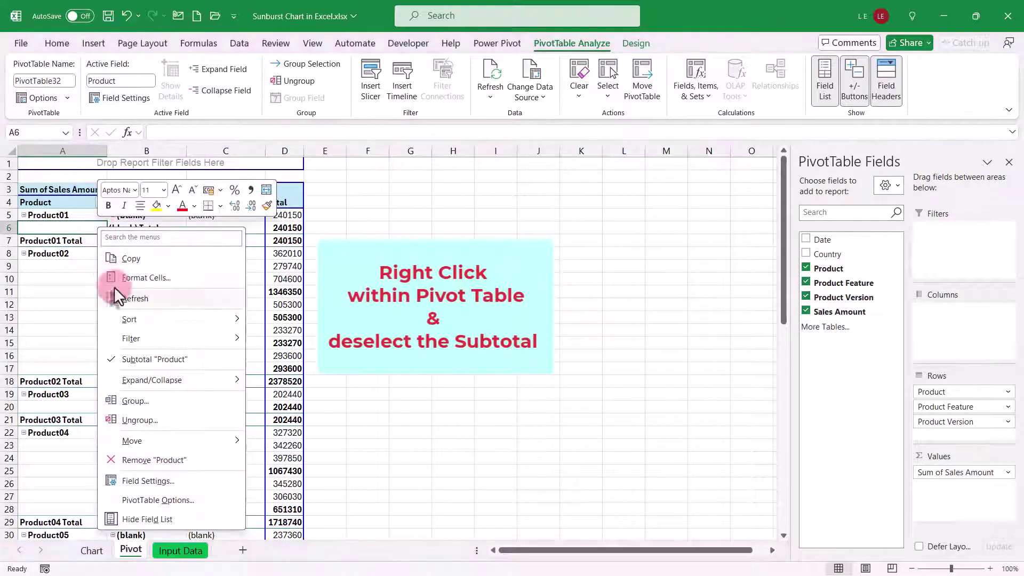
{"action": "left_click", "coordinate": [137, 359]}
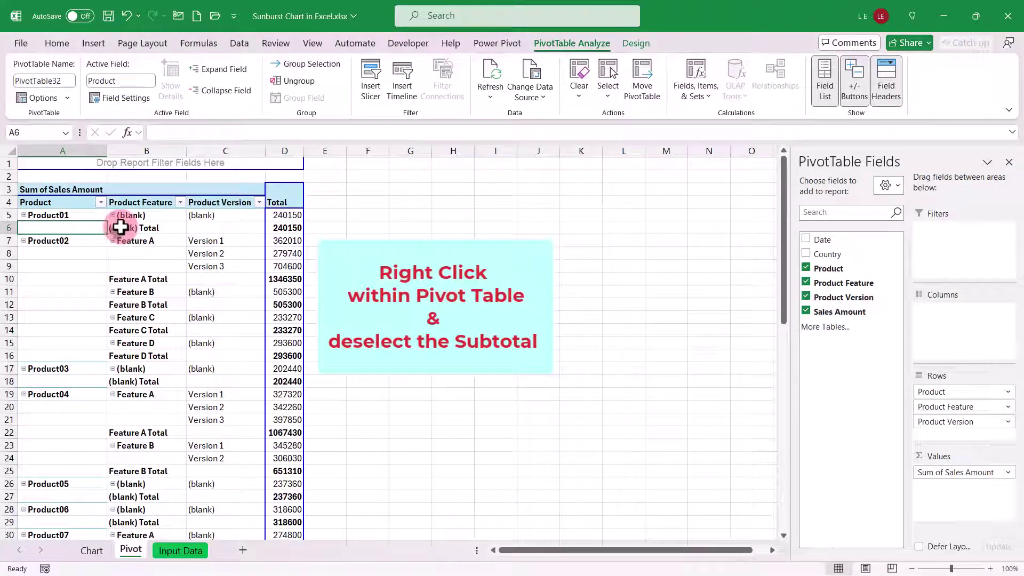
{"action": "right_click", "coordinate": [120, 227]}
{"action": "left_click", "coordinate": [162, 360]}
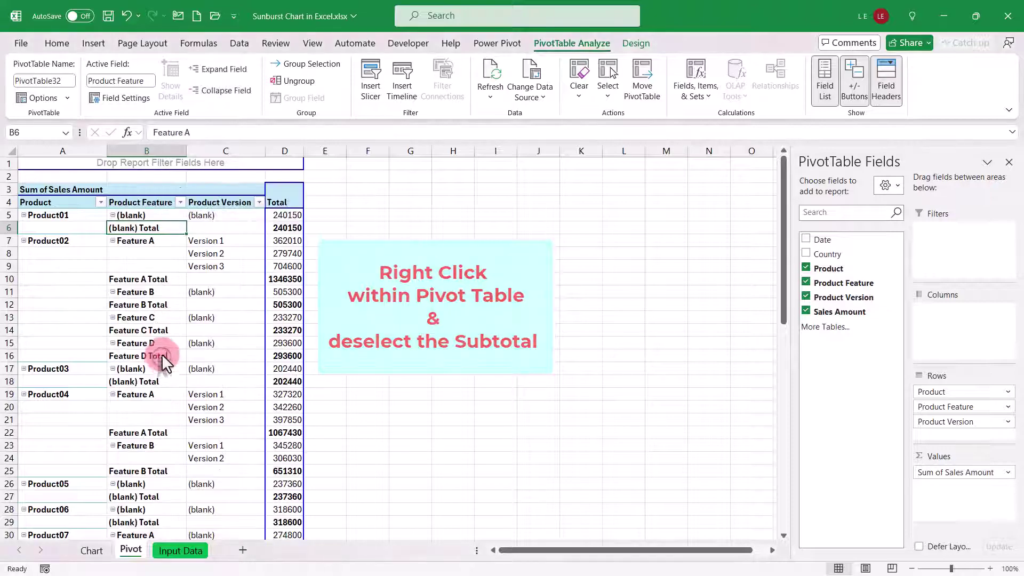
{"action": "left_click", "coordinate": [172, 297]}
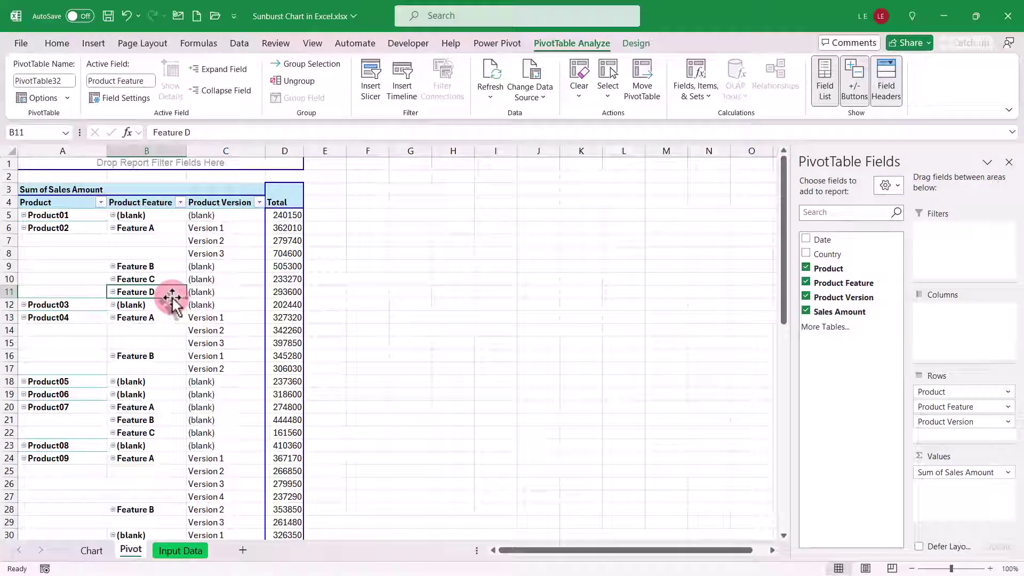
{"action": "scroll", "coordinate": [172, 298], "scroll_direction": "down", "scroll_amount": 4}
{"action": "scroll", "coordinate": [172, 298], "scroll_direction": "up", "scroll_amount": 4}
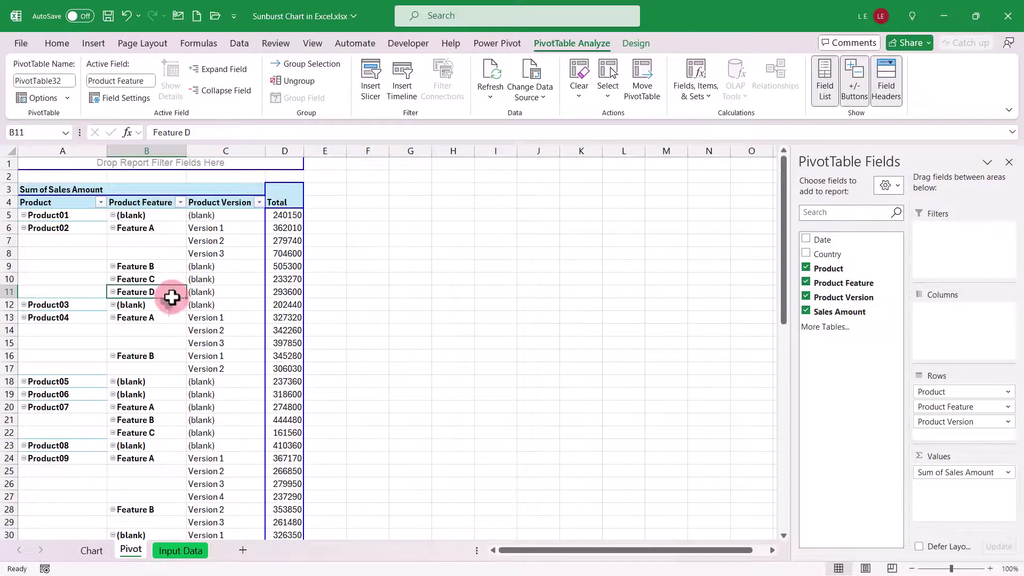
{"action": "left_click", "coordinate": [228, 233]}
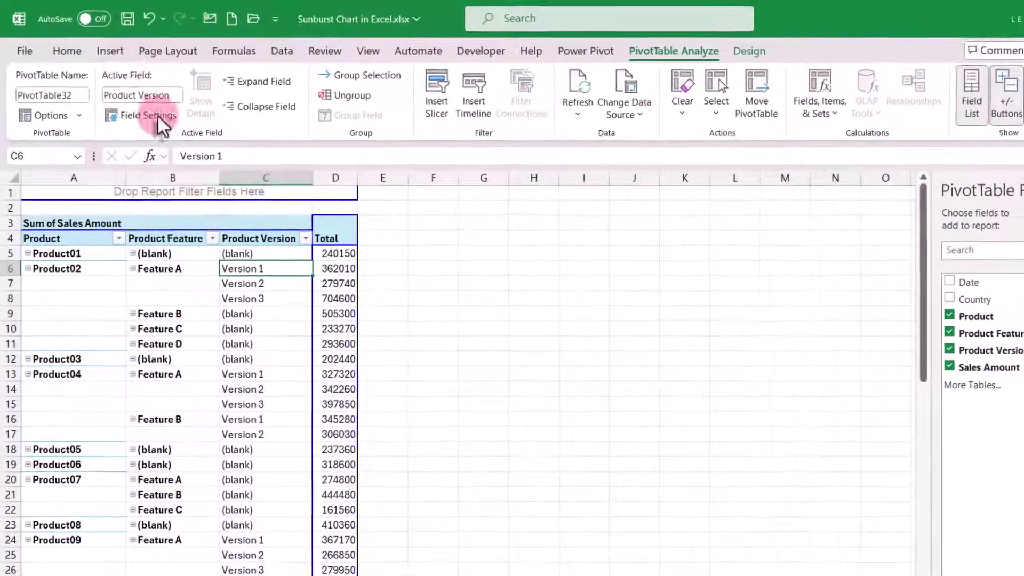
- Insert Date and Country slicers for the pivot table
{"action": "left_click", "coordinate": [111, 49]}
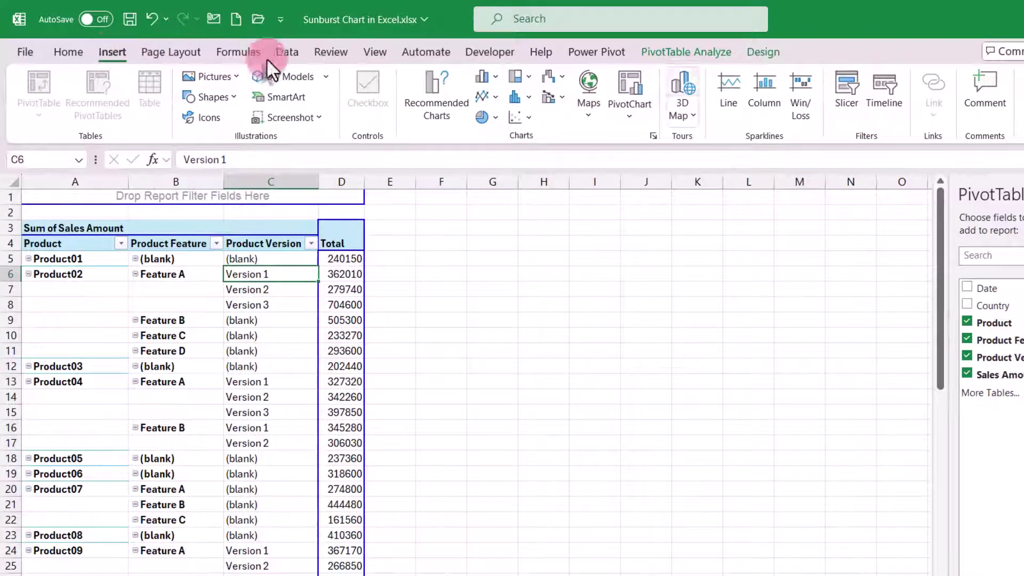
{"action": "left_click", "coordinate": [841, 95]}
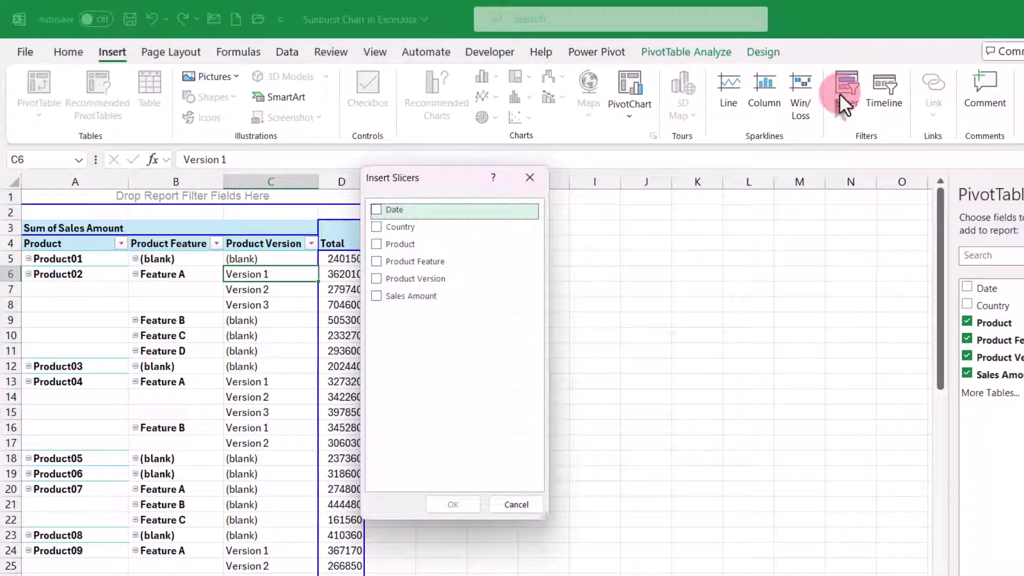
{"action": "left_click", "coordinate": [376, 210]}
{"action": "left_click", "coordinate": [372, 228]}
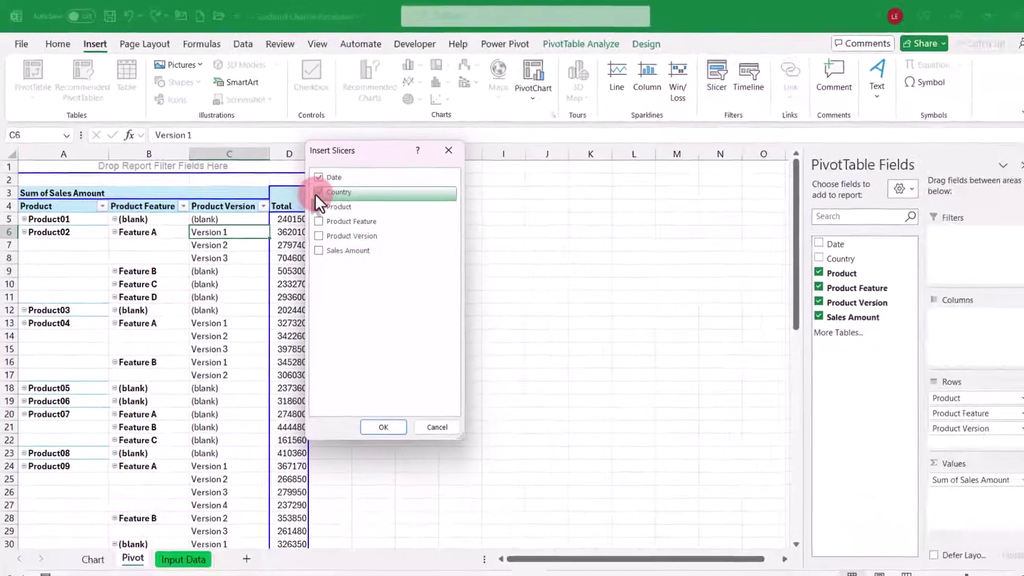
{"action": "left_click", "coordinate": [378, 260]}
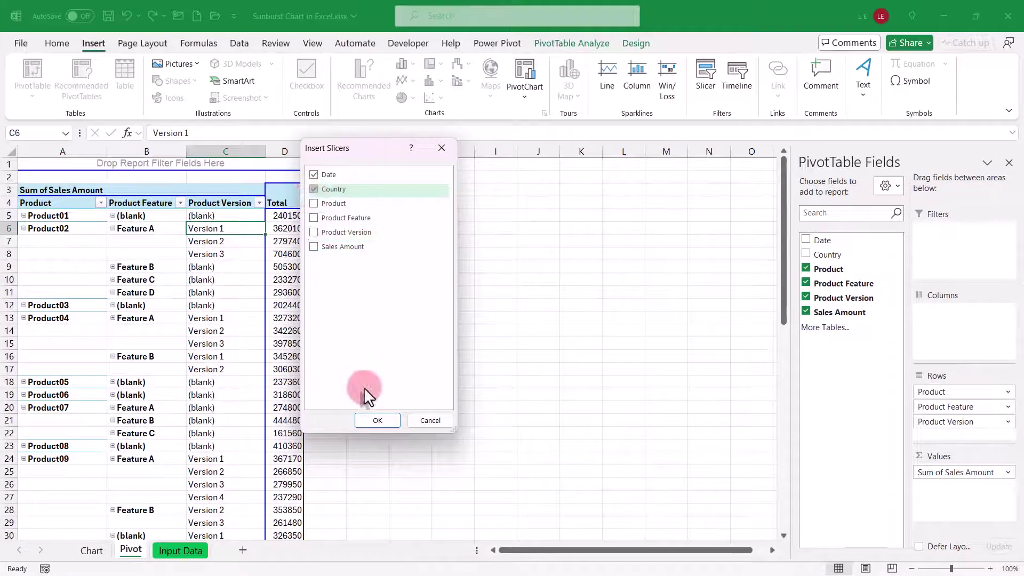
{"action": "left_click", "coordinate": [373, 420]}
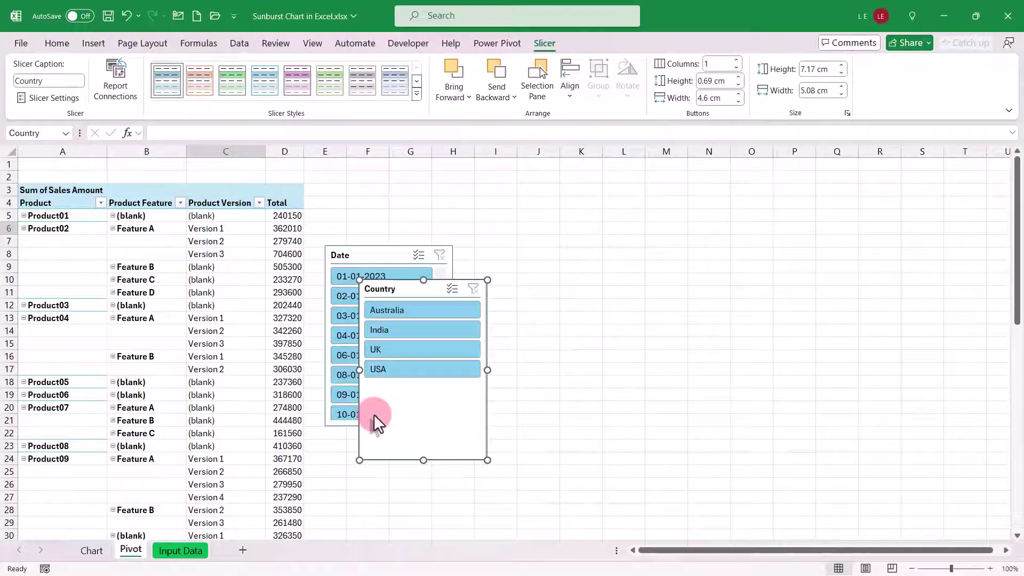
- Move the Country slicer beside the Date slicer, then delete the Date slicer
{"action": "left_click_drag", "start_coordinate": [388, 290], "coordinate": [480, 255]}
{"action": "left_click", "coordinate": [384, 255]}
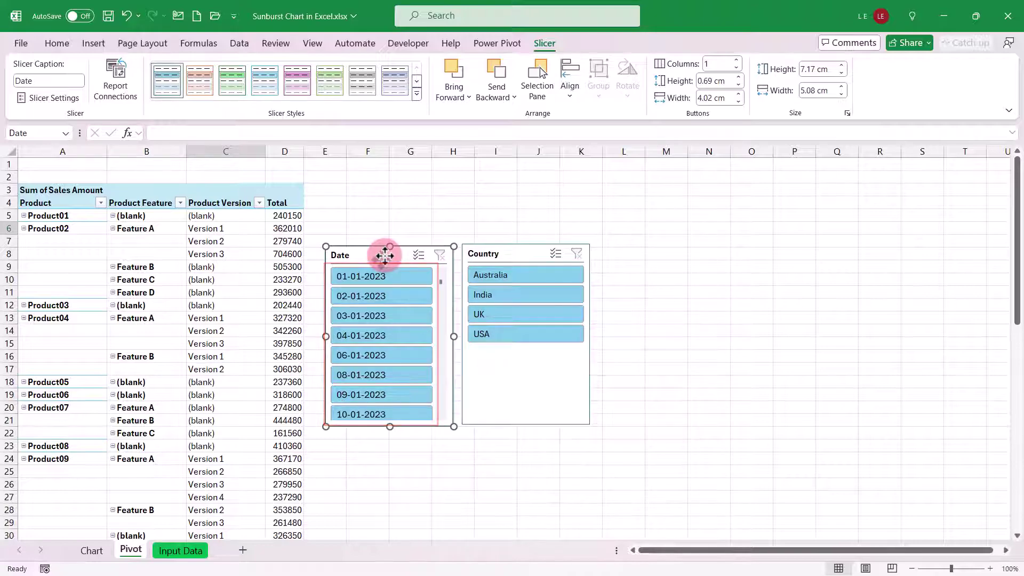
{"action": "key", "text": "Escape"}
{"action": "key", "text": "Delete"}
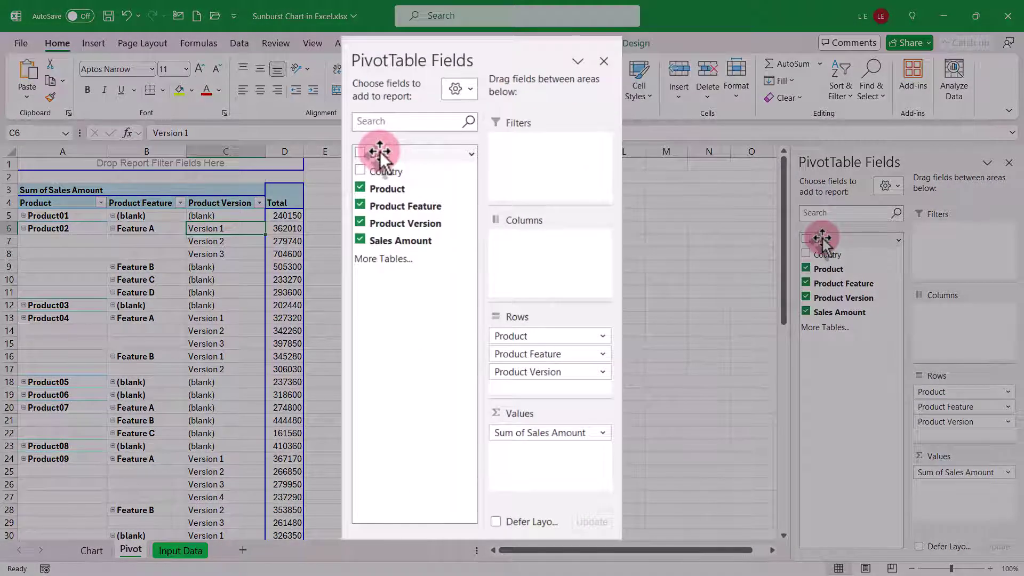
- Add Date to the pivot columns to create Months and Days groups, then remove all three date fields
{"action": "left_click_drag", "start_coordinate": [380, 152], "coordinate": [536, 247]}
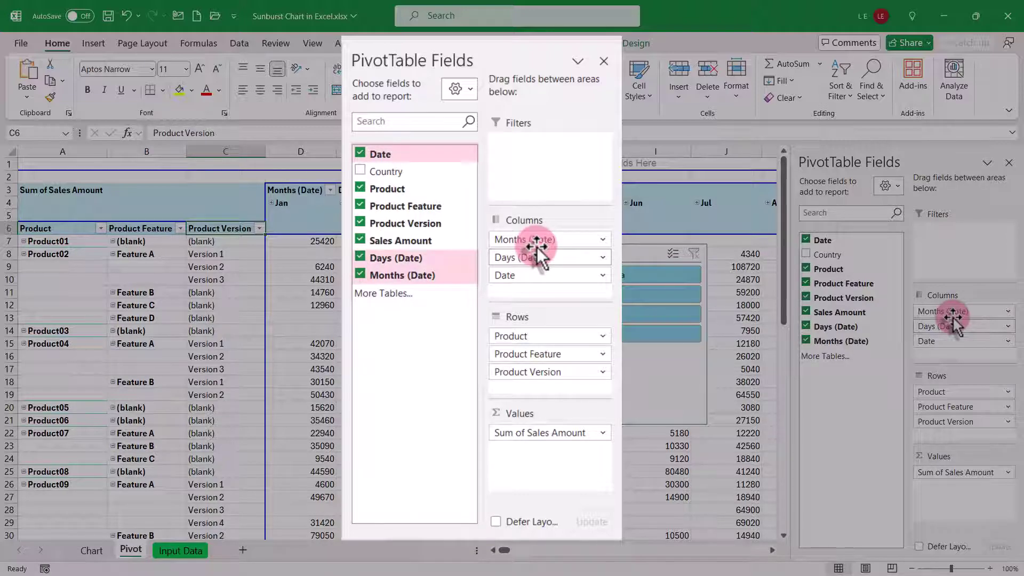
{"action": "left_click", "coordinate": [360, 154]}
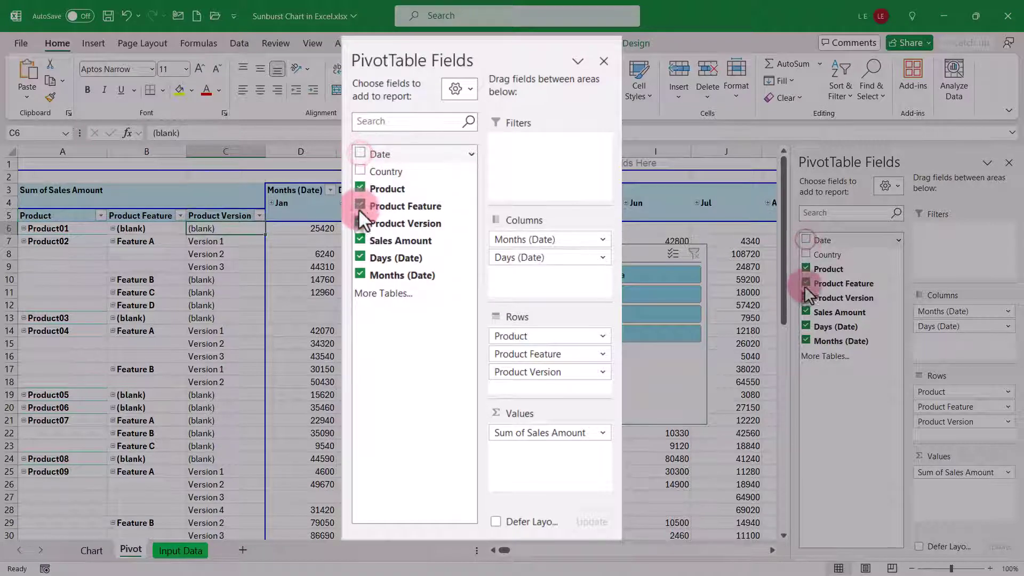
{"action": "left_click", "coordinate": [358, 258]}
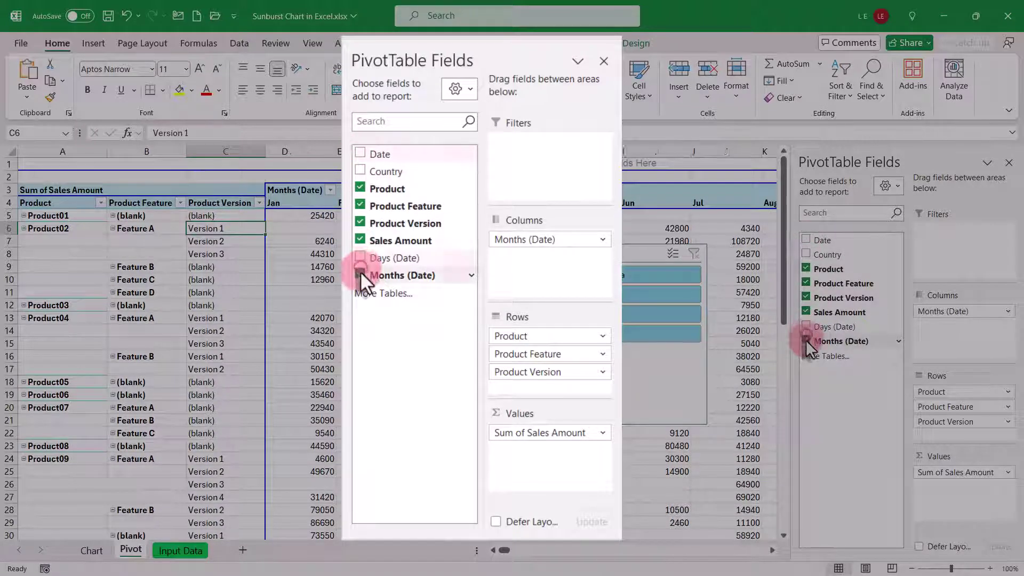
{"action": "left_click", "coordinate": [360, 273]}
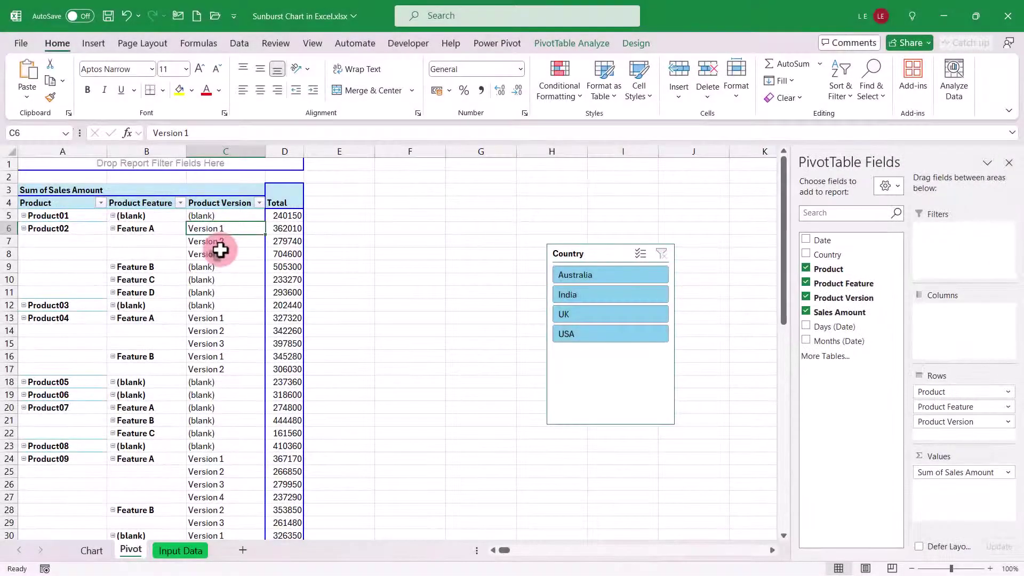
- Insert a Months (Date) slicer and place it beside the Country slicer
{"action": "left_click", "coordinate": [100, 45]}
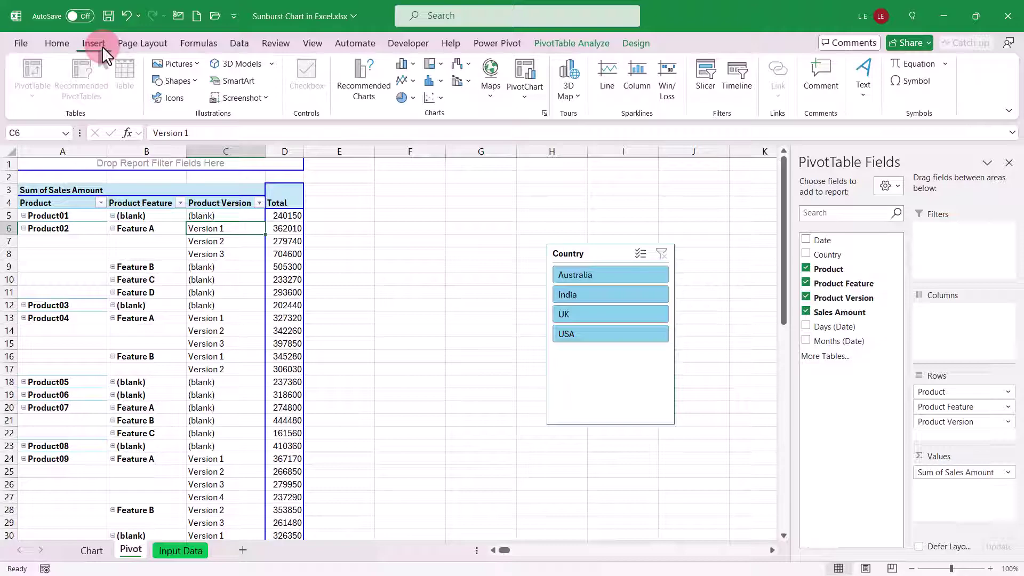
{"action": "left_click", "coordinate": [697, 72]}
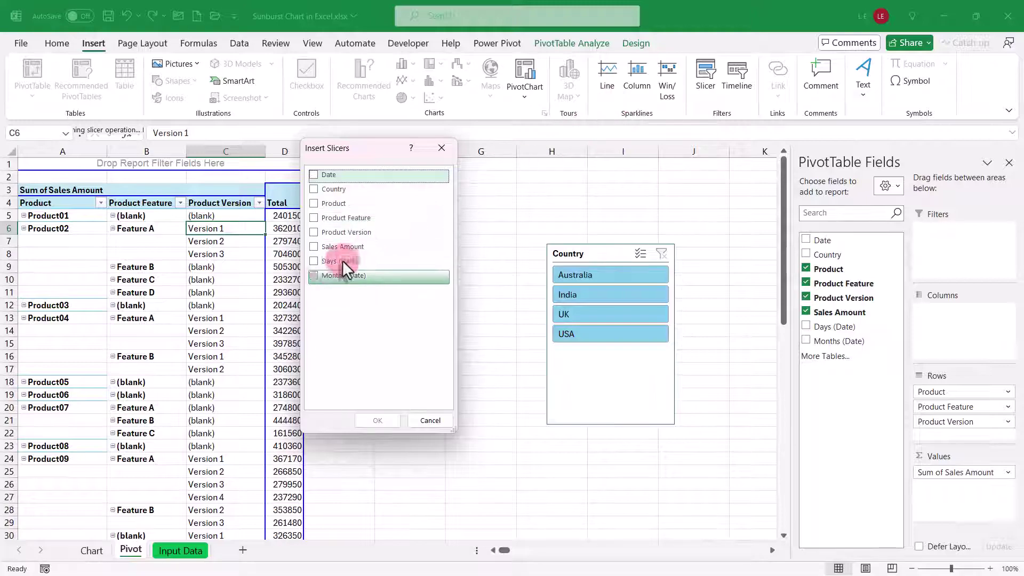
{"action": "left_click", "coordinate": [314, 276]}
{"action": "left_click", "coordinate": [383, 423]}
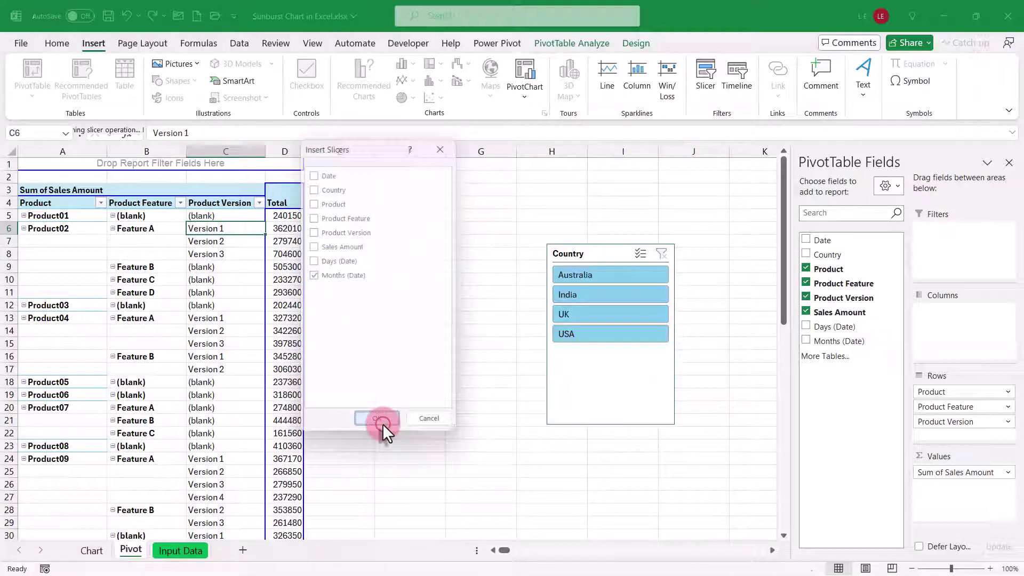
{"action": "left_click_drag", "start_coordinate": [385, 270], "coordinate": [414, 239]}
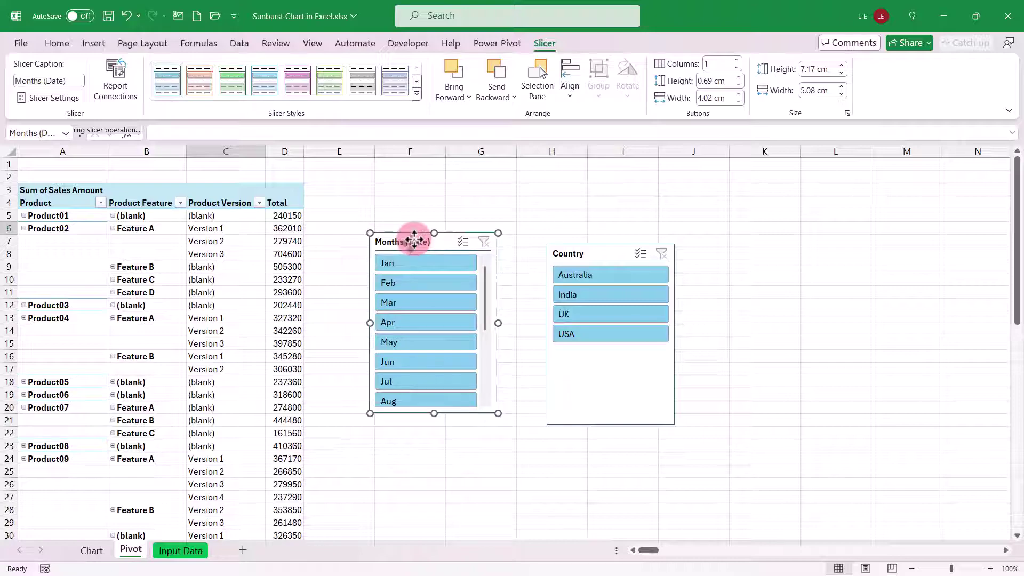
- Set the Months (Date) slicer buttons to 2 columns
{"action": "left_click", "coordinate": [736, 60]}
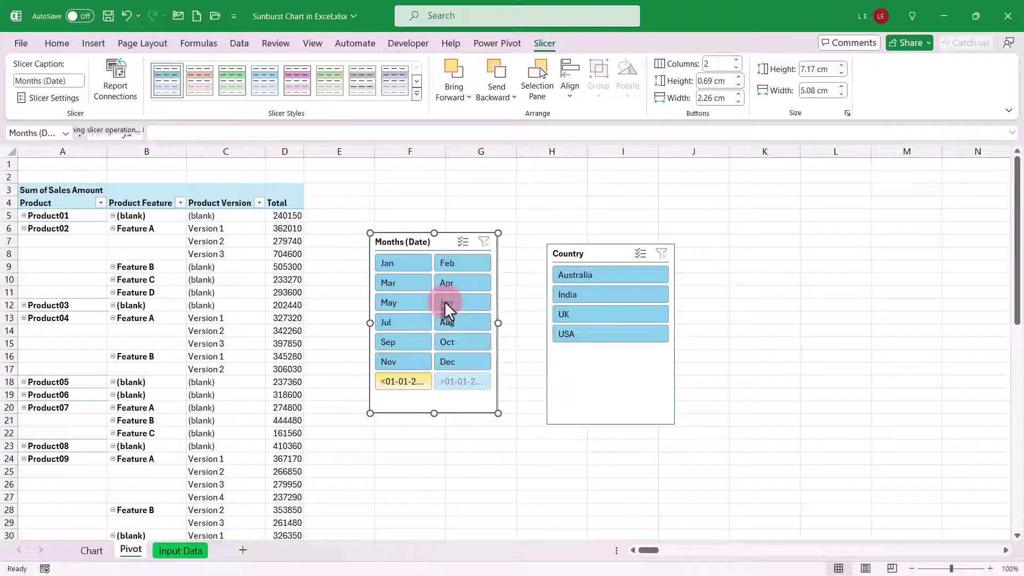
{"action": "right_click", "coordinate": [416, 246]}
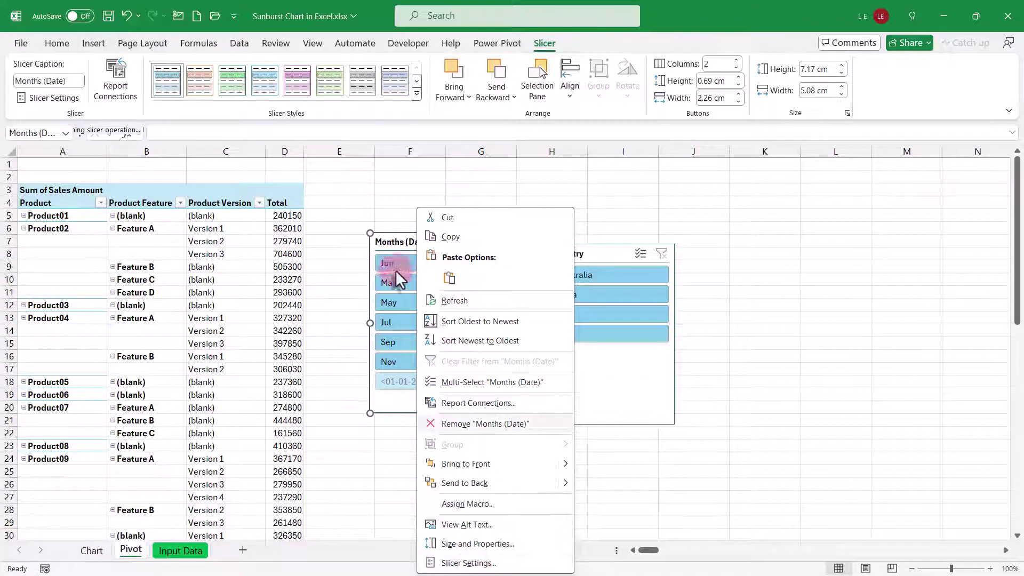
{"action": "left_click", "coordinate": [384, 243]}
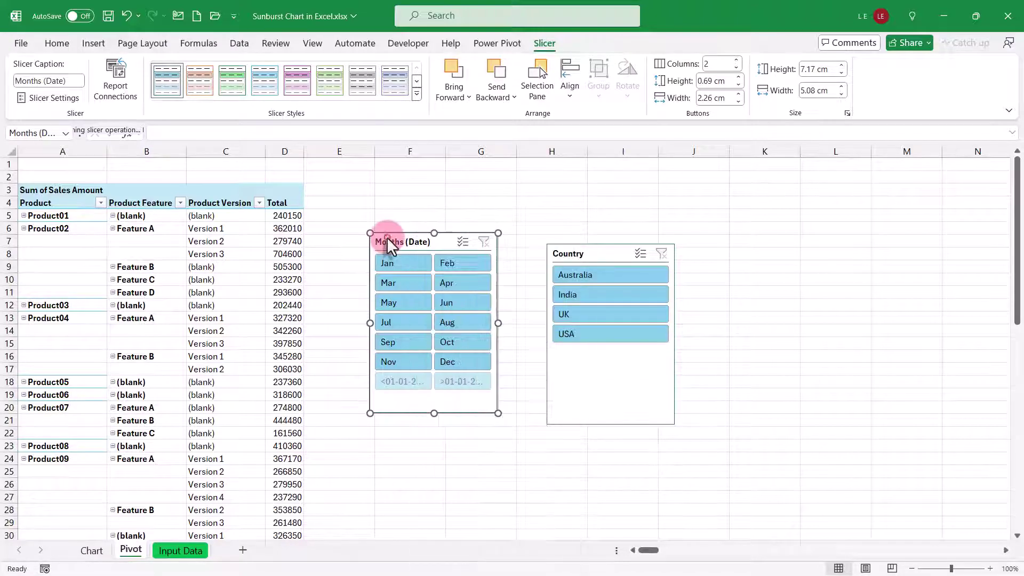
- Retitle the month slicer 'Months', hide no-data items, then raise and shorten the Country slicer
{"action": "left_click", "coordinate": [55, 96]}
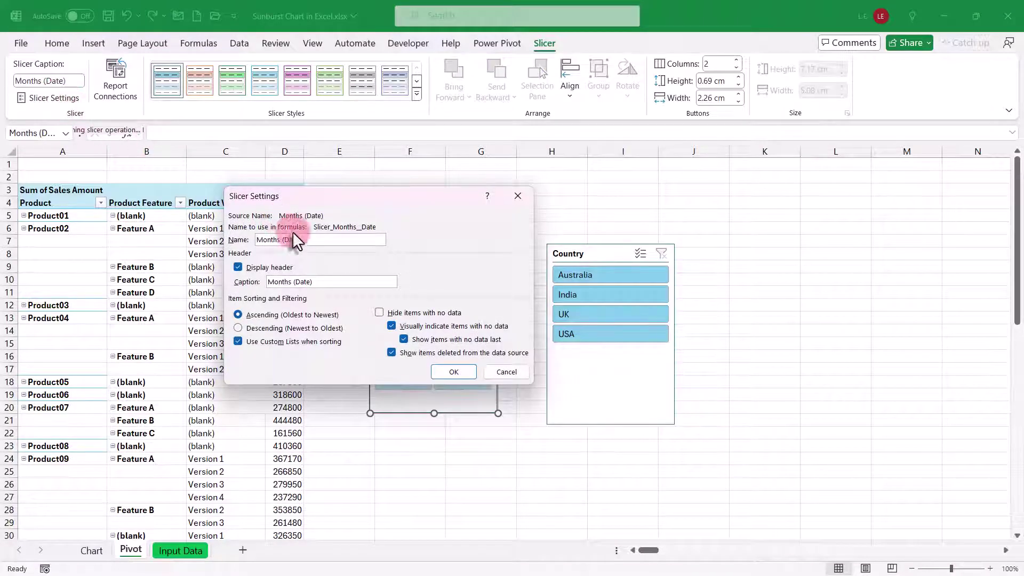
{"action": "left_click", "coordinate": [309, 241]}
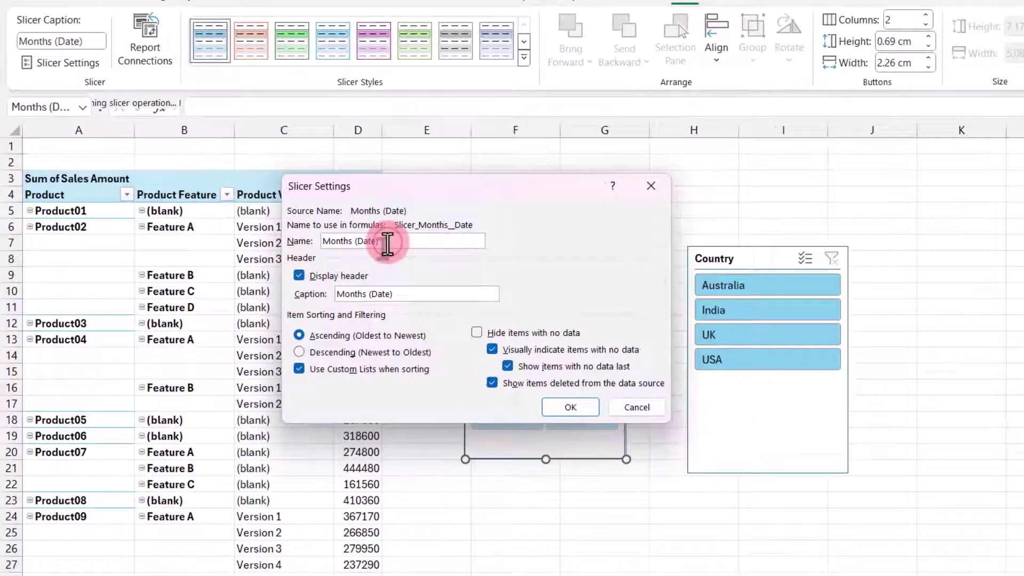
{"action": "key", "text": "BackSpace"}
{"action": "key", "text": "BackSpace"}
{"action": "key", "text": "BackSpace"}
{"action": "key", "text": "BackSpace"}
{"action": "key", "text": "BackSpace"}
{"action": "key", "text": "BackSpace"}
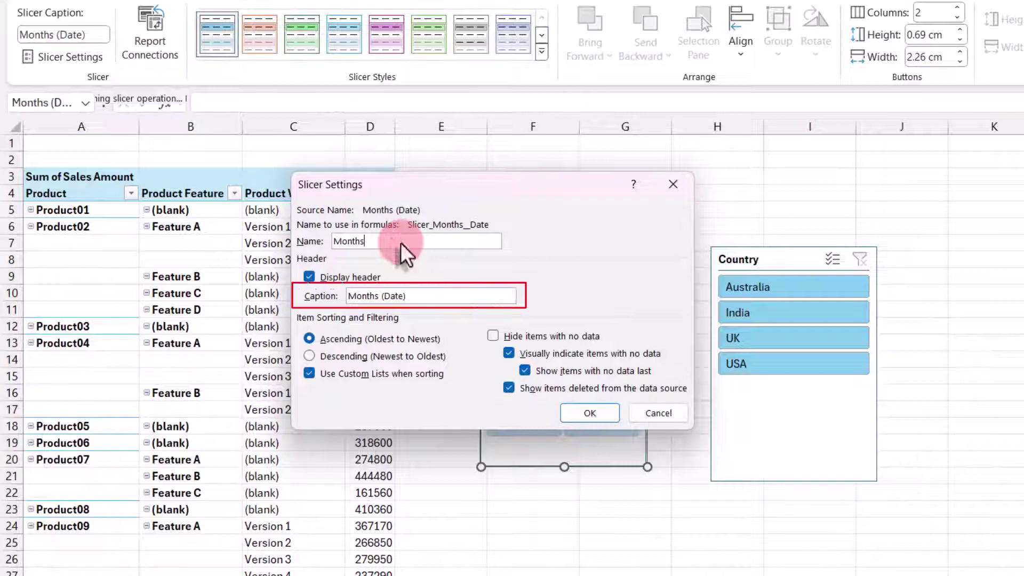
{"action": "left_click", "coordinate": [422, 296]}
{"action": "key", "text": "BackSpace"}
{"action": "key", "text": "BackSpace"}
{"action": "key", "text": "BackSpace"}
{"action": "key", "text": "BackSpace"}
{"action": "key", "text": "BackSpace"}
{"action": "key", "text": "BackSpace"}
{"action": "key", "text": "BackSpace"}
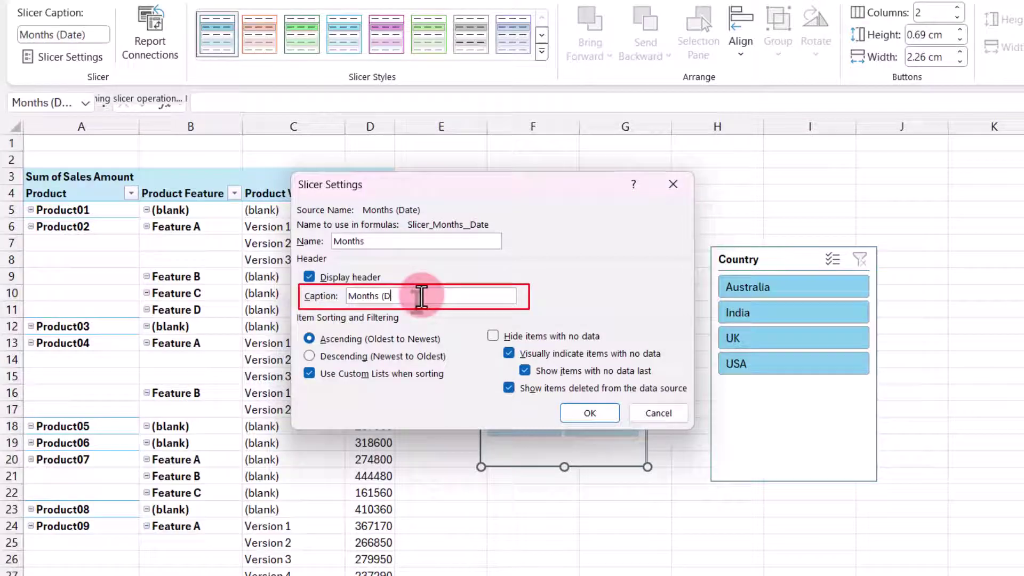
{"action": "left_click", "coordinate": [492, 336]}
{"action": "left_click", "coordinate": [598, 413]}
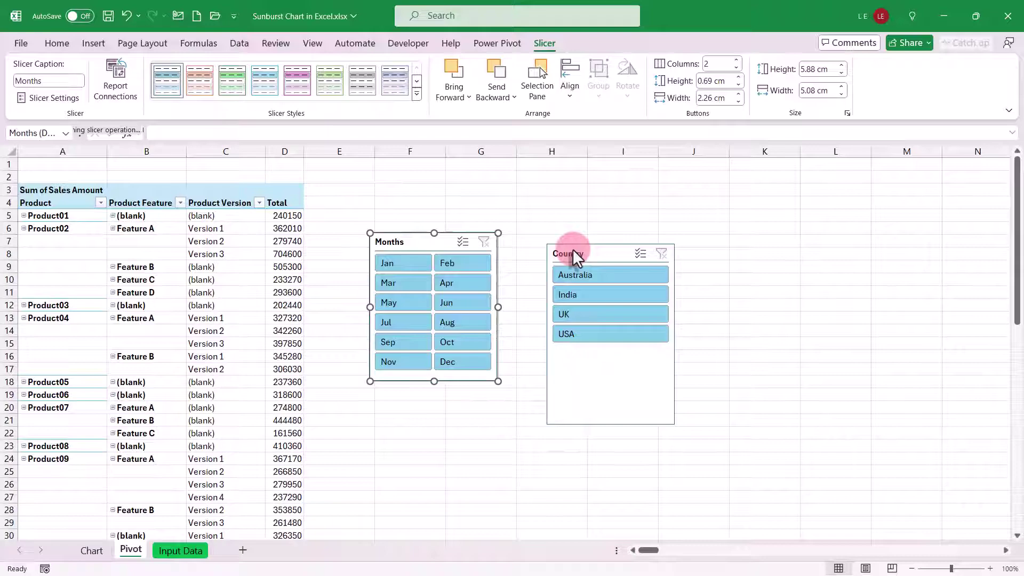
{"action": "left_click_drag", "start_coordinate": [572, 249], "coordinate": [535, 239]}
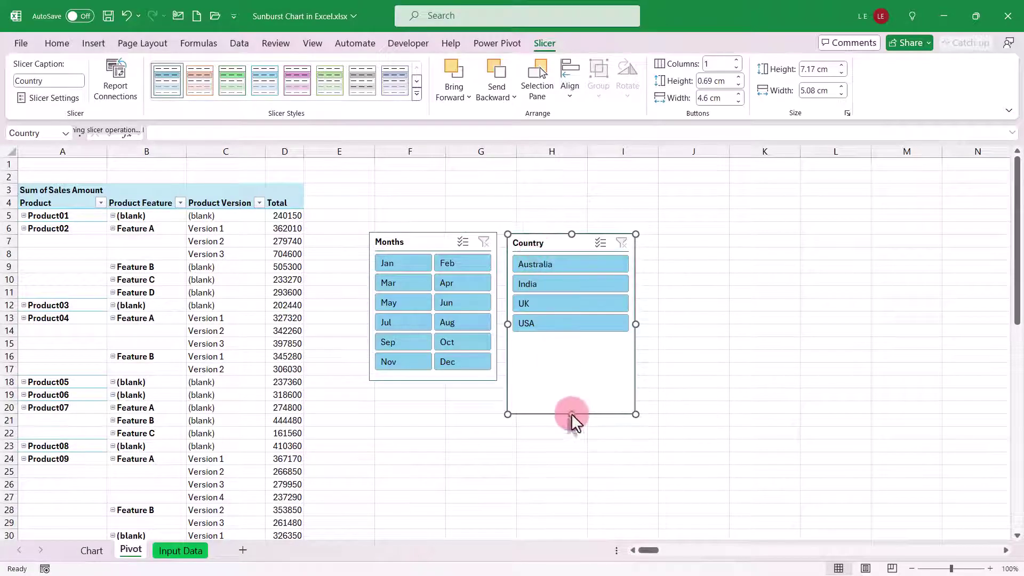
{"action": "left_click_drag", "start_coordinate": [571, 414], "coordinate": [557, 335]}
{"action": "left_click", "coordinate": [392, 263]}
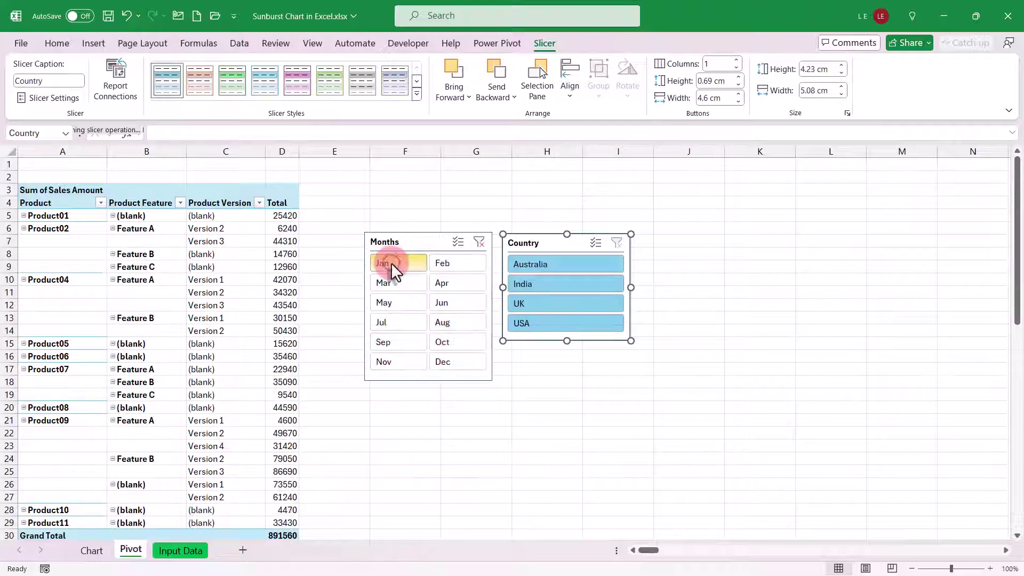
{"action": "left_click", "coordinate": [536, 283]}
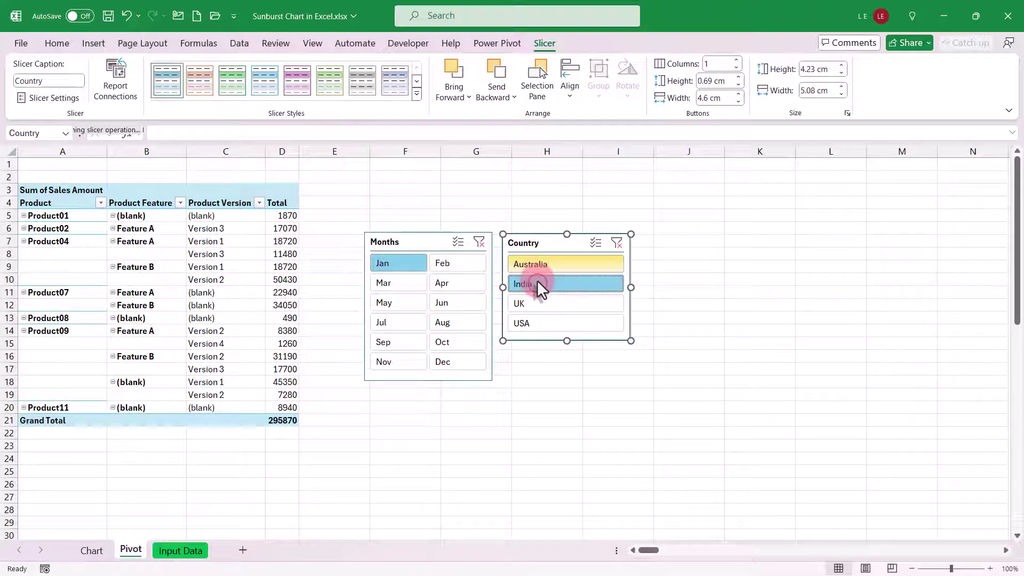
{"action": "left_click", "coordinate": [536, 264]}
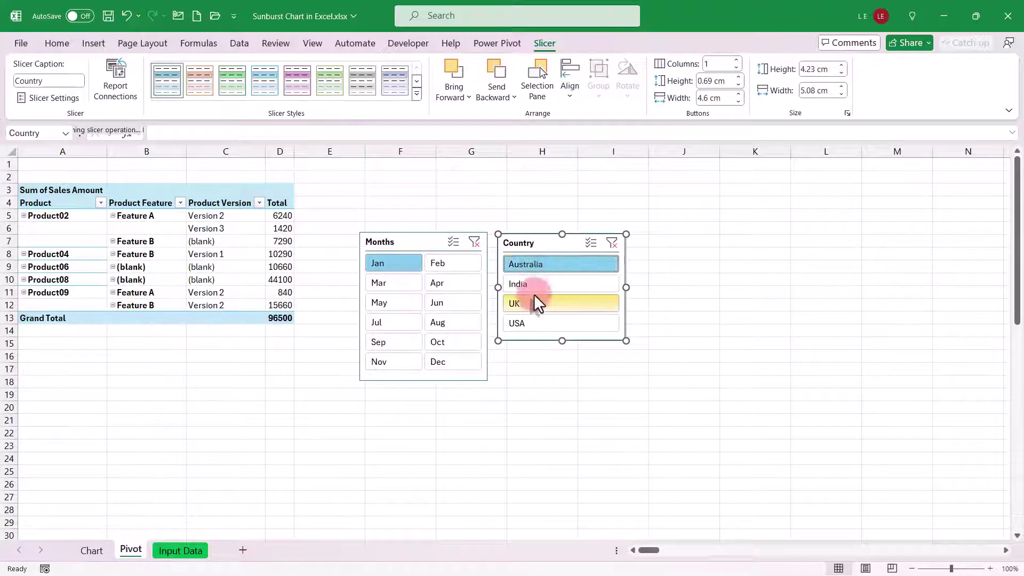
{"action": "left_click", "coordinate": [533, 307]}
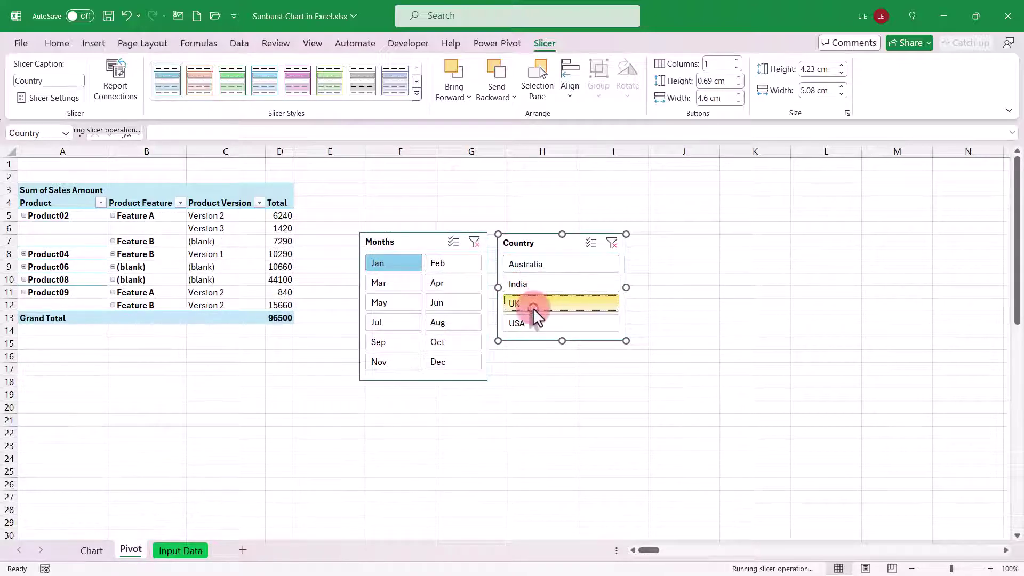
{"action": "left_click", "coordinate": [481, 242]}
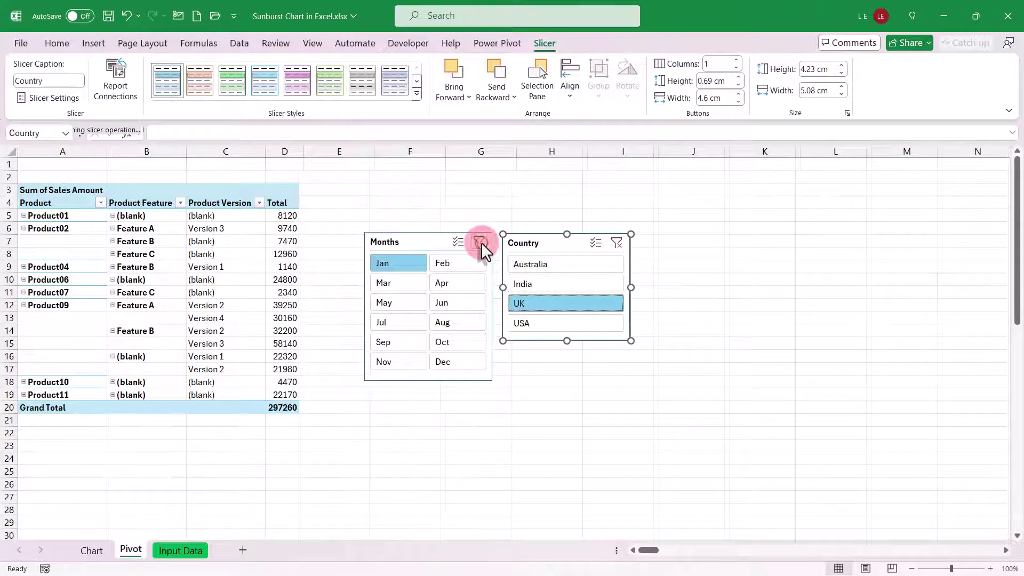
{"action": "left_click", "coordinate": [620, 242]}
{"action": "left_click", "coordinate": [185, 228]}
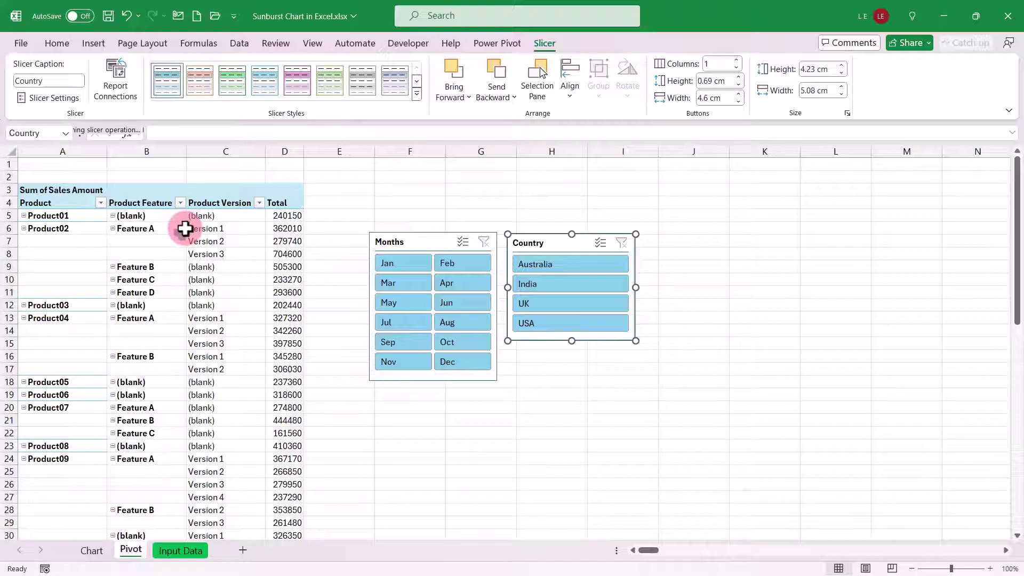
- Try inserting a Sunburst chart from pivot cell C6, then cancel since pivot data isn't allowed
{"action": "left_click", "coordinate": [184, 228]}
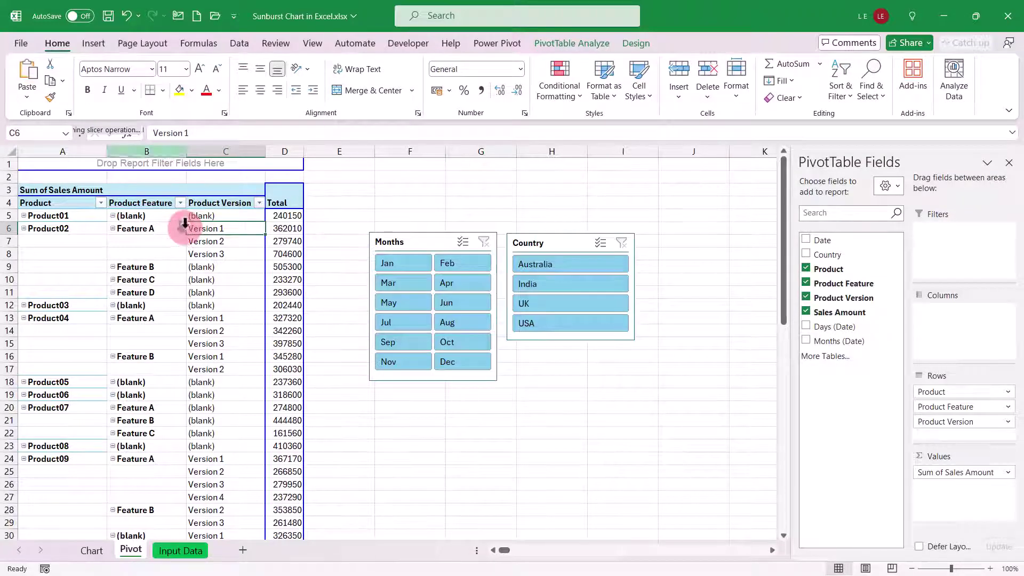
{"action": "left_click", "coordinate": [94, 42]}
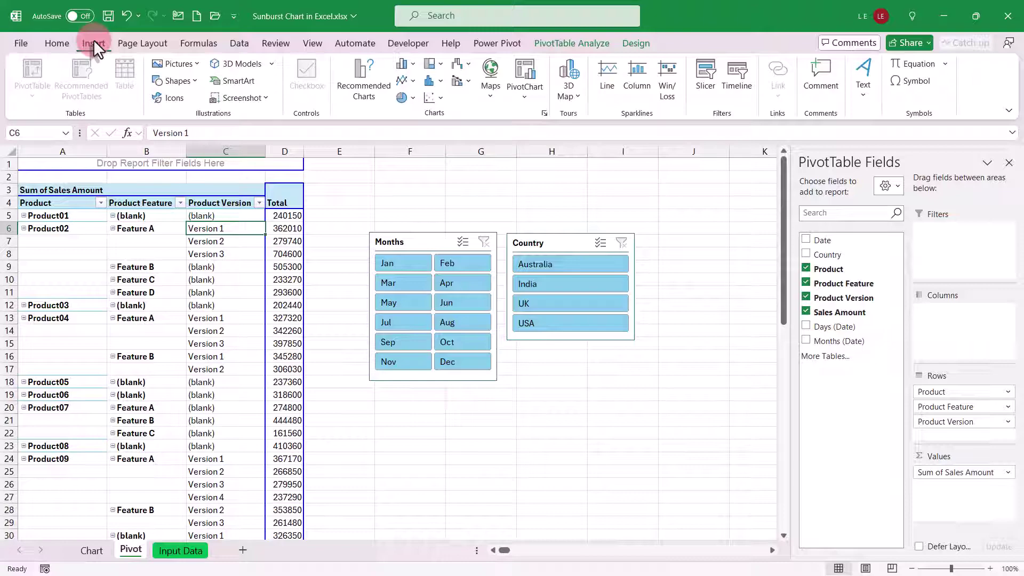
{"action": "left_click", "coordinate": [353, 75]}
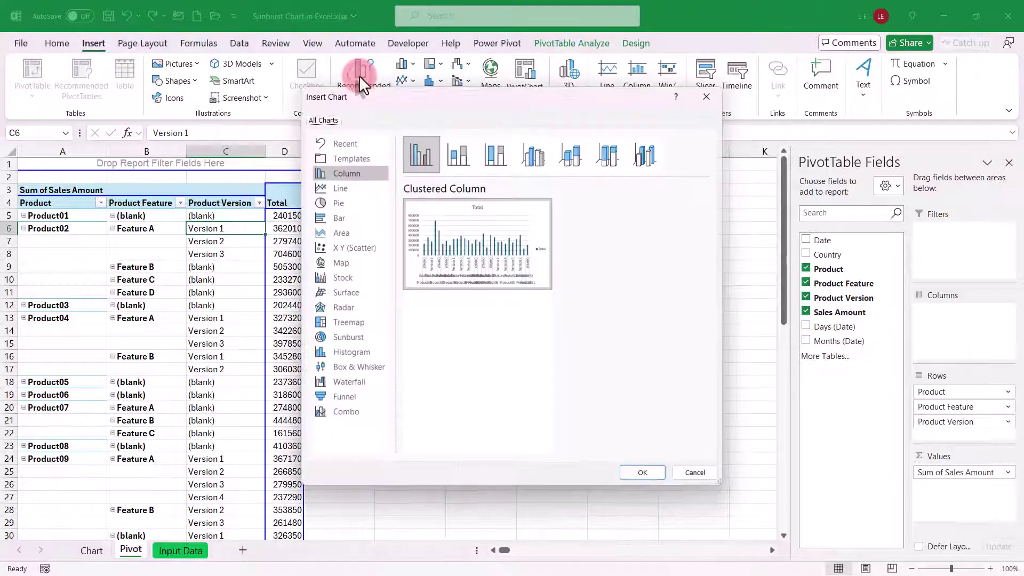
{"action": "left_click", "coordinate": [354, 154]}
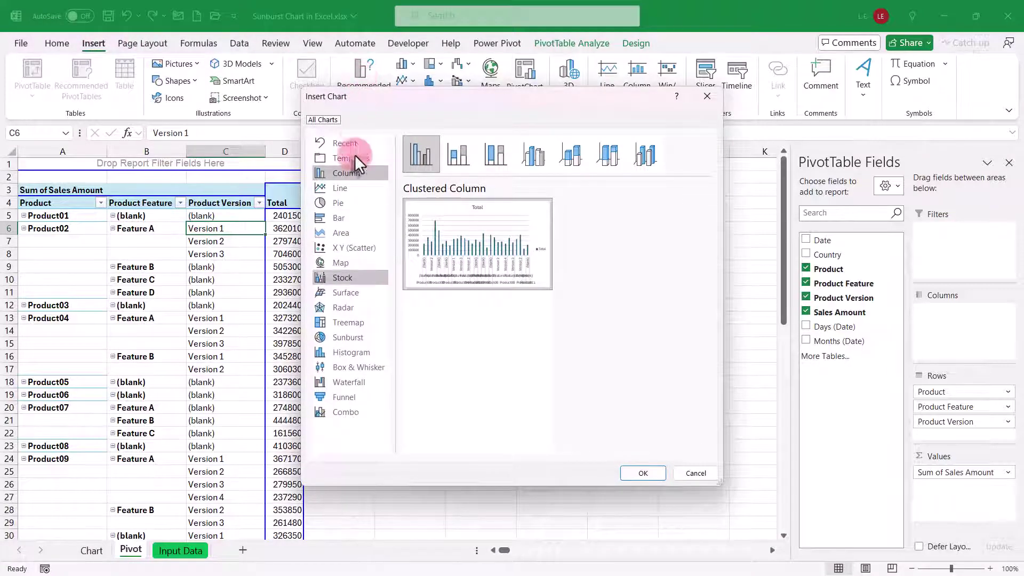
{"action": "left_click", "coordinate": [344, 337]}
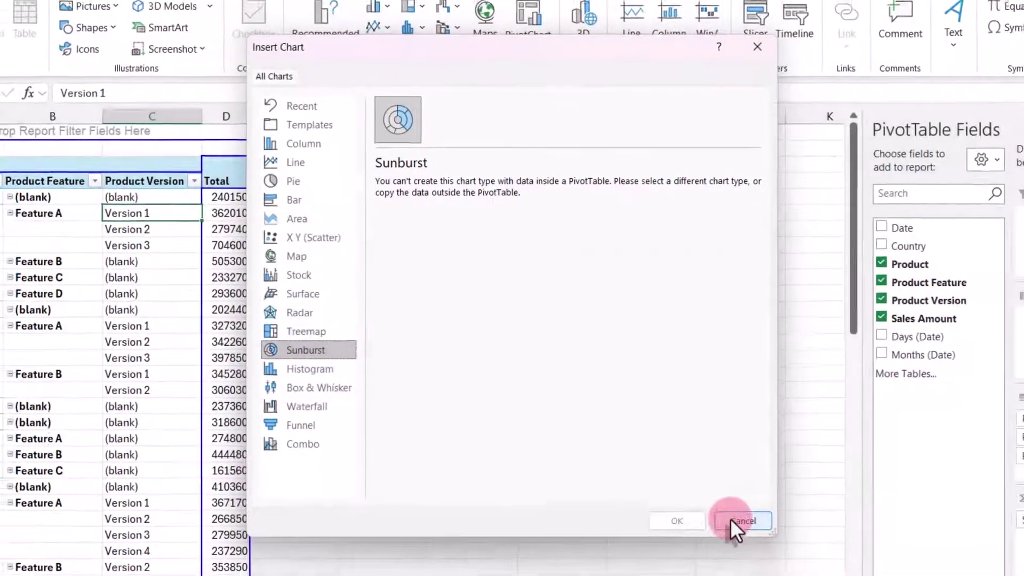
{"action": "left_click", "coordinate": [751, 528]}
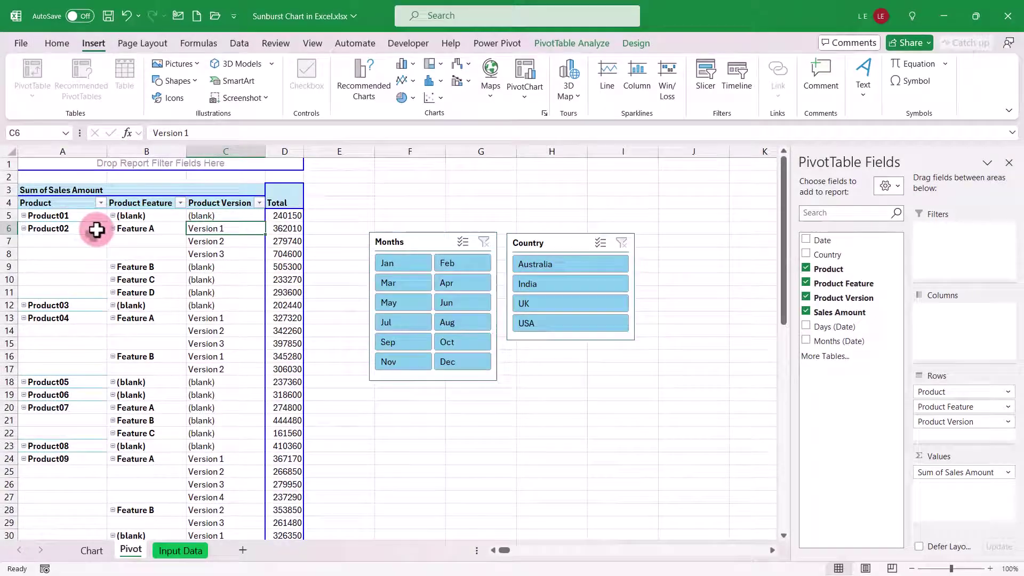
{"action": "left_click", "coordinate": [64, 215]}
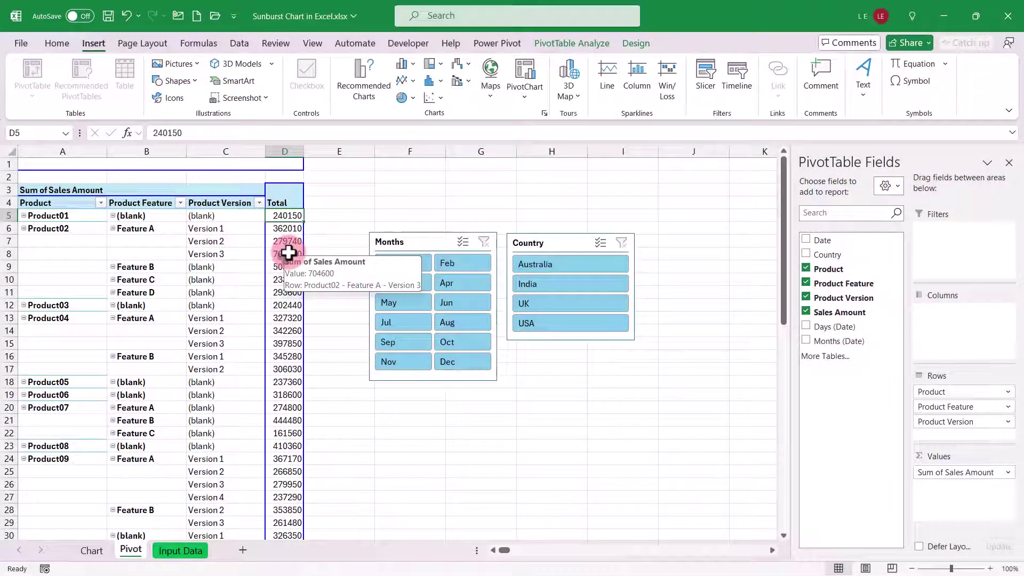
- Set the pivot's report layout to Repeat All Item Labels so every row shows Product and Feature
{"action": "left_click", "coordinate": [95, 253]}
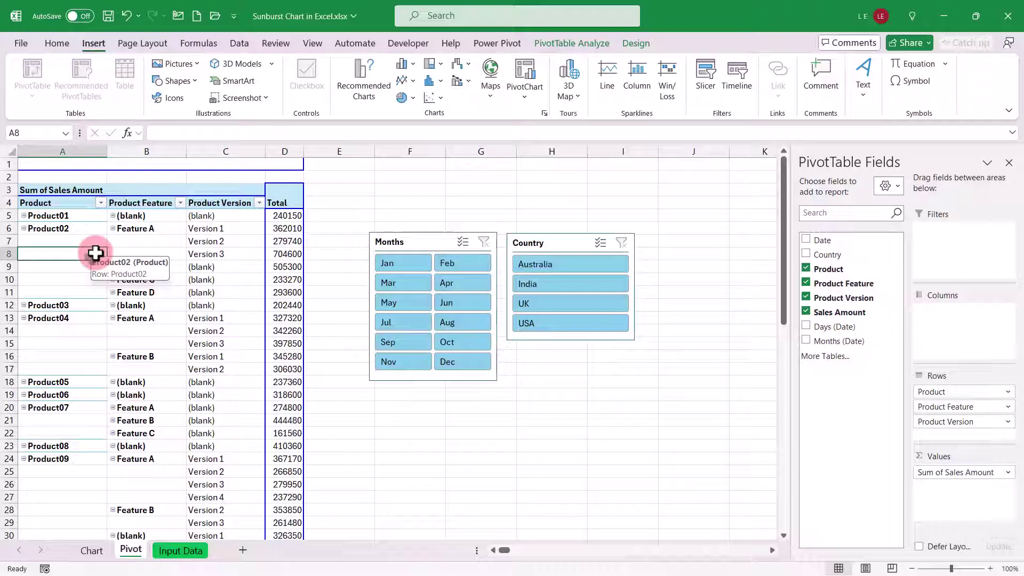
{"action": "left_click", "coordinate": [624, 46]}
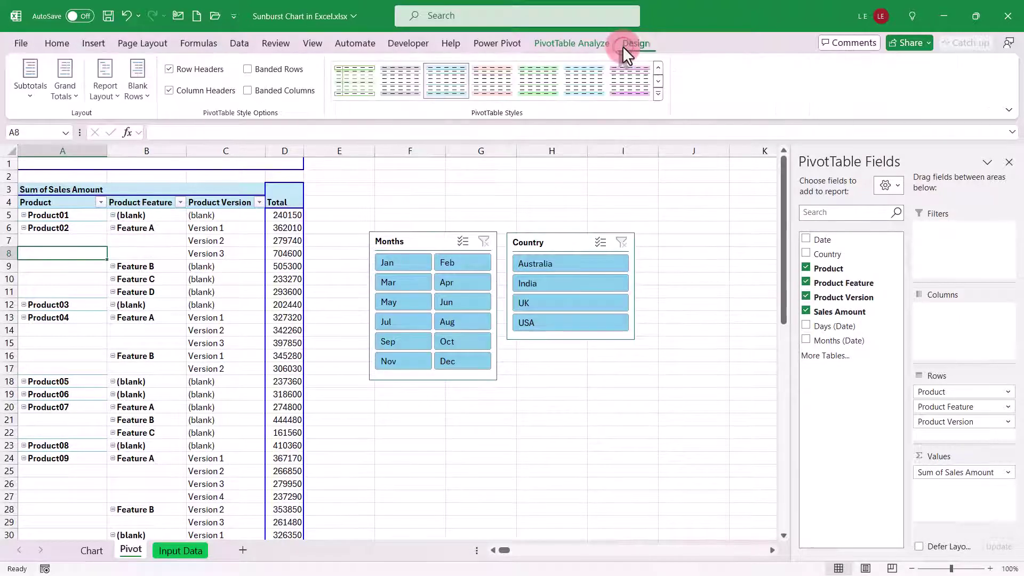
{"action": "left_click", "coordinate": [101, 95]}
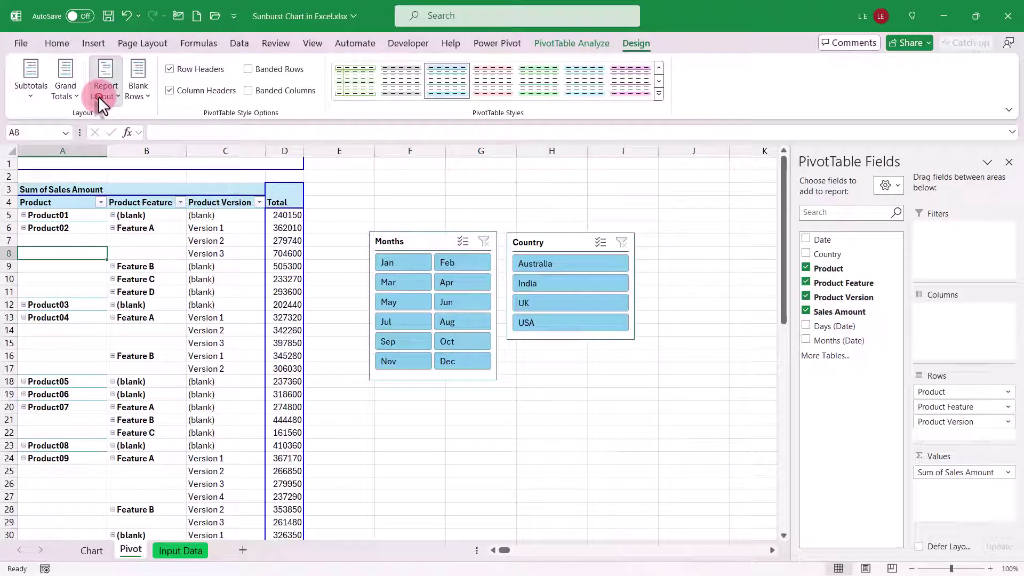
{"action": "left_click", "coordinate": [143, 204]}
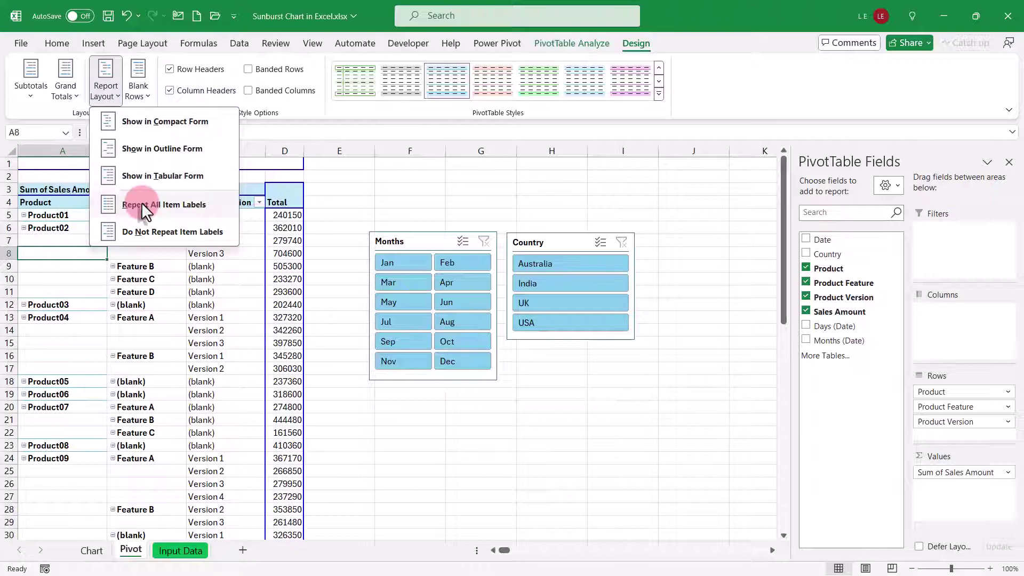
{"action": "left_click", "coordinate": [63, 216]}
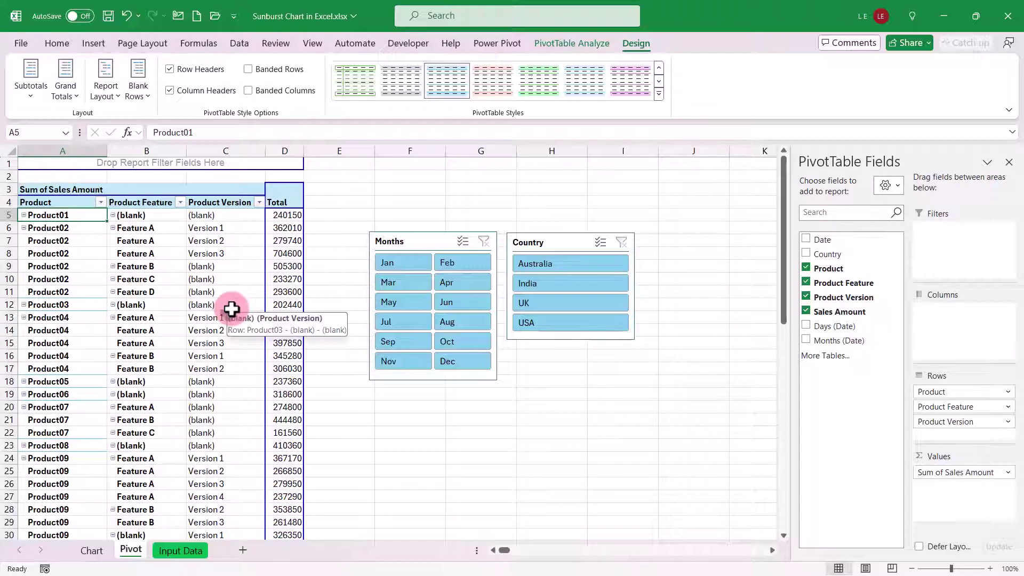
- Copy the pivot's Product, Feature and Version labels and paste them as values at Chart!B3
{"action": "key", "text": "shift+Right"}
{"action": "key", "text": "shift+Right"}
{"action": "key", "text": "ctrl+shift+Down"}
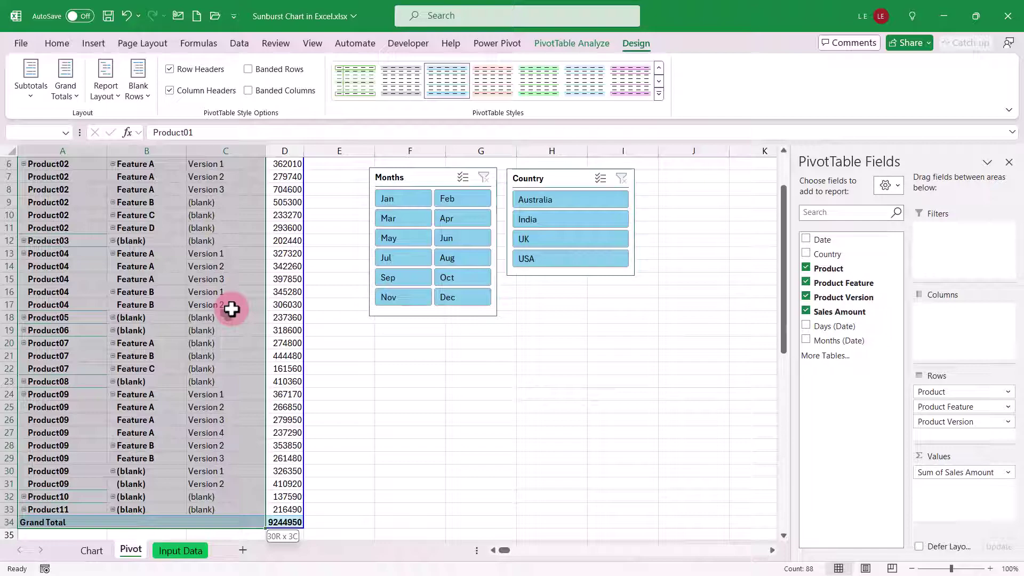
{"action": "key", "text": "ctrl+c"}
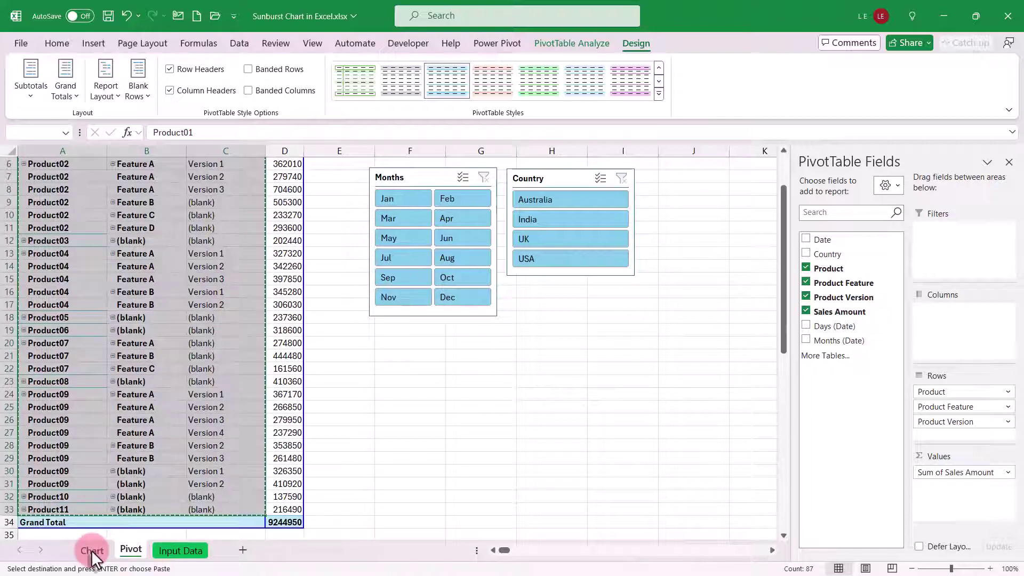
{"action": "left_click", "coordinate": [91, 535]}
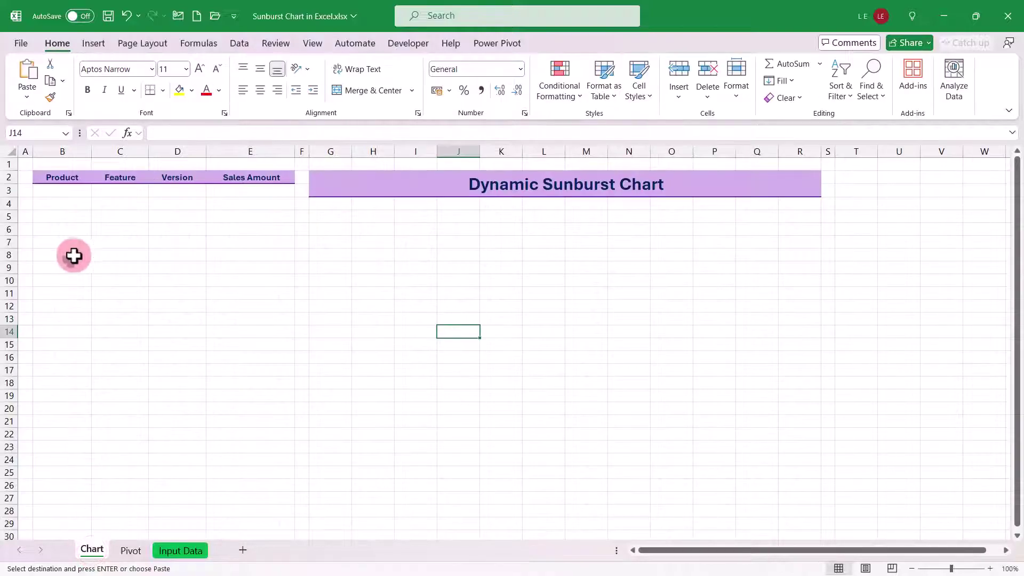
{"action": "left_click", "coordinate": [68, 191]}
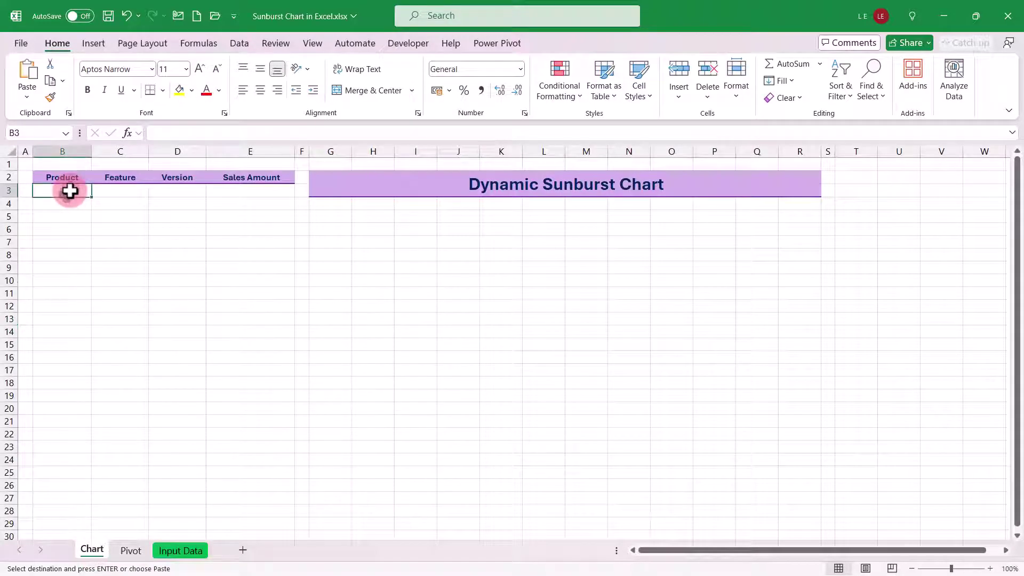
{"action": "left_click", "coordinate": [22, 90]}
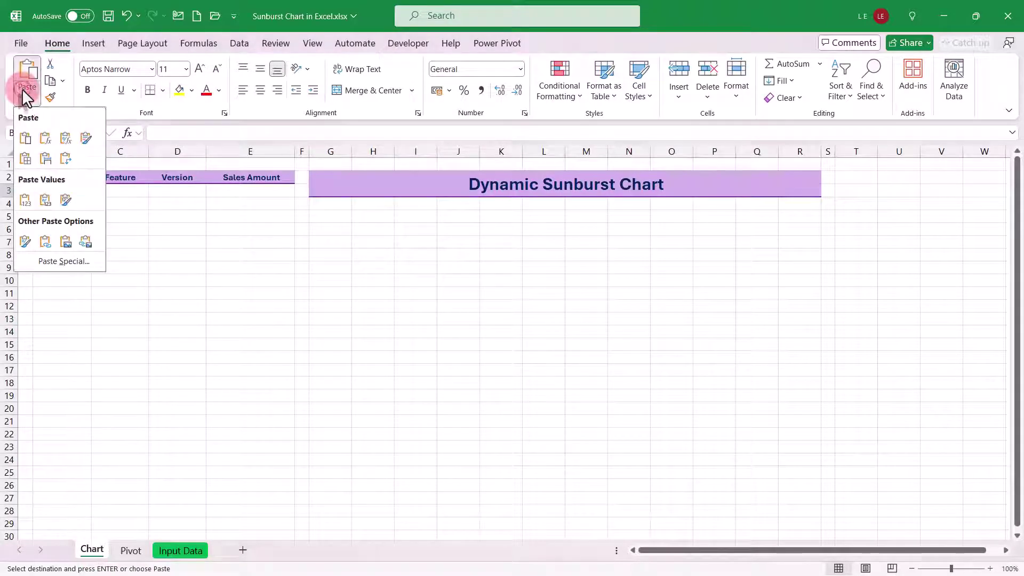
{"action": "left_click", "coordinate": [24, 200]}
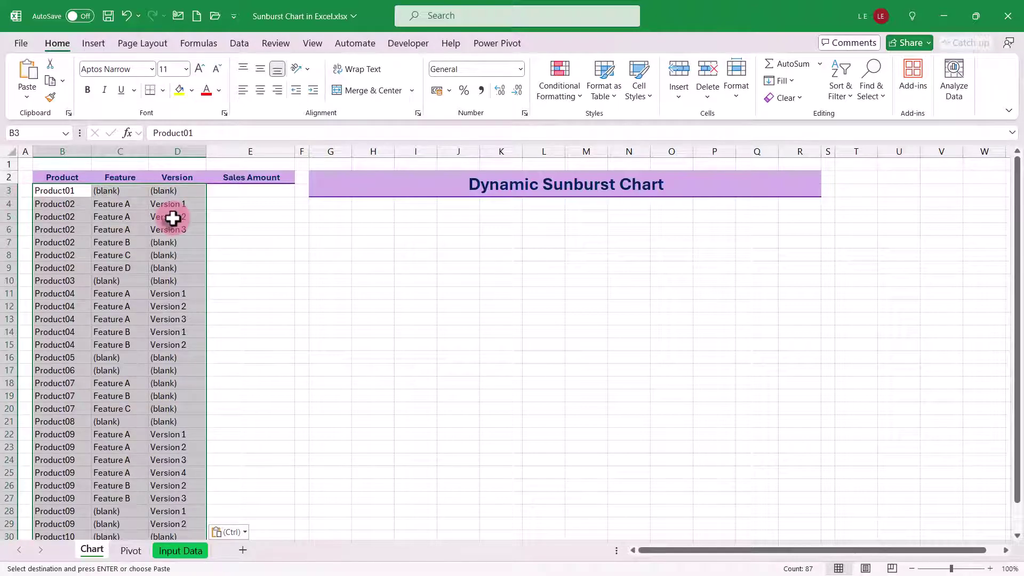
- Enter a GETPIVOTDATA formula in E3 that references the Product01 total at Pivot!D5
{"action": "left_click", "coordinate": [240, 188]}
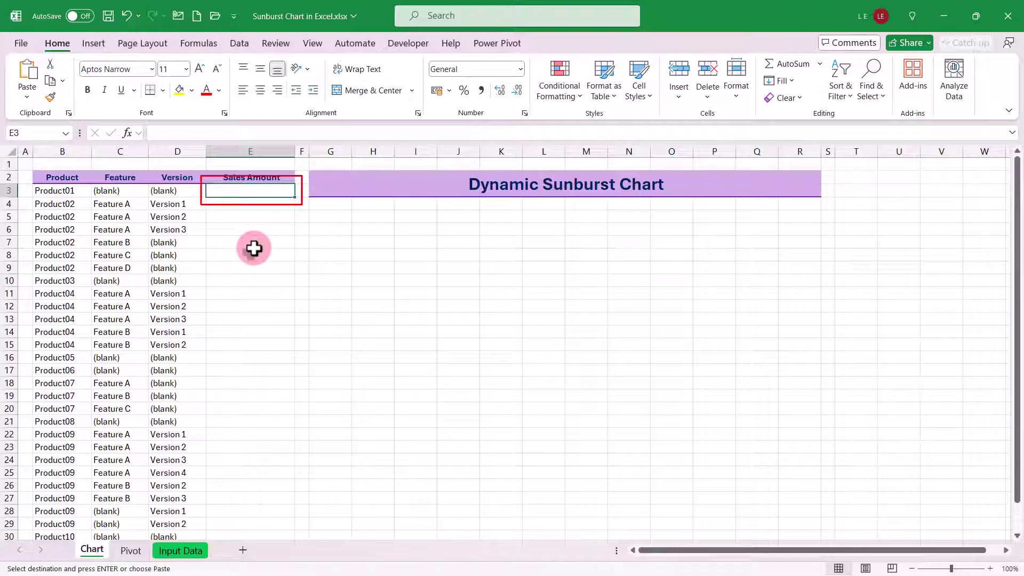
{"action": "type", "text": "="}
{"action": "left_click", "coordinate": [130, 551]}
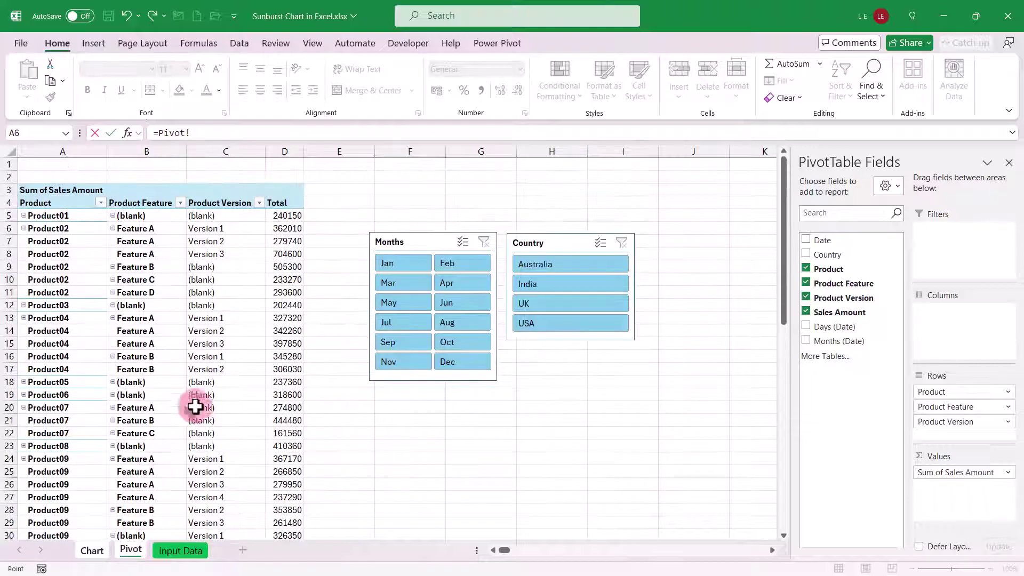
{"action": "left_click", "coordinate": [282, 216]}
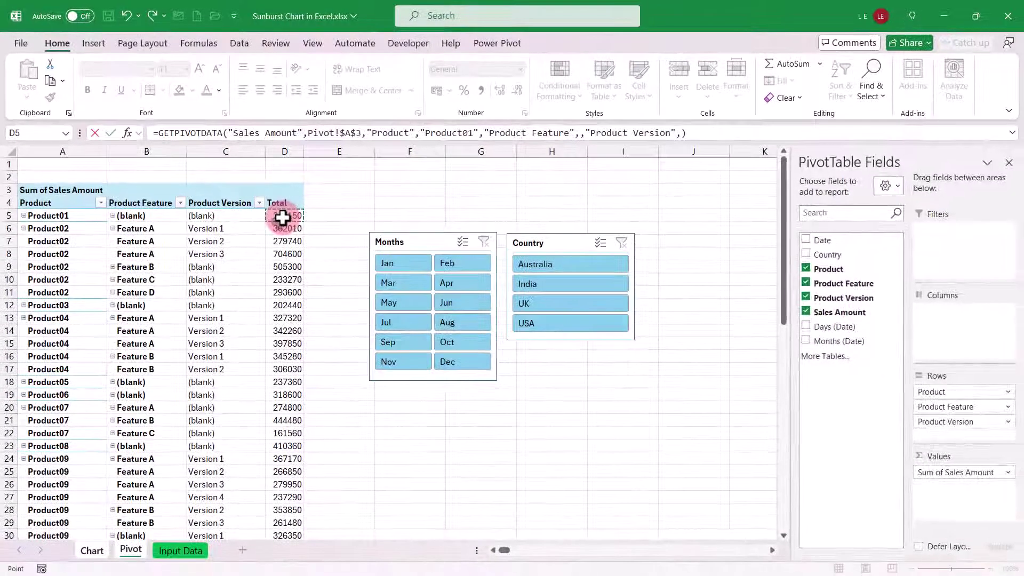
{"action": "key", "text": "Return"}
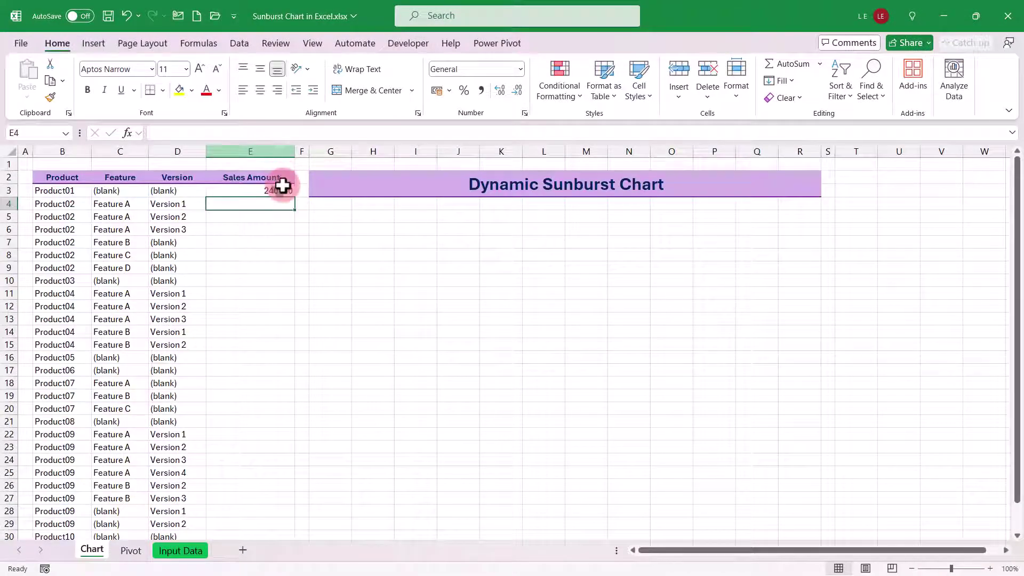
- Format column E as US-dollar Accounting with no decimals and fill E3's formula down
{"action": "left_click", "coordinate": [279, 152]}
{"action": "left_click", "coordinate": [449, 91]}
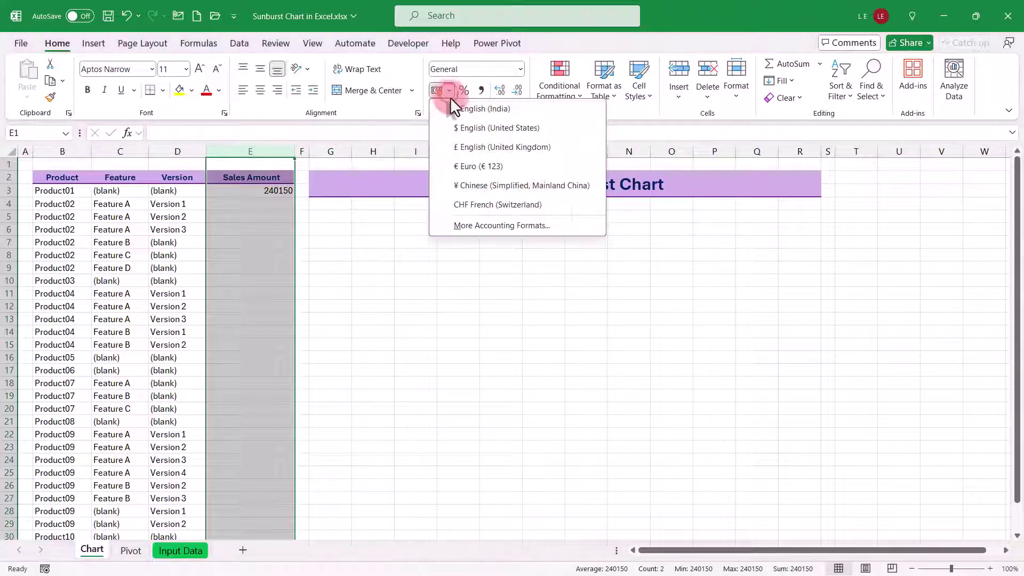
{"action": "left_click", "coordinate": [462, 126]}
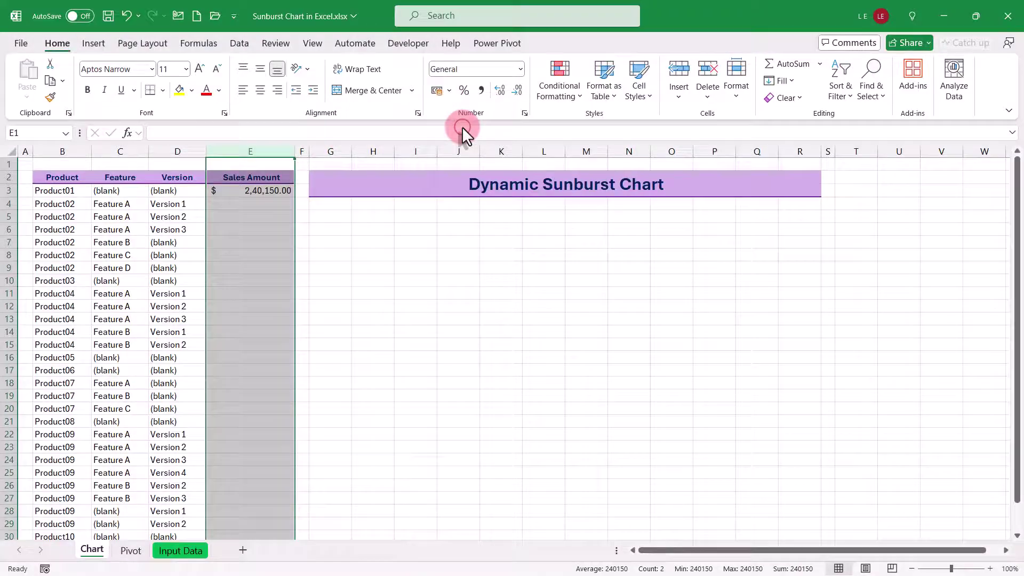
{"action": "left_click", "coordinate": [516, 91]}
{"action": "left_click", "coordinate": [516, 91]}
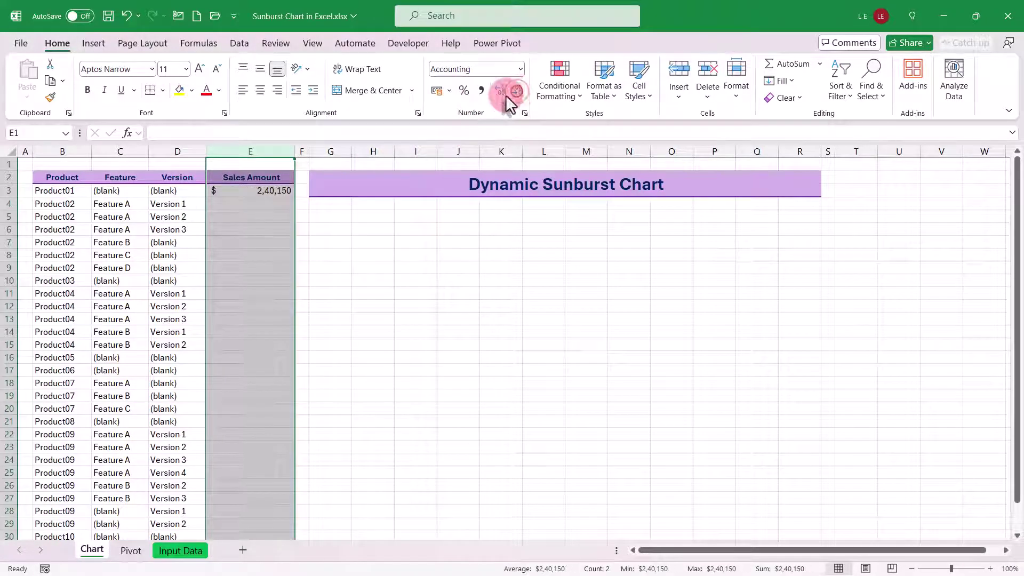
{"action": "left_click", "coordinate": [237, 193]}
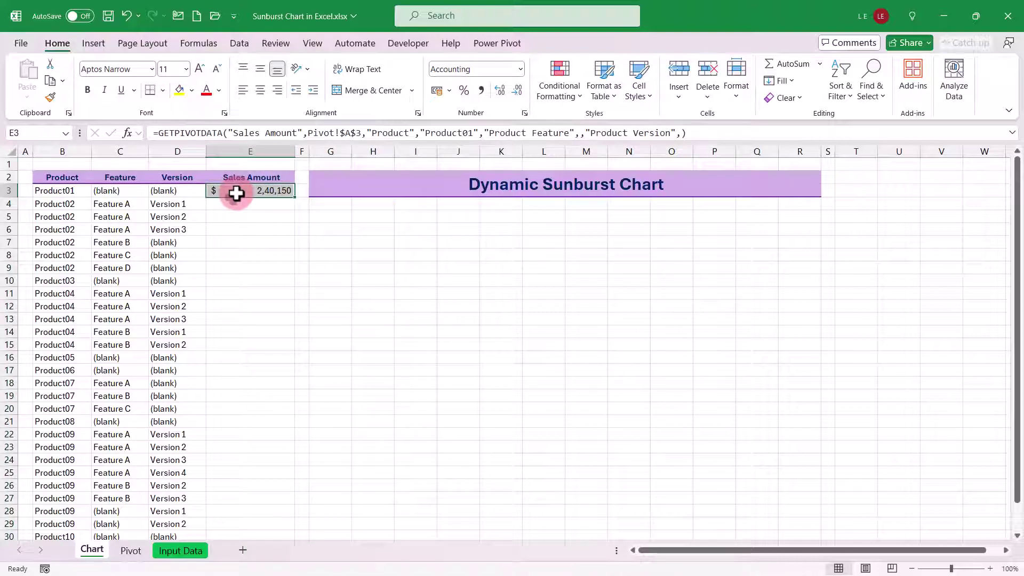
{"action": "double_click", "coordinate": [294, 198]}
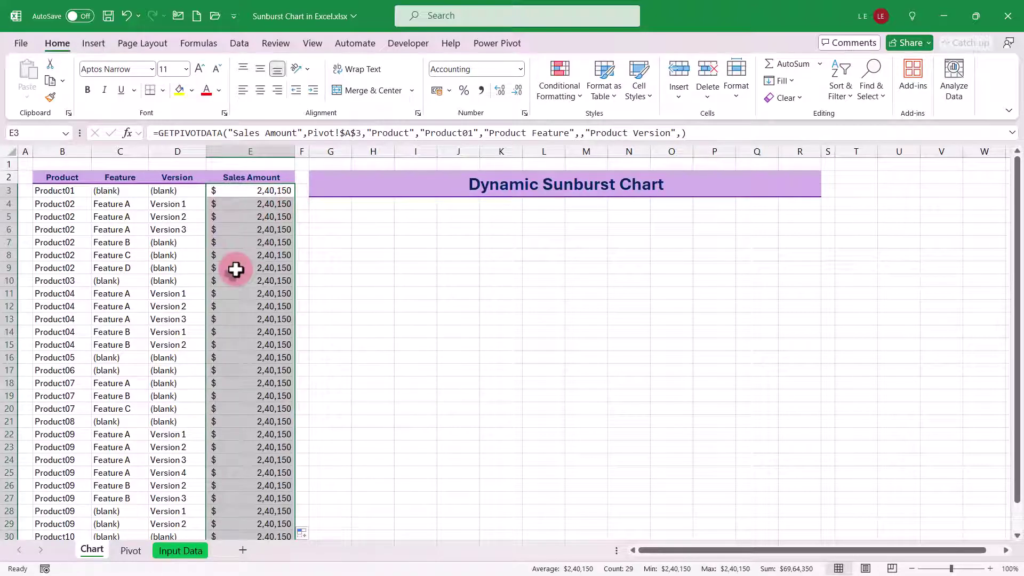
- Open E3's formula and inspect its Sales Amount and Pivot!$A$3 arguments
{"action": "scroll", "coordinate": [236, 269], "scroll_direction": "down", "scroll_amount": 5}
{"action": "scroll", "coordinate": [236, 269], "scroll_direction": "up", "scroll_amount": 5}
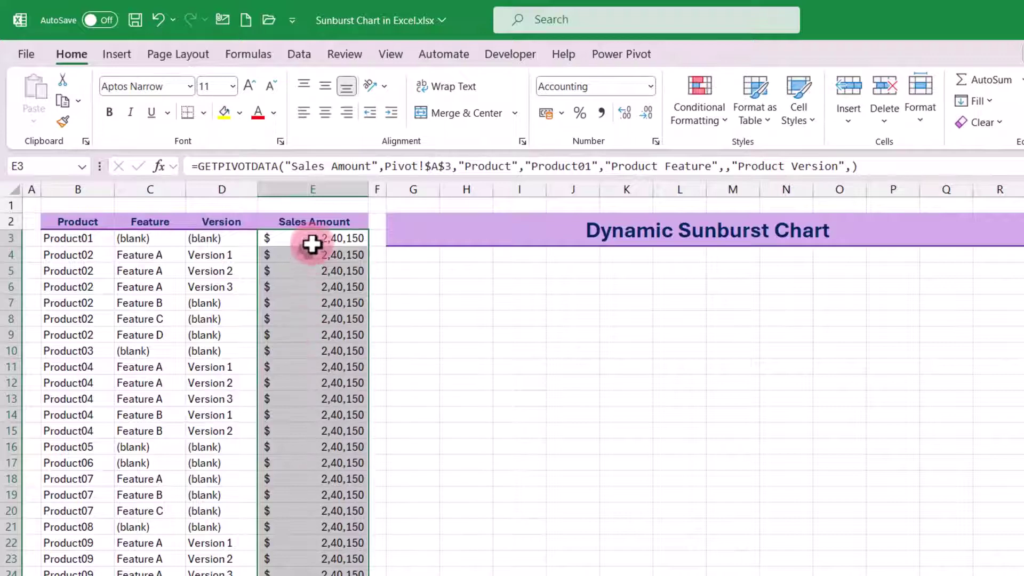
{"action": "left_click", "coordinate": [312, 243]}
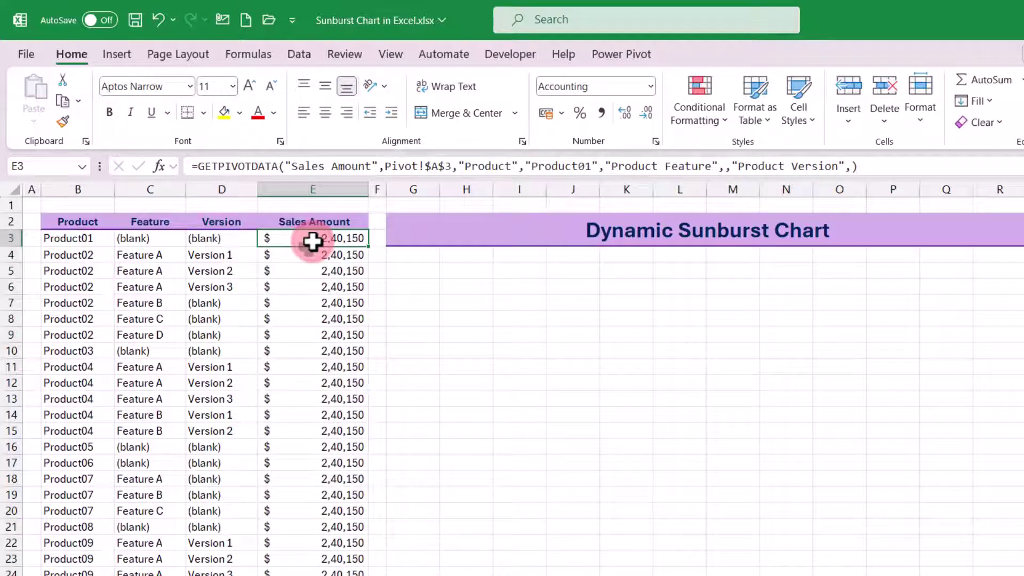
{"action": "left_click", "coordinate": [312, 167]}
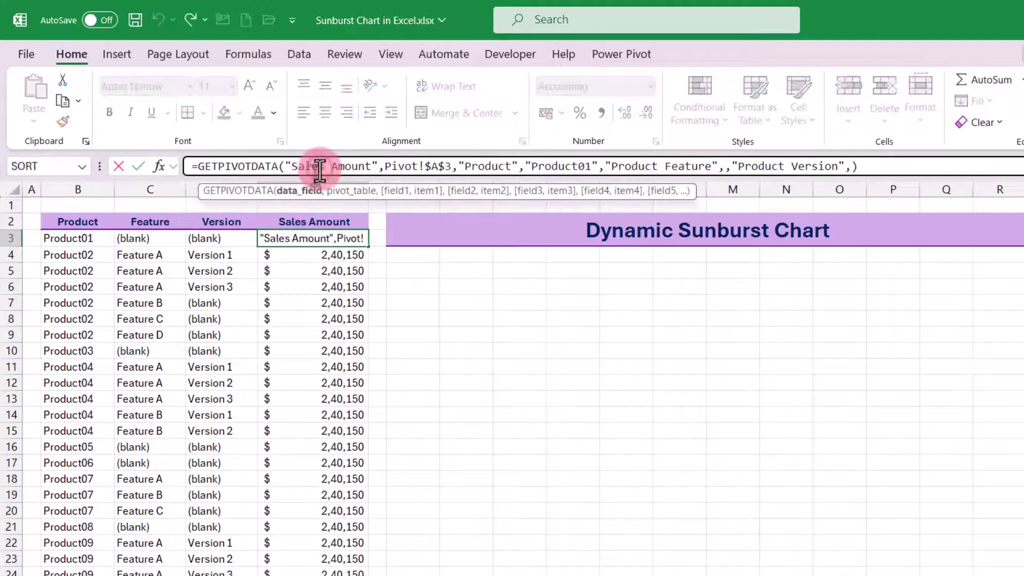
{"action": "left_click", "coordinate": [310, 191]}
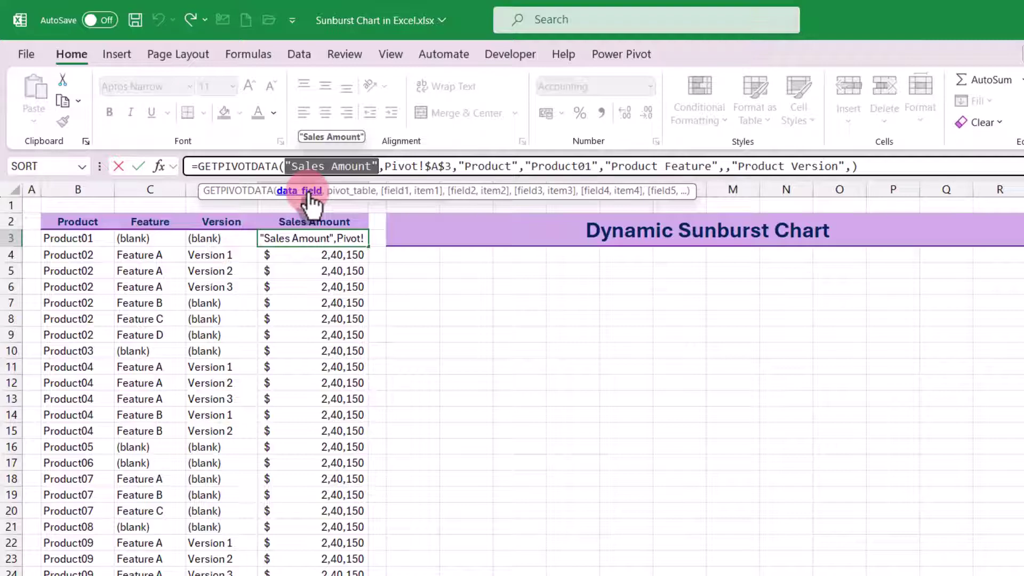
{"action": "left_click", "coordinate": [351, 192]}
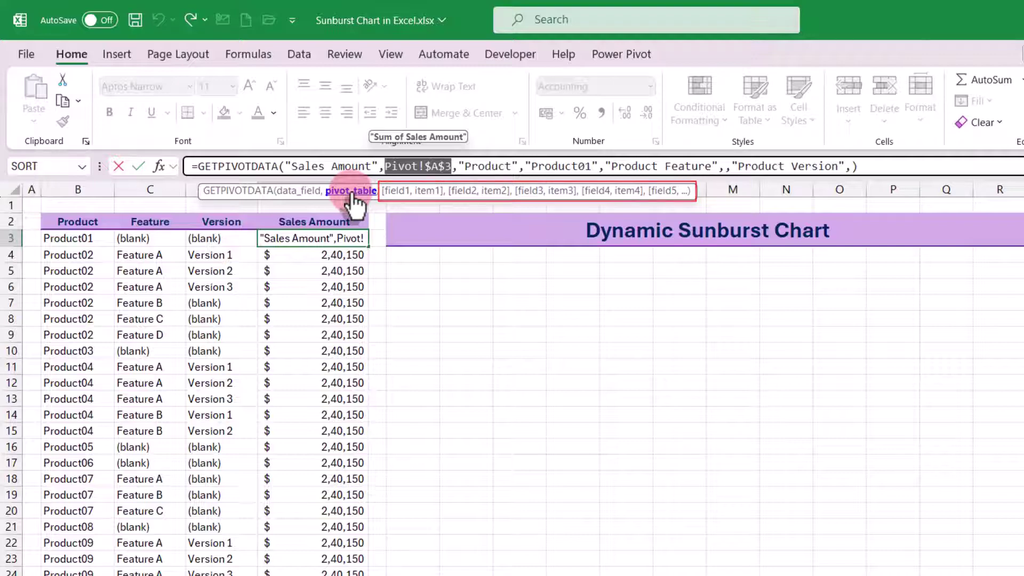
- Step through the Product, Product Feature and Product Version fields and their item arguments
{"action": "left_click", "coordinate": [396, 192]}
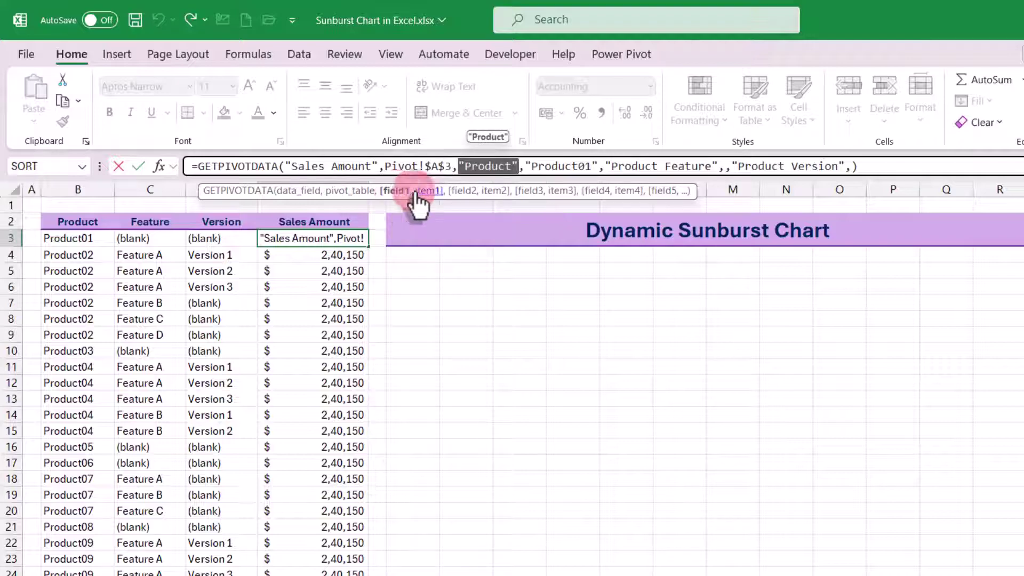
{"action": "left_click", "coordinate": [456, 192]}
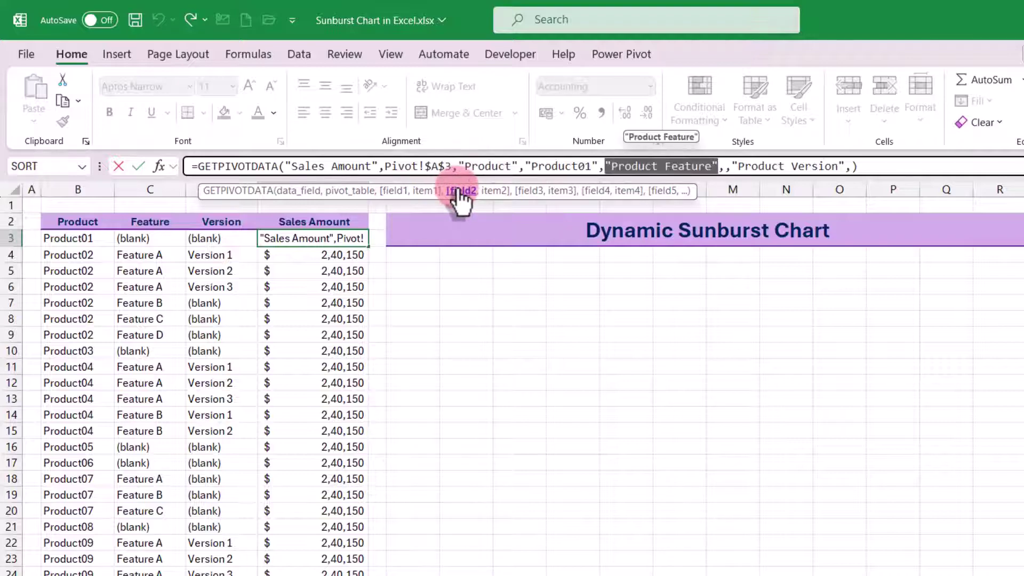
{"action": "left_click", "coordinate": [527, 192]}
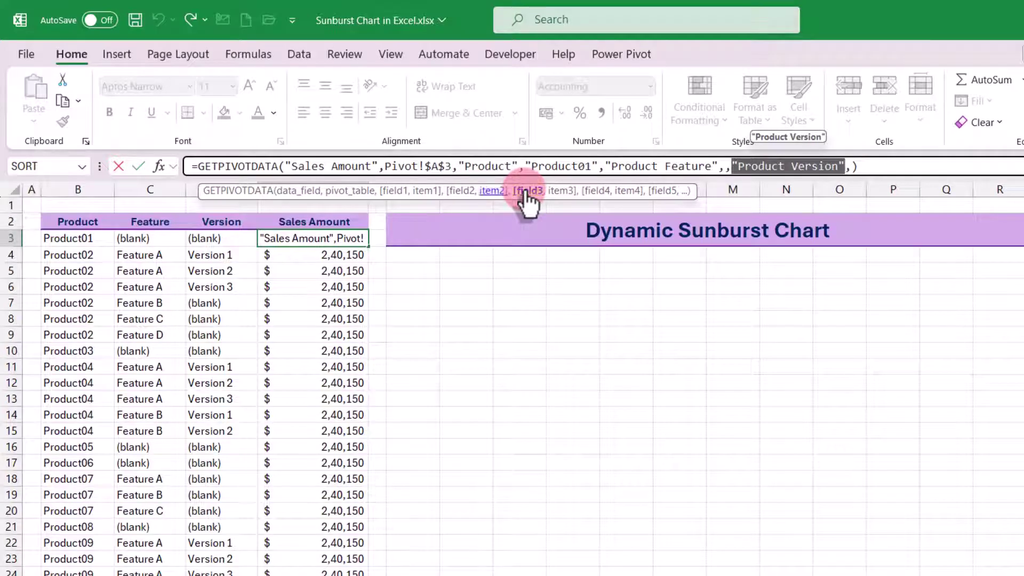
{"action": "left_click", "coordinate": [424, 192]}
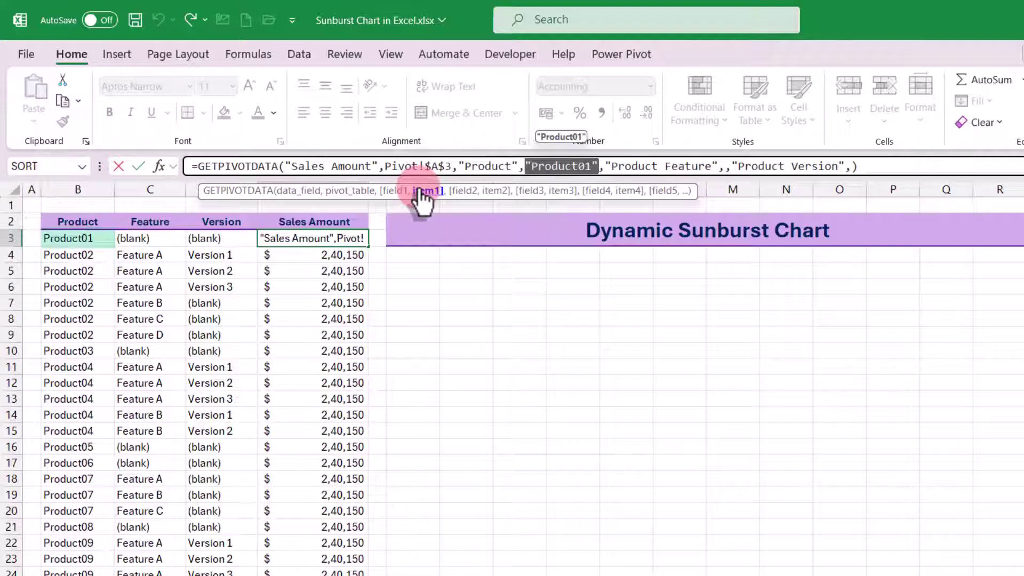
{"action": "left_click", "coordinate": [495, 192]}
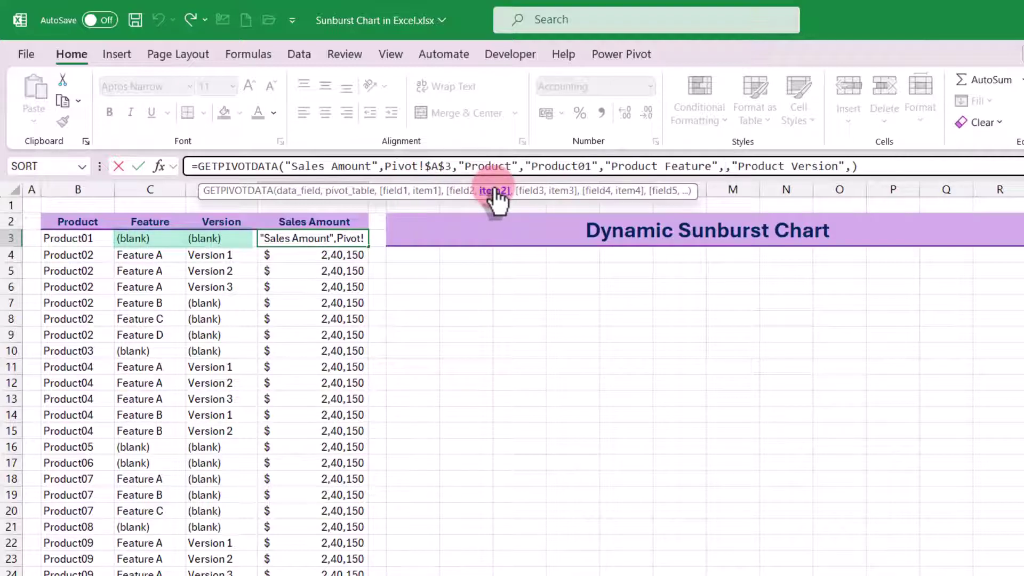
{"action": "left_click", "coordinate": [560, 192]}
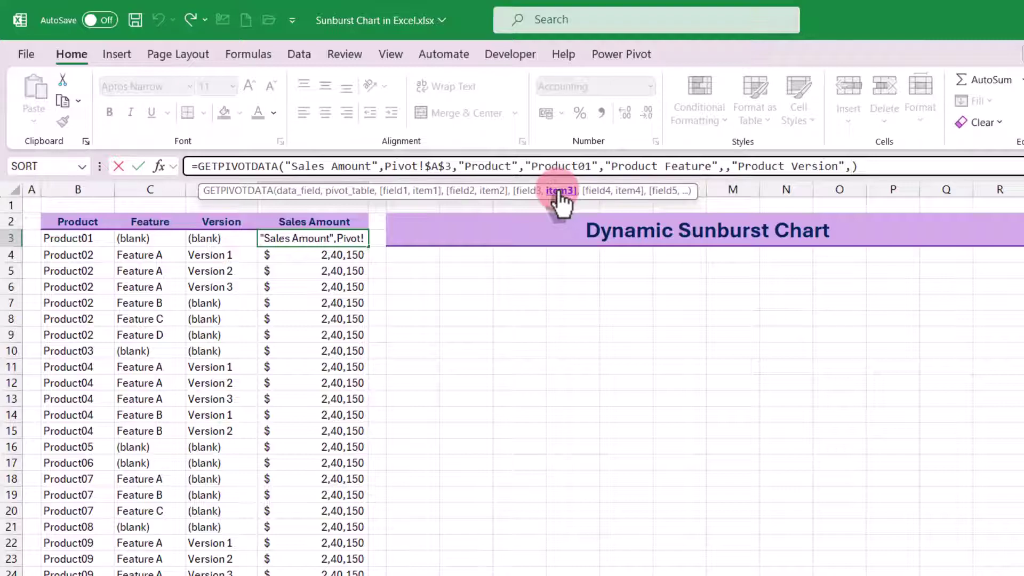
- Point the formula's item arguments at B3, C3 and D3, then fill E3 down column E
{"action": "left_click", "coordinate": [427, 193]}
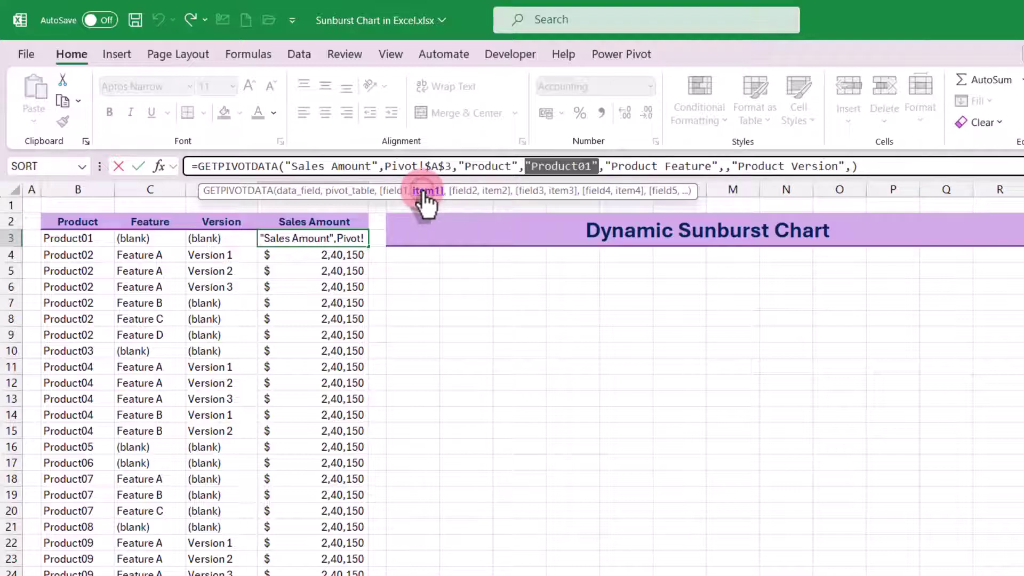
{"action": "left_click", "coordinate": [80, 238]}
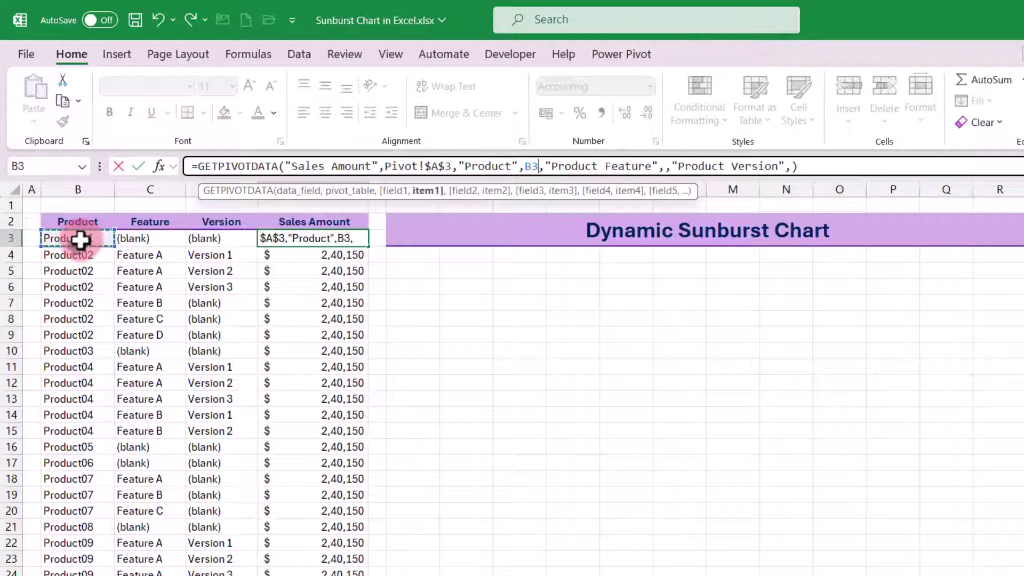
{"action": "left_click", "coordinate": [495, 193]}
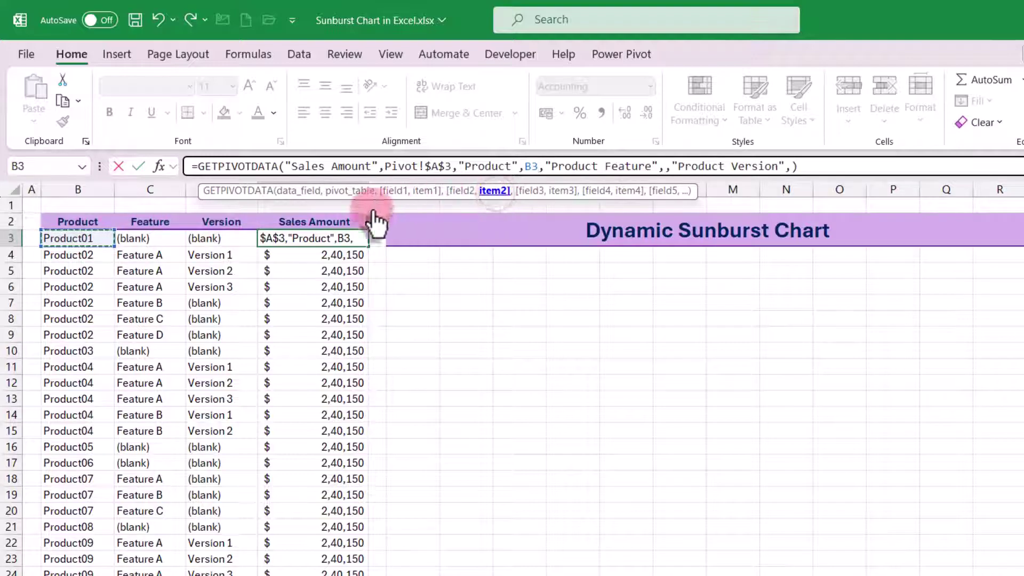
{"action": "left_click", "coordinate": [146, 239]}
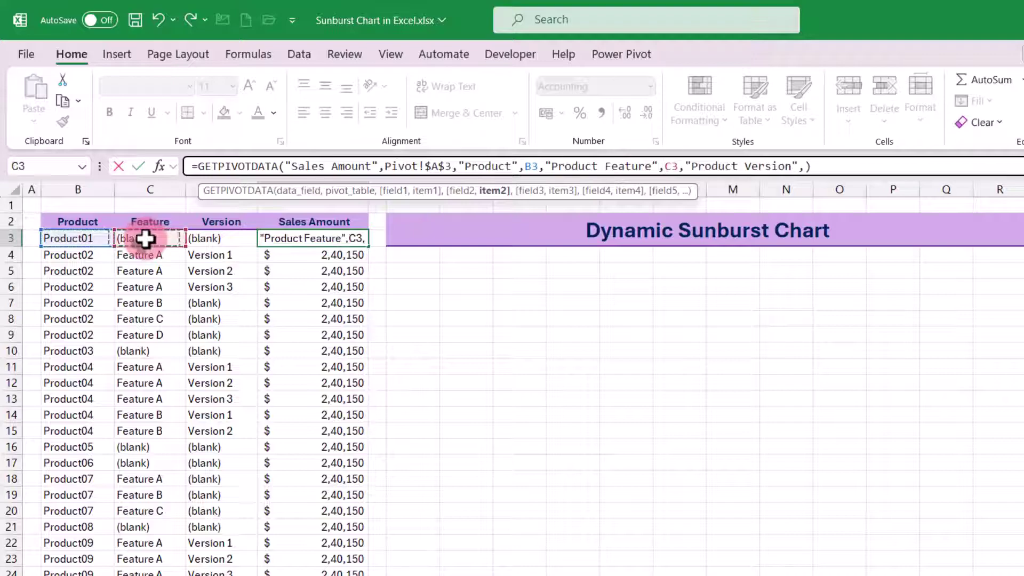
{"action": "left_click", "coordinate": [558, 192]}
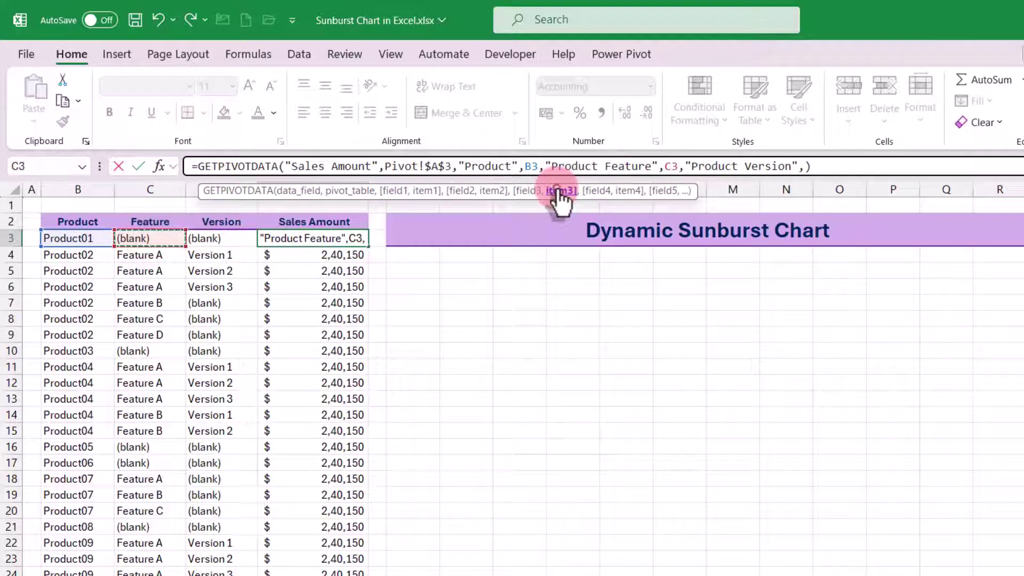
{"action": "left_click", "coordinate": [209, 238]}
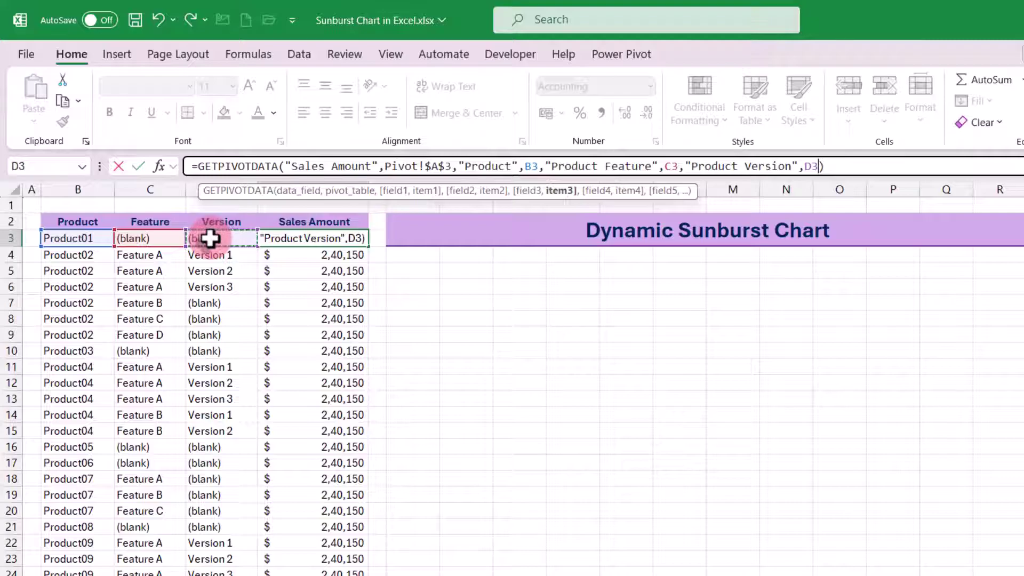
{"action": "key", "text": "Return"}
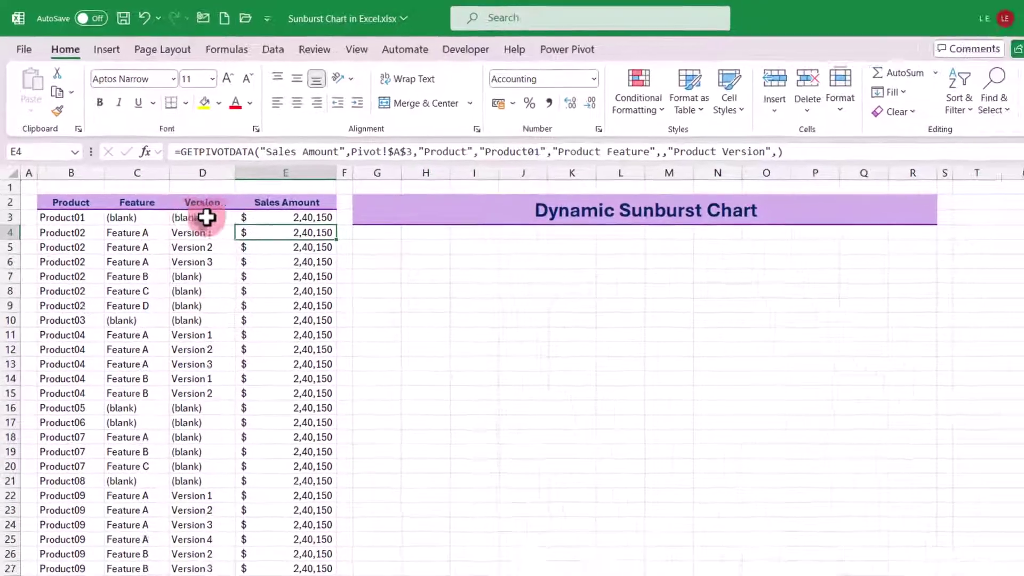
{"action": "left_click", "coordinate": [287, 216]}
{"action": "double_click", "coordinate": [336, 224]}
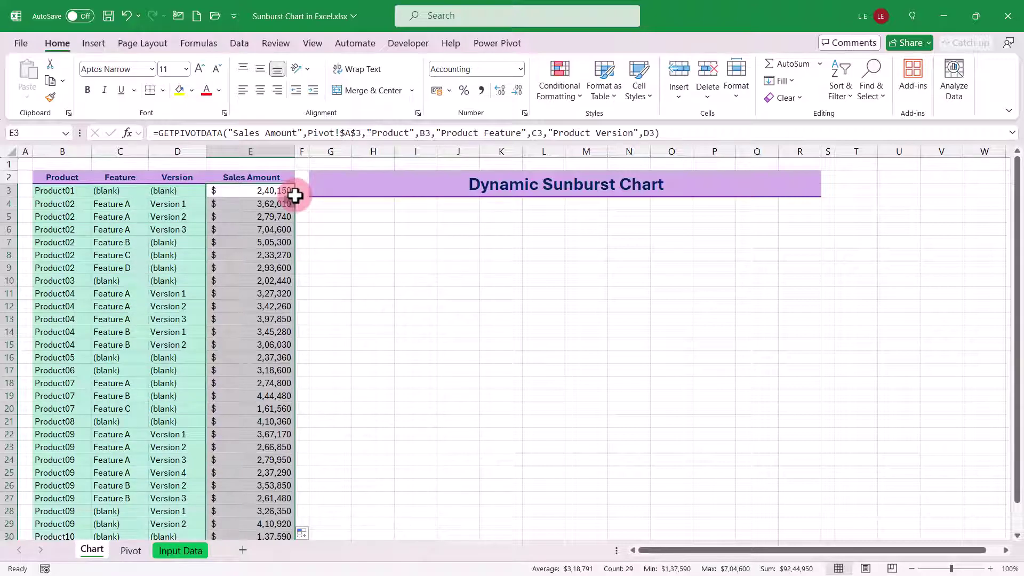
- Cut the Months and Country slicers from the Pivot sheet and paste them at G4 on the Chart sheet
{"action": "left_click", "coordinate": [261, 215]}
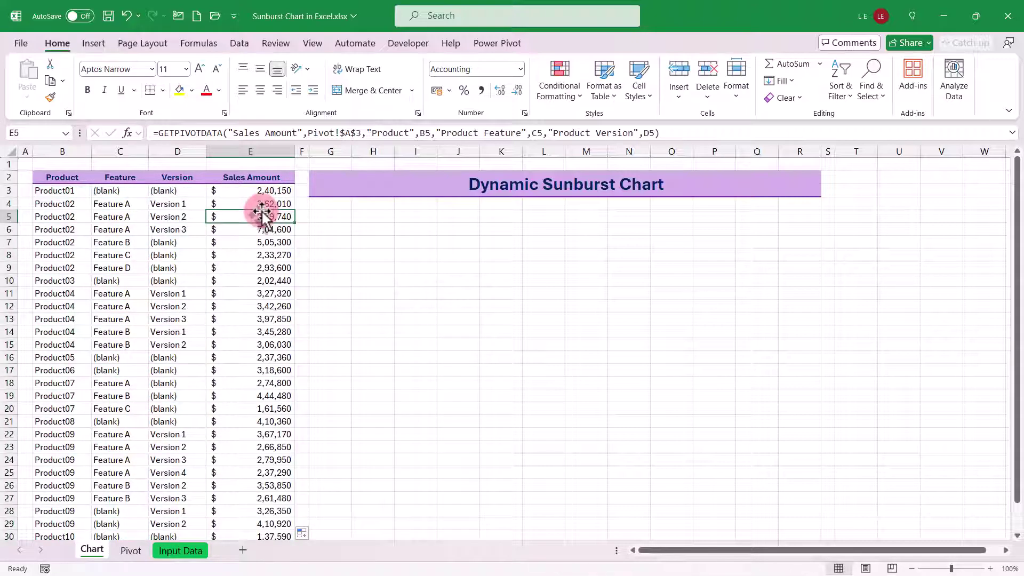
{"action": "left_click", "coordinate": [131, 551]}
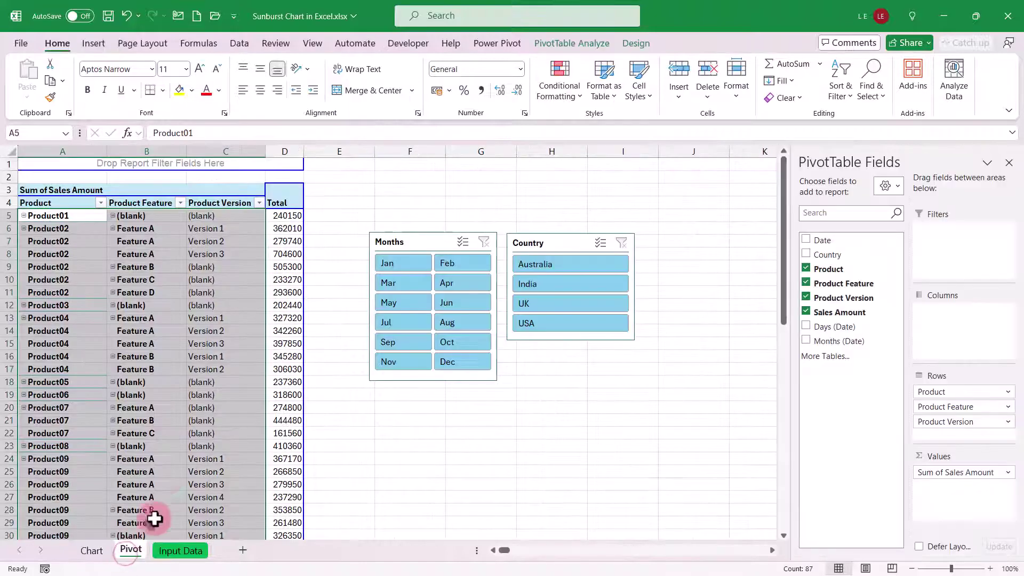
{"action": "left_click", "coordinate": [389, 240]}
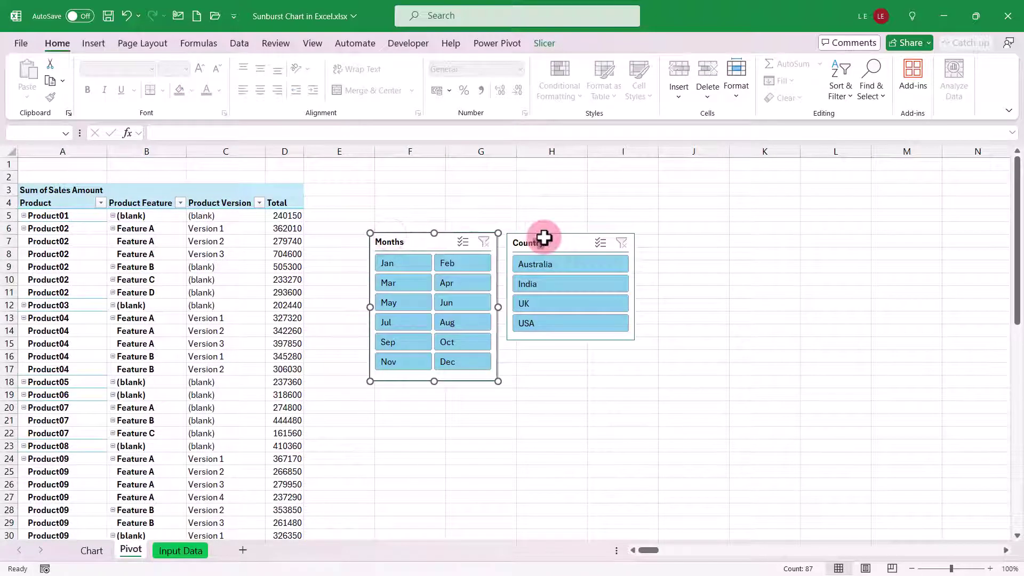
{"action": "left_click", "coordinate": [544, 237], "text": "ctrl"}
{"action": "key", "text": "ctrl+x"}
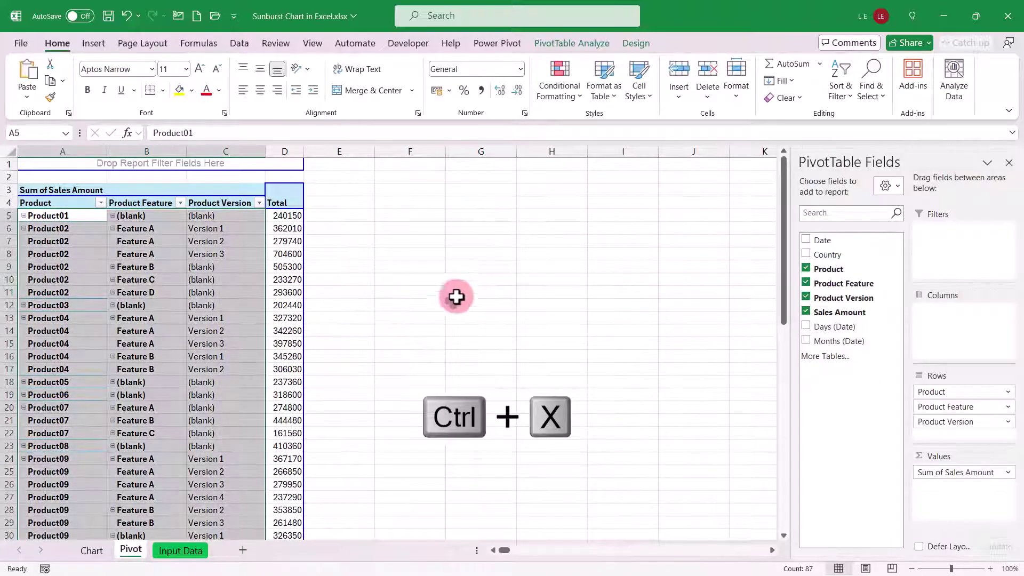
{"action": "left_click", "coordinate": [86, 552]}
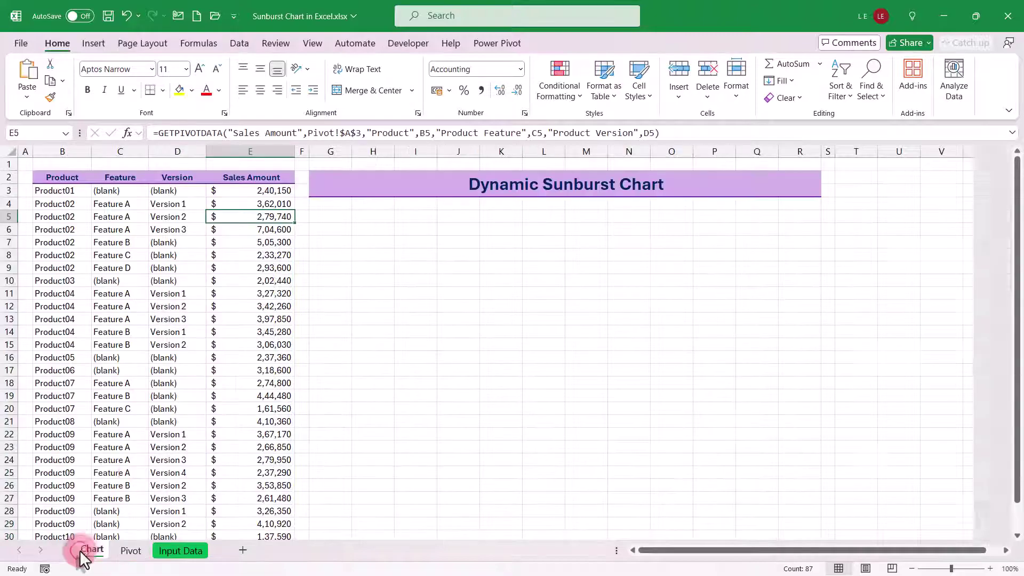
{"action": "left_click", "coordinate": [331, 205]}
{"action": "key", "text": "ctrl+v"}
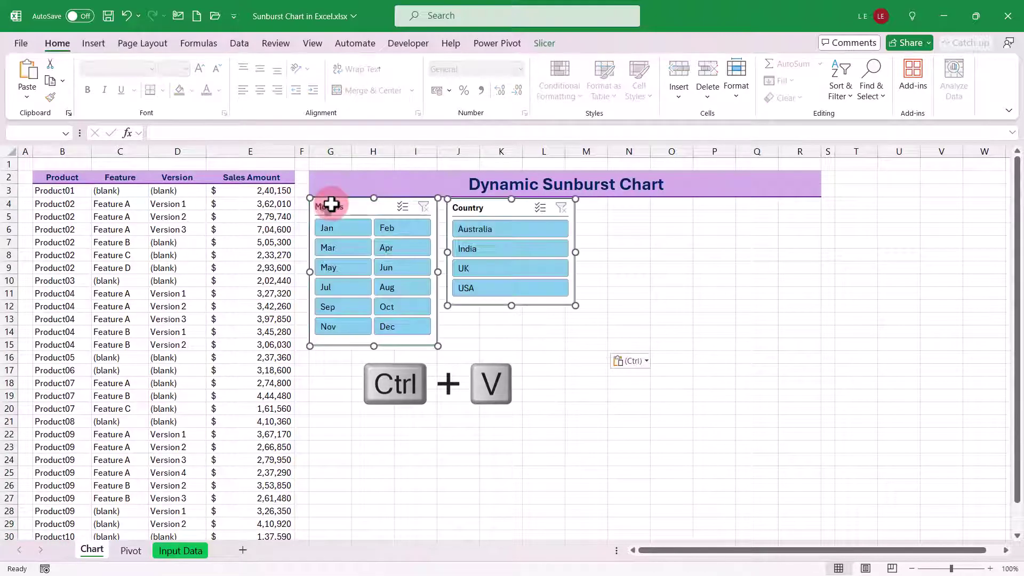
- Stack the Country slicer directly above the Months slicer, moved down to about row 13
{"action": "left_click", "coordinate": [389, 380]}
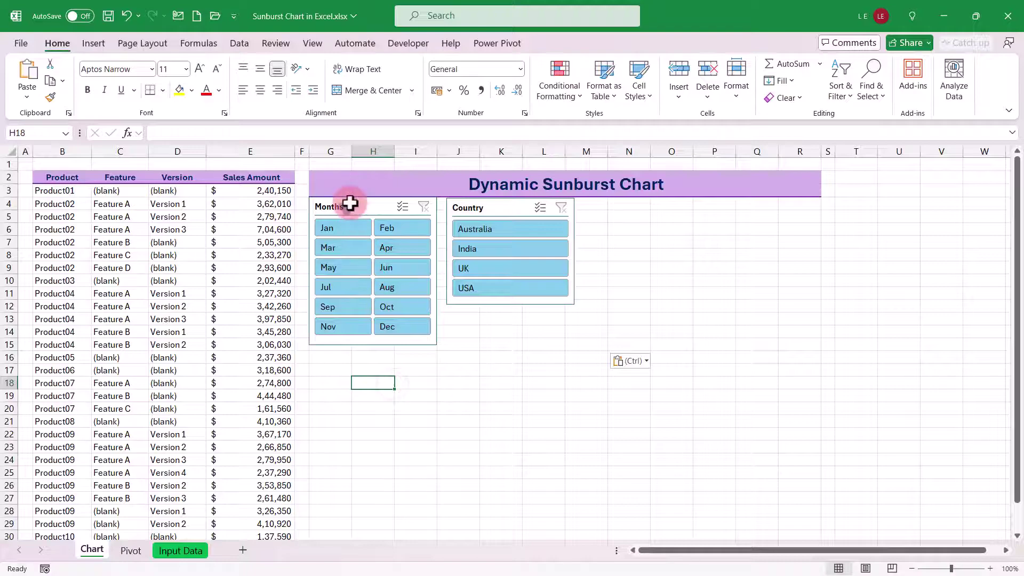
{"action": "left_click_drag", "start_coordinate": [350, 203], "coordinate": [352, 330]}
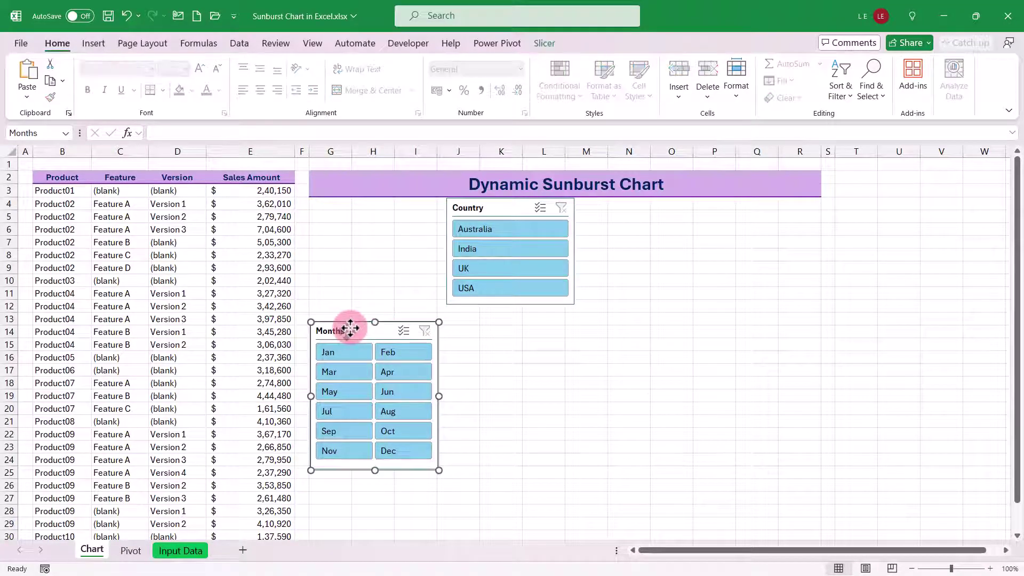
{"action": "left_click_drag", "start_coordinate": [484, 207], "coordinate": [348, 214]}
- Filter the slicers to India and Jan, then select E3 to examine the #REF! errors
{"action": "left_click", "coordinate": [370, 236]}
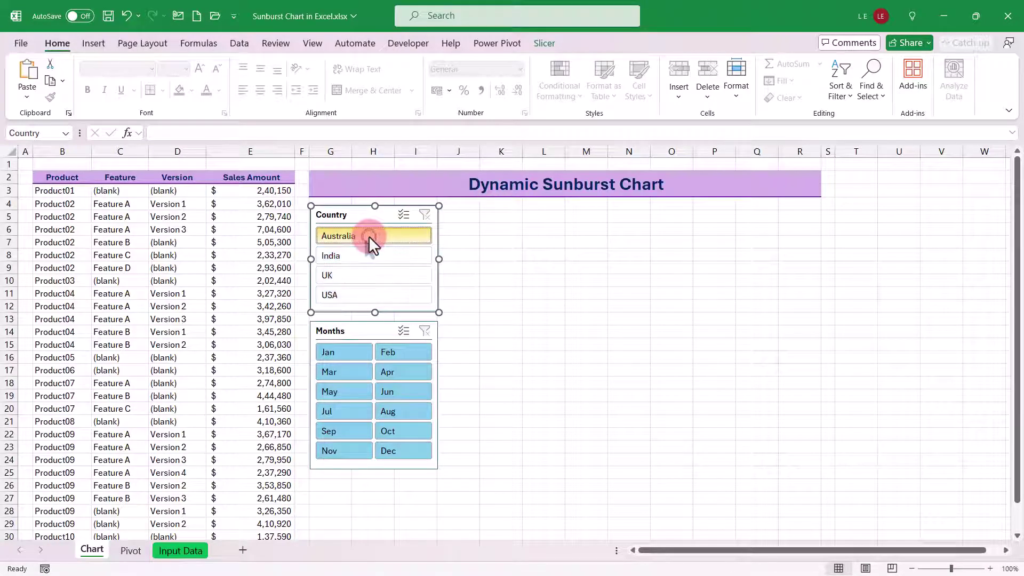
{"action": "left_click", "coordinate": [360, 258]}
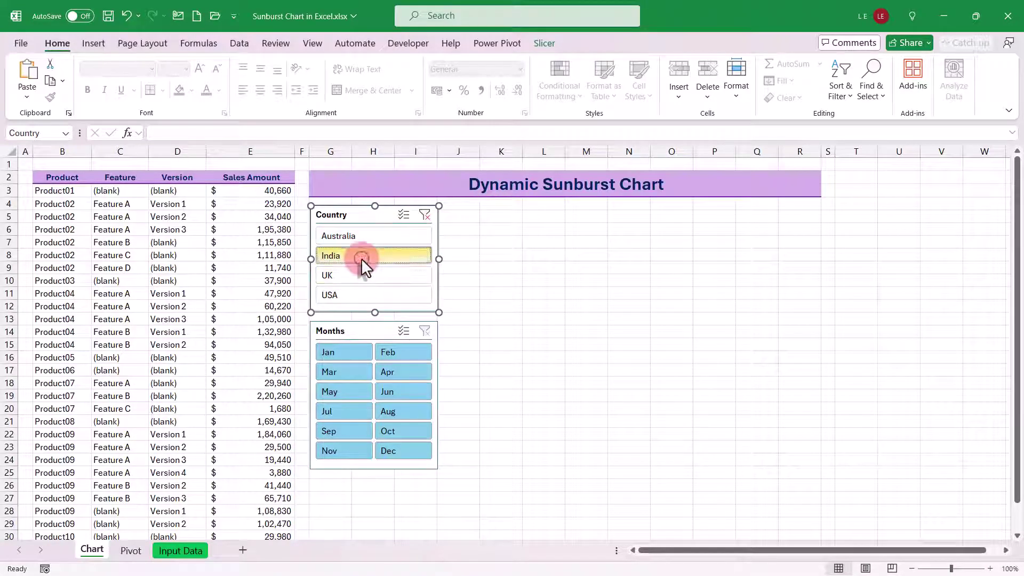
{"action": "left_click", "coordinate": [344, 351]}
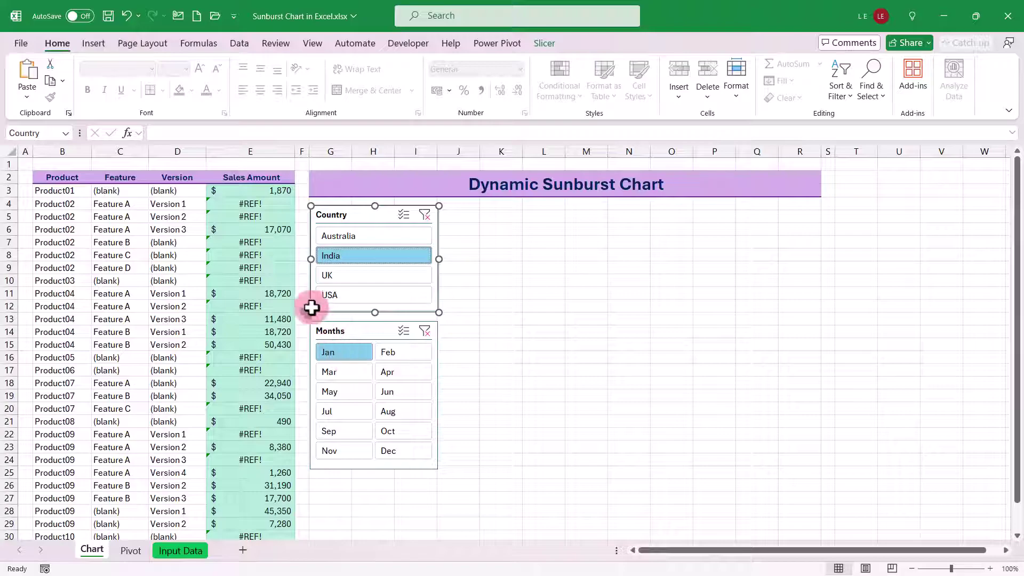
{"action": "left_click", "coordinate": [234, 194]}
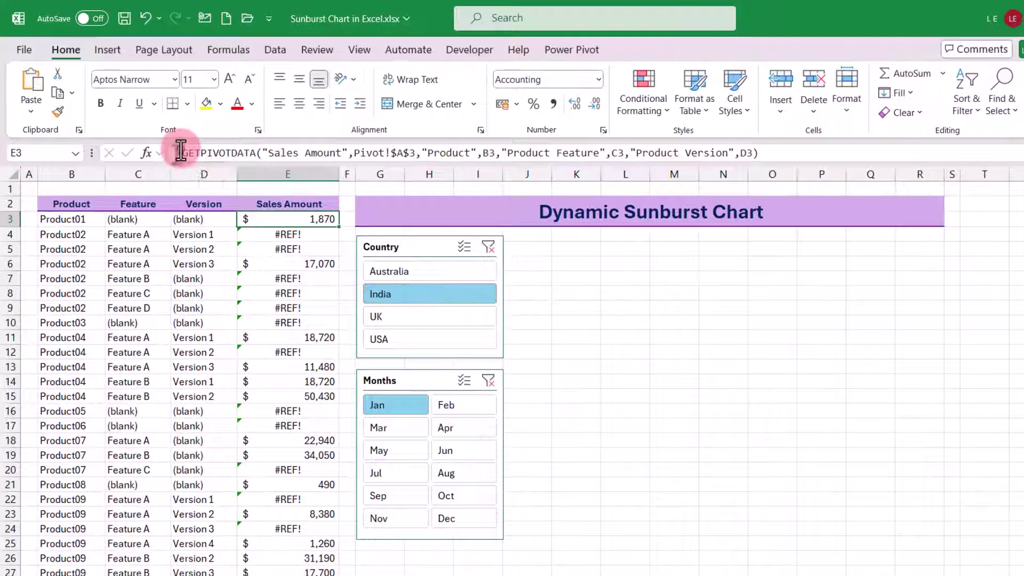
- Wrap E3's formula in IFERROR returning "", fill it down, and clear the Country and Months filters
{"action": "left_click", "coordinate": [181, 153]}
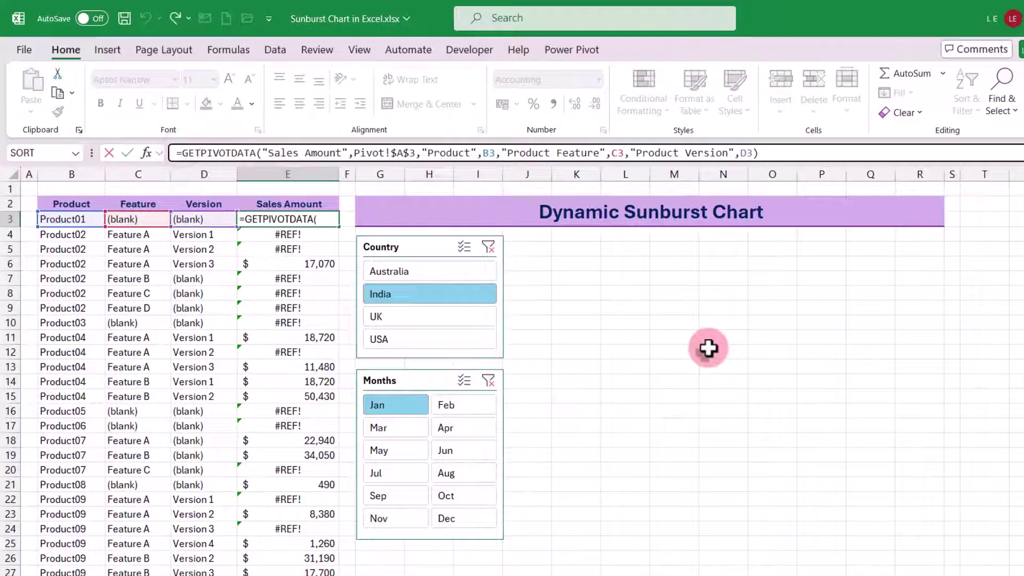
{"action": "type", "text": "ife"}
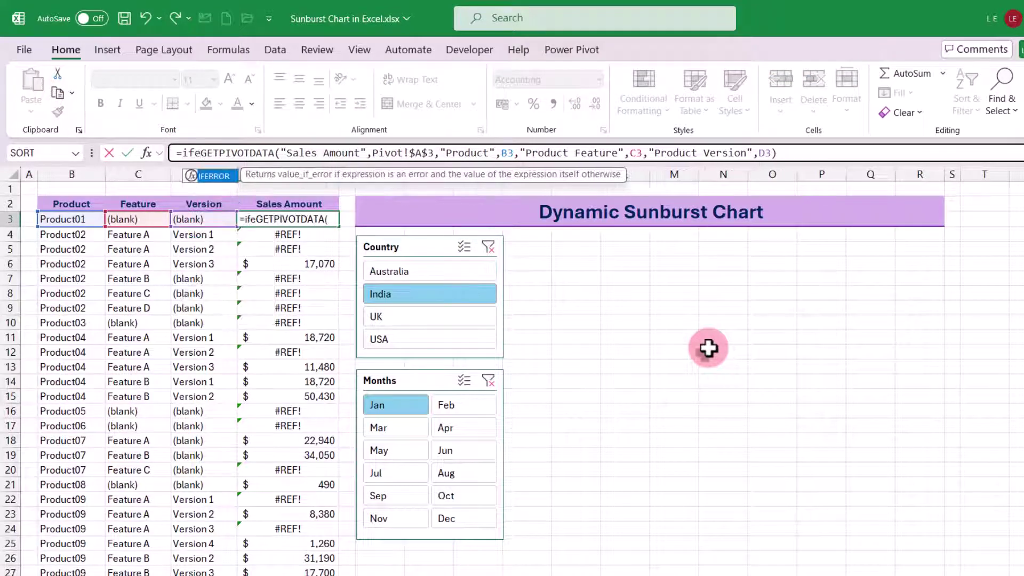
{"action": "key", "text": "Tab"}
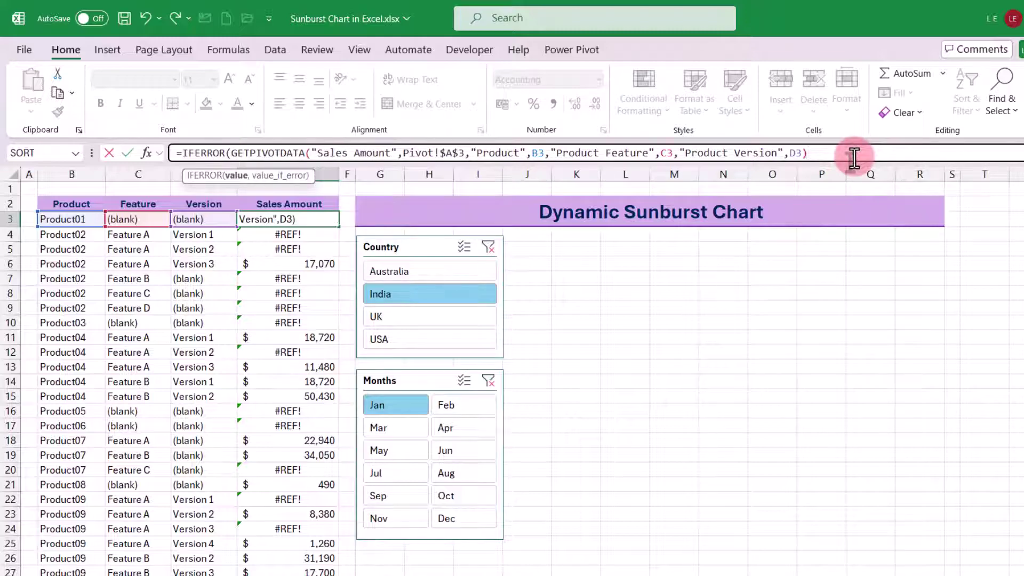
{"action": "type", "text": ","}
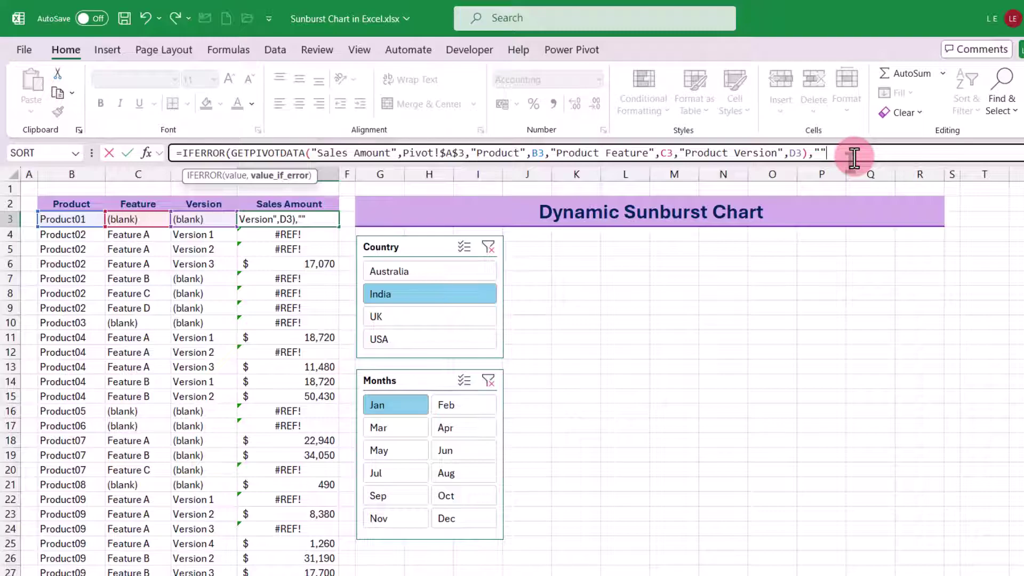
{"action": "type", "text": "\"\")"}
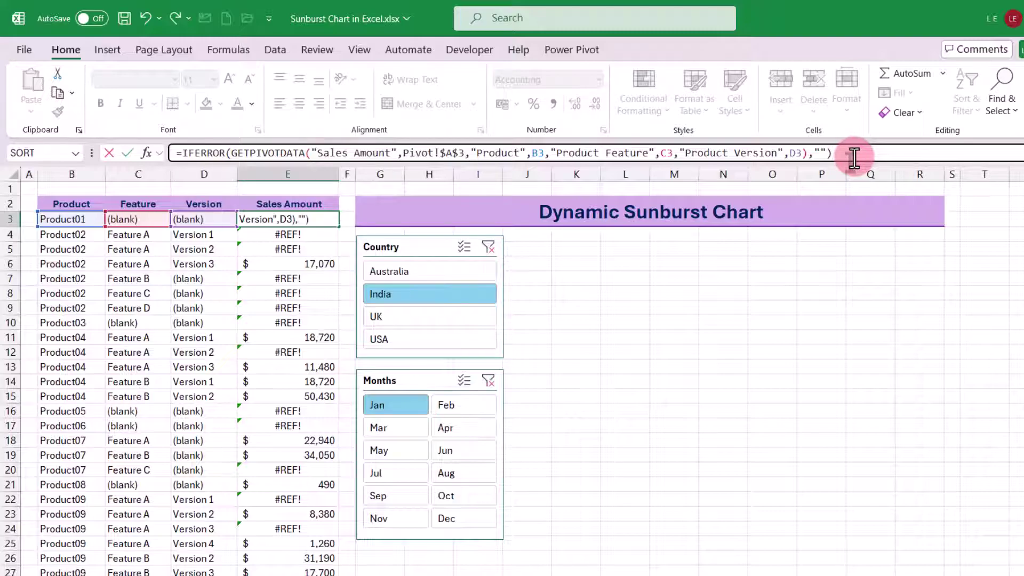
{"action": "key", "text": "Return"}
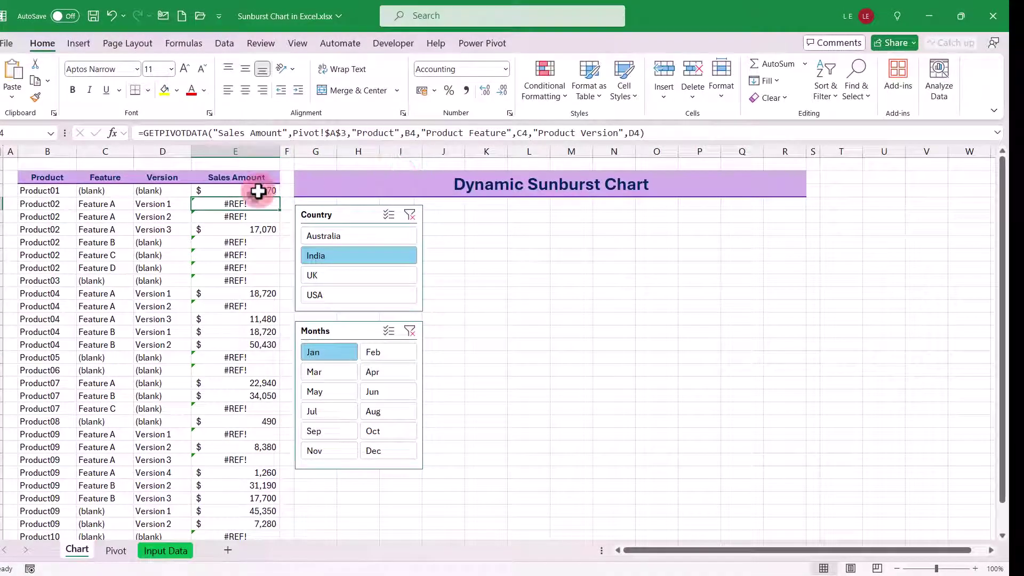
{"action": "left_click", "coordinate": [258, 191]}
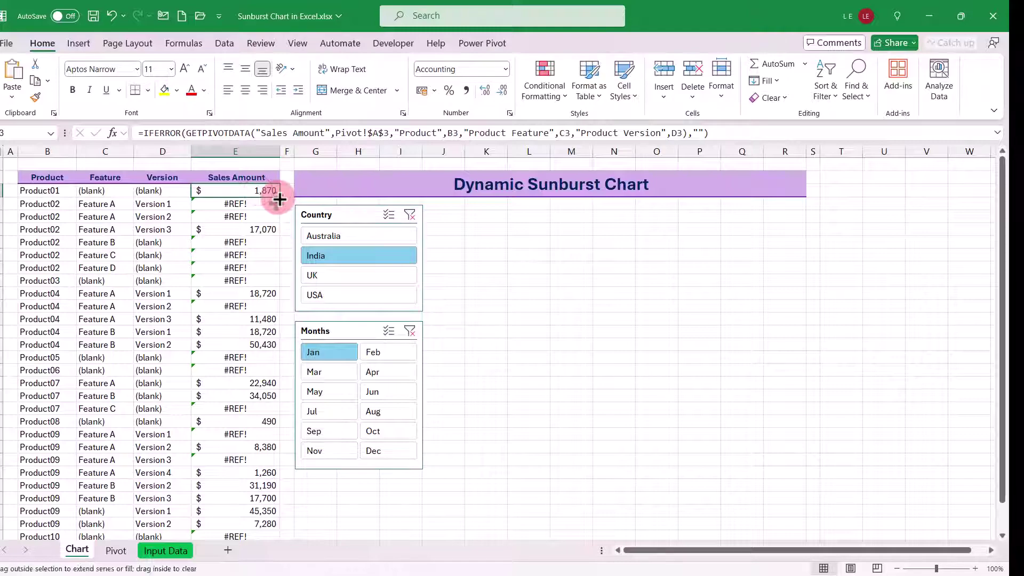
{"action": "double_click", "coordinate": [279, 199]}
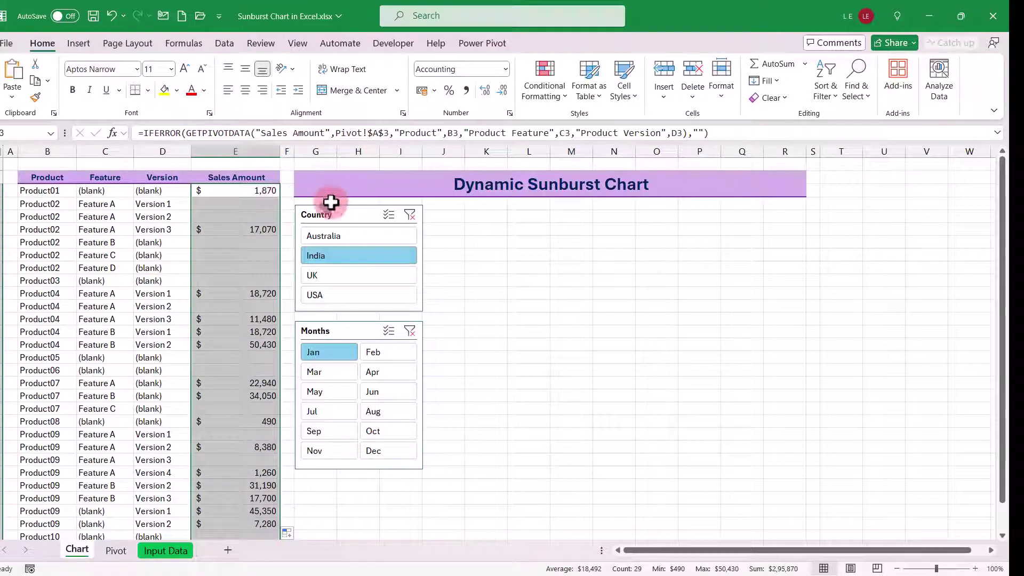
{"action": "left_click", "coordinate": [411, 214]}
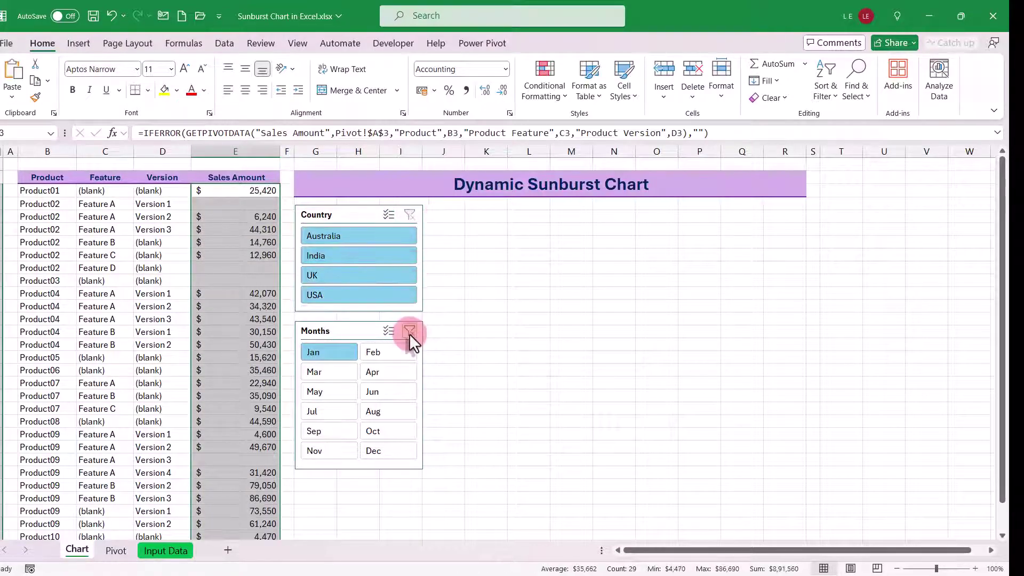
{"action": "left_click", "coordinate": [410, 331]}
- Select the Product, Feature, Version and Sales Amount table and insert a Sunburst chart
{"action": "left_click", "coordinate": [155, 243]}
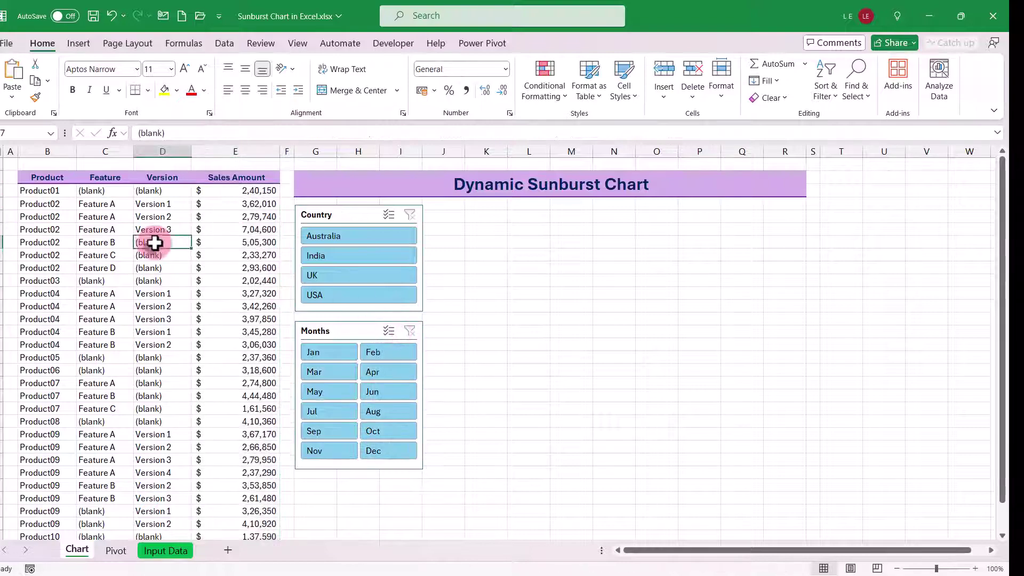
{"action": "left_click", "coordinate": [42, 176]}
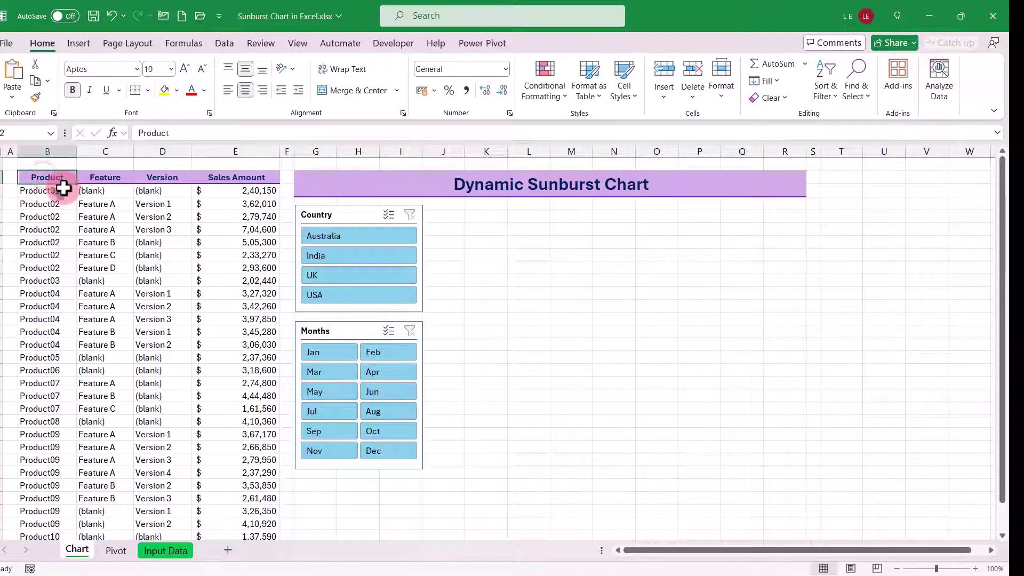
{"action": "key", "text": "ctrl+a"}
{"action": "scroll", "coordinate": [63, 188], "scroll_direction": "down", "scroll_amount": 1}
{"action": "scroll", "coordinate": [63, 187], "scroll_direction": "down", "scroll_amount": 1}
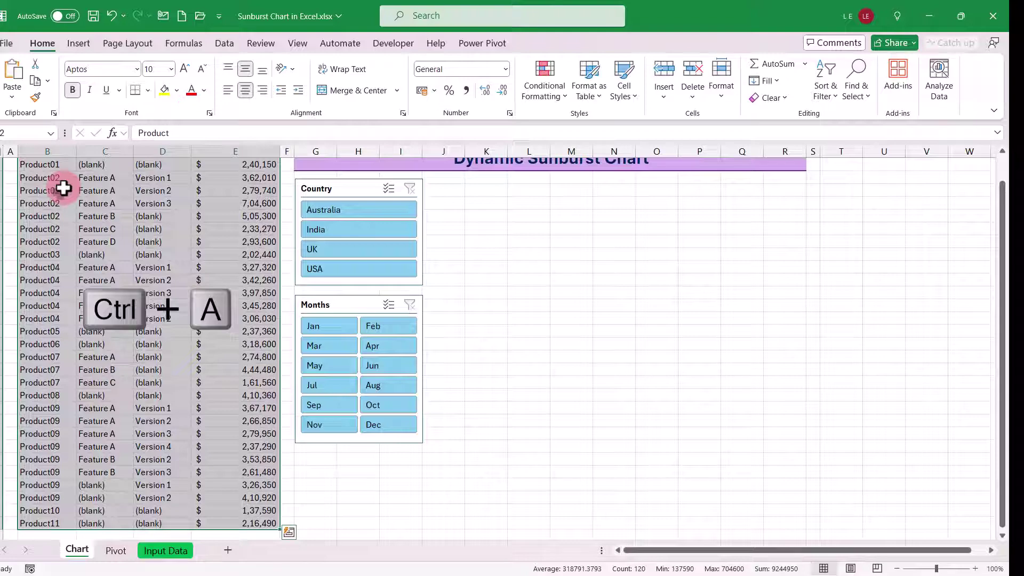
{"action": "scroll", "coordinate": [63, 188], "scroll_direction": "up", "scroll_amount": 2}
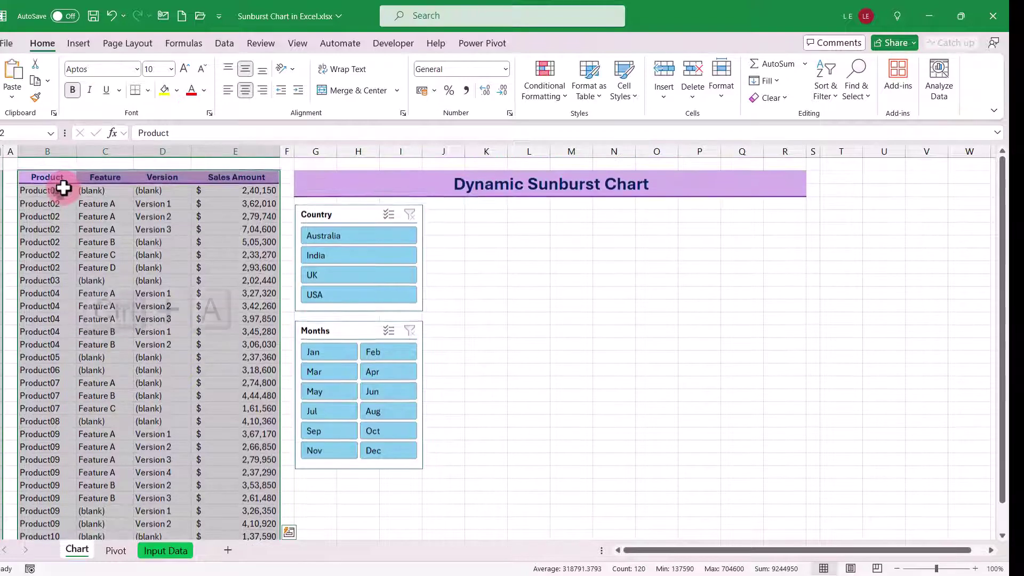
{"action": "left_click", "coordinate": [78, 43]}
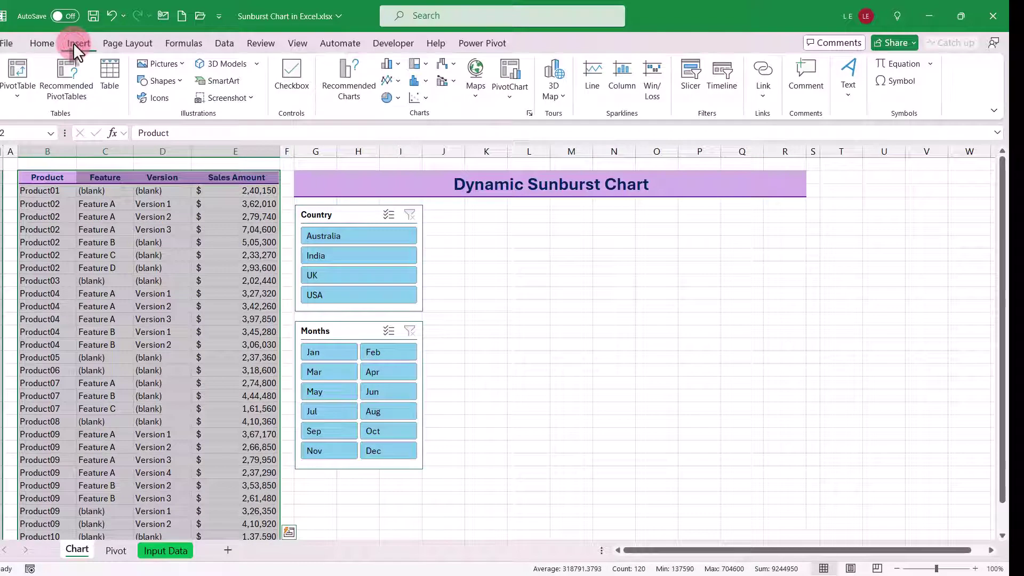
{"action": "left_click", "coordinate": [352, 88]}
{"action": "left_click", "coordinate": [384, 120]}
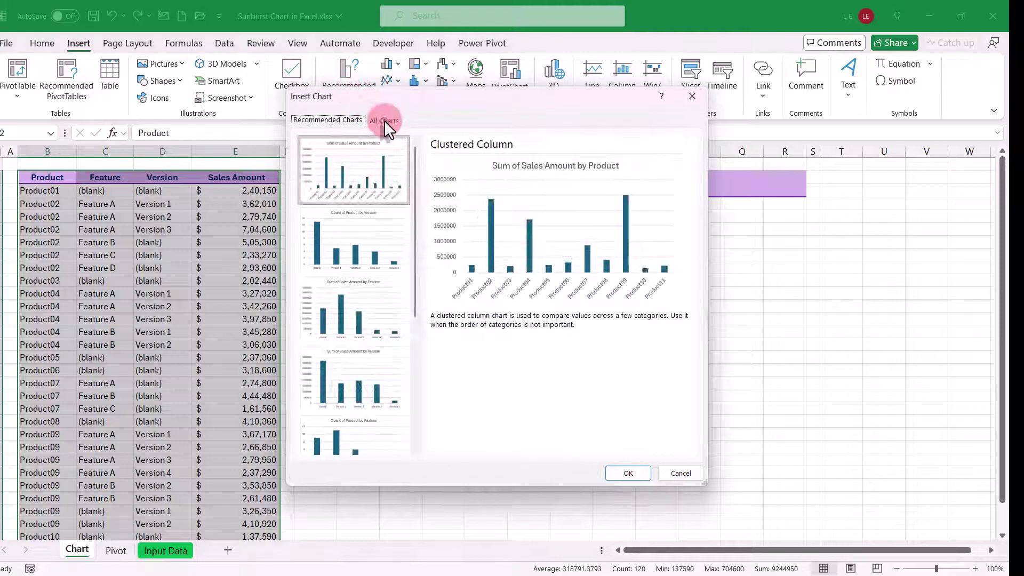
{"action": "left_click", "coordinate": [371, 174]}
{"action": "left_click", "coordinate": [331, 337]}
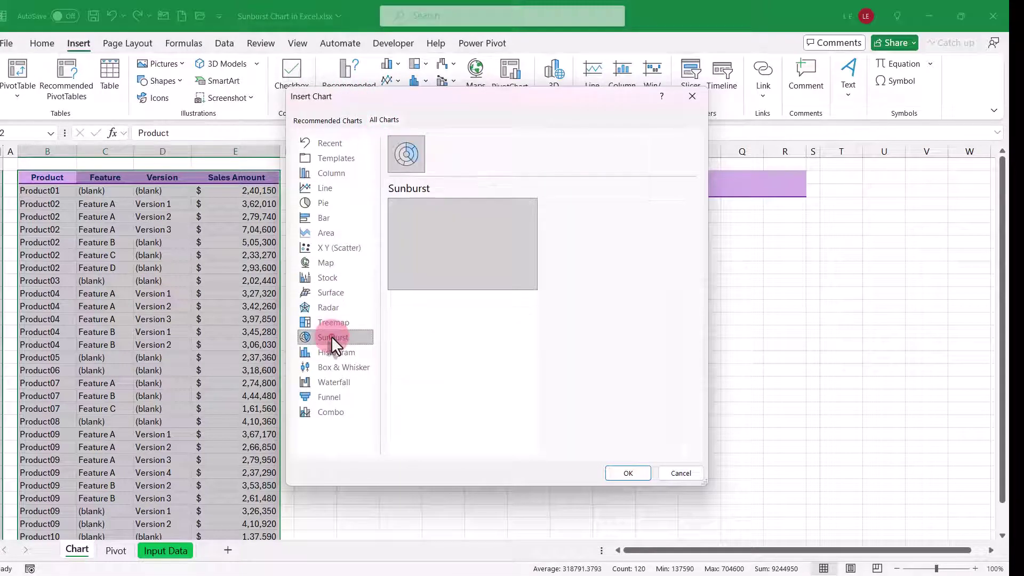
{"action": "left_click", "coordinate": [641, 474]}
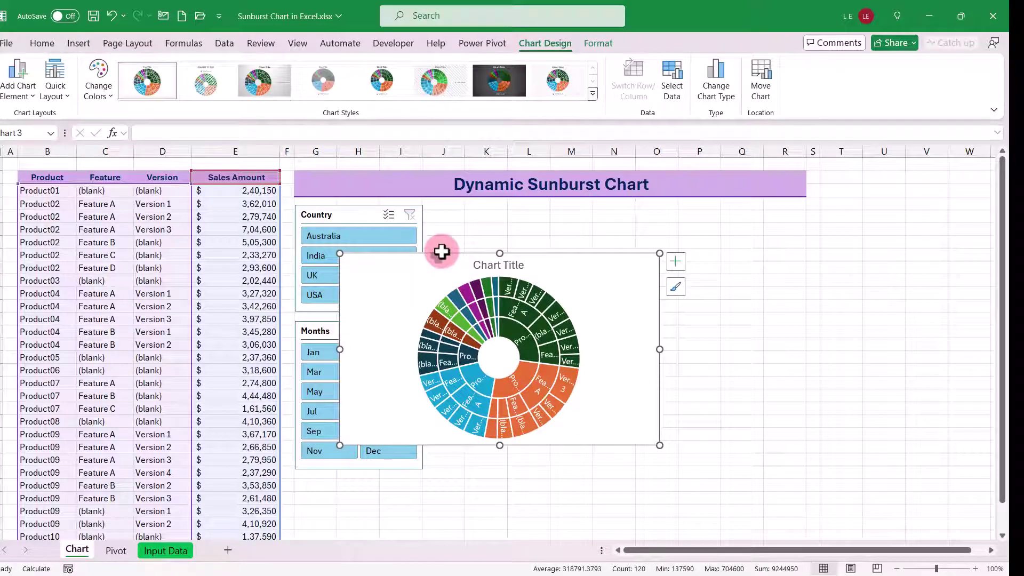
- Move the sunburst beside the slicers, enlarge it, and select the Feature and Version headers
{"action": "left_click_drag", "start_coordinate": [441, 251], "coordinate": [533, 201]}
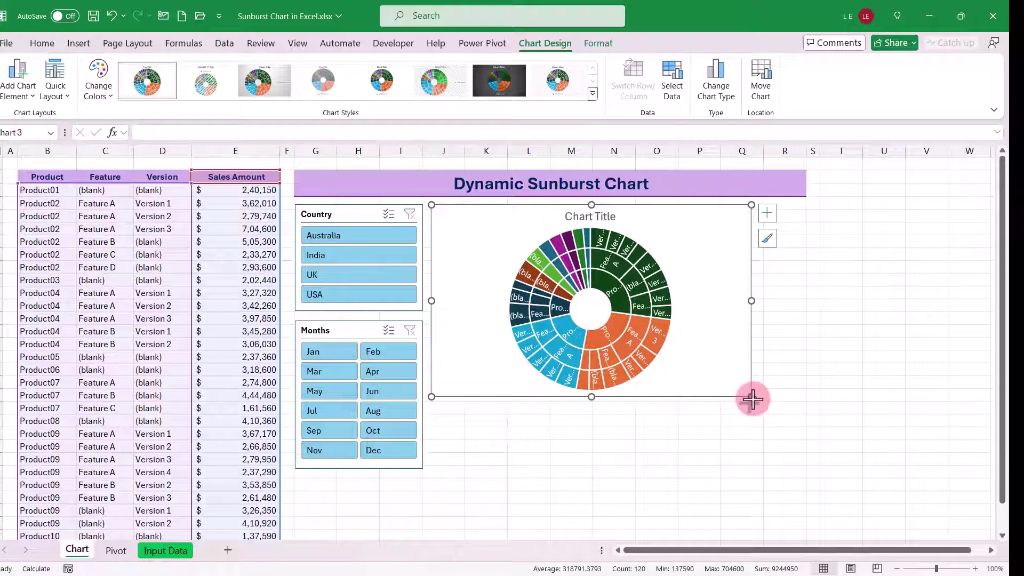
{"action": "left_click_drag", "start_coordinate": [752, 399], "coordinate": [806, 526]}
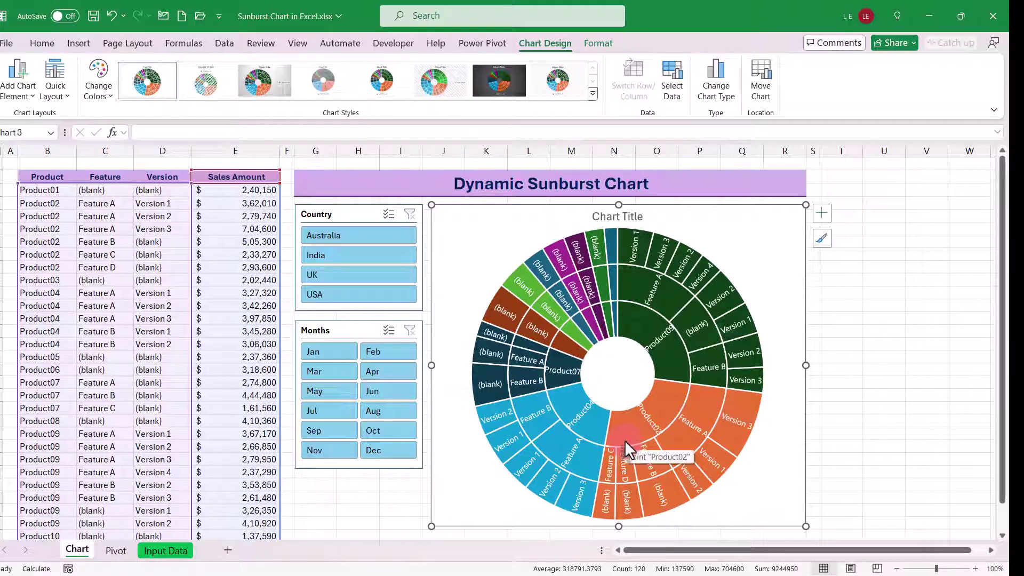
{"action": "left_click", "coordinate": [625, 506]}
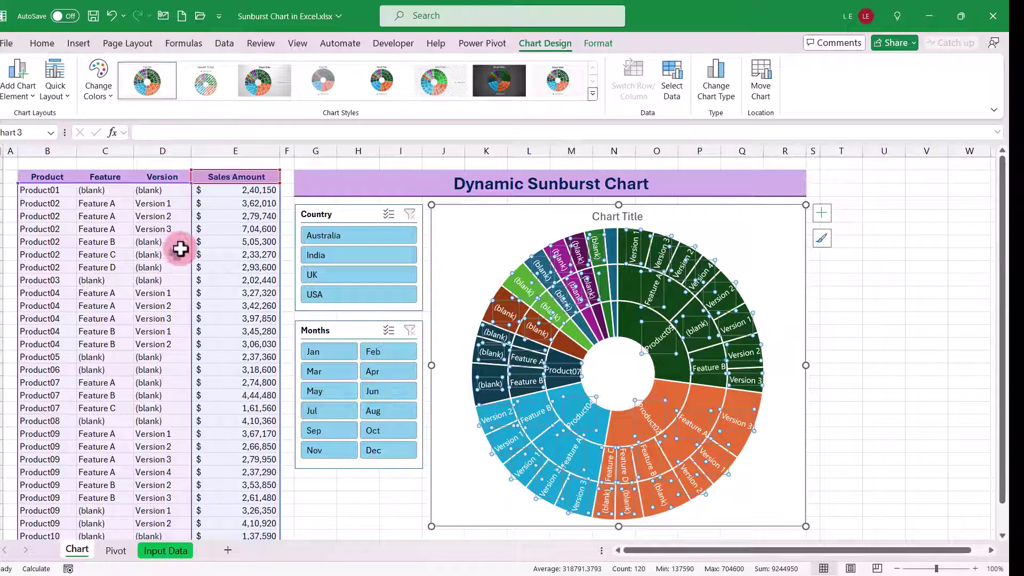
{"action": "left_click", "coordinate": [152, 232]}
{"action": "left_click_drag", "start_coordinate": [105, 189], "coordinate": [152, 201]}
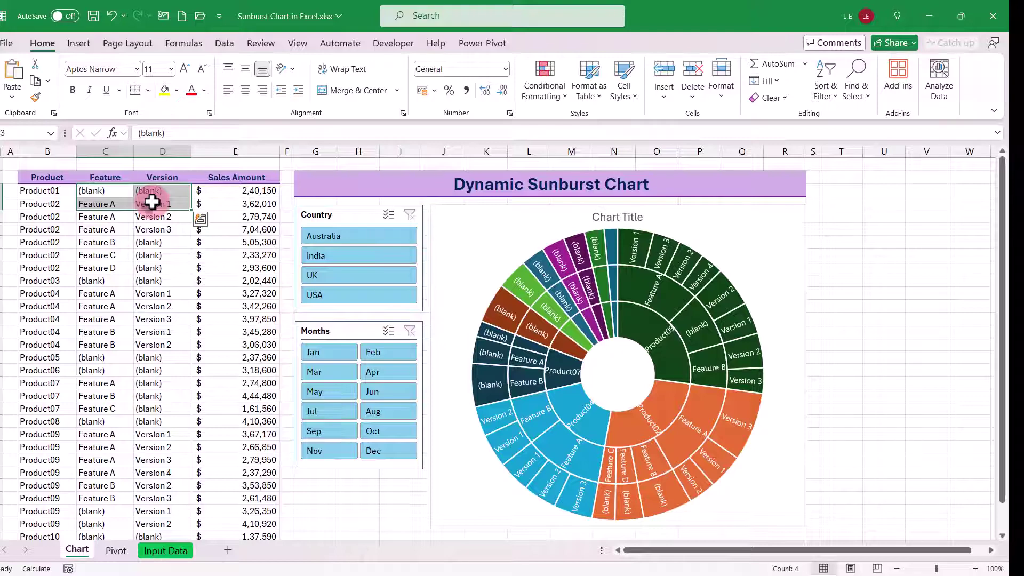
- Replace all 22 '(blank)' entries in the Feature and Version columns with nothing
{"action": "key", "text": "ctrl+shift+Down"}
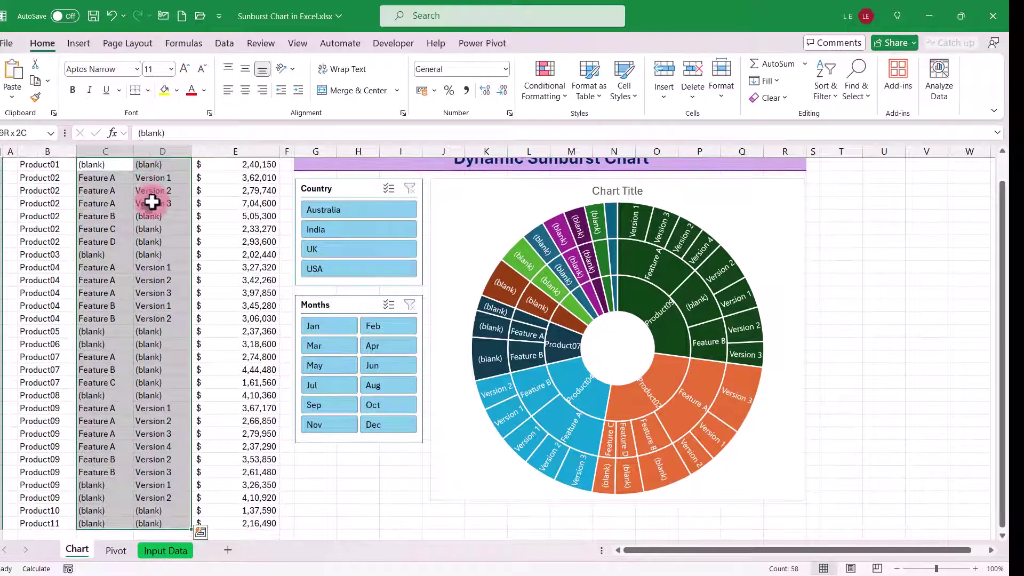
{"action": "key", "text": "ctrl+h"}
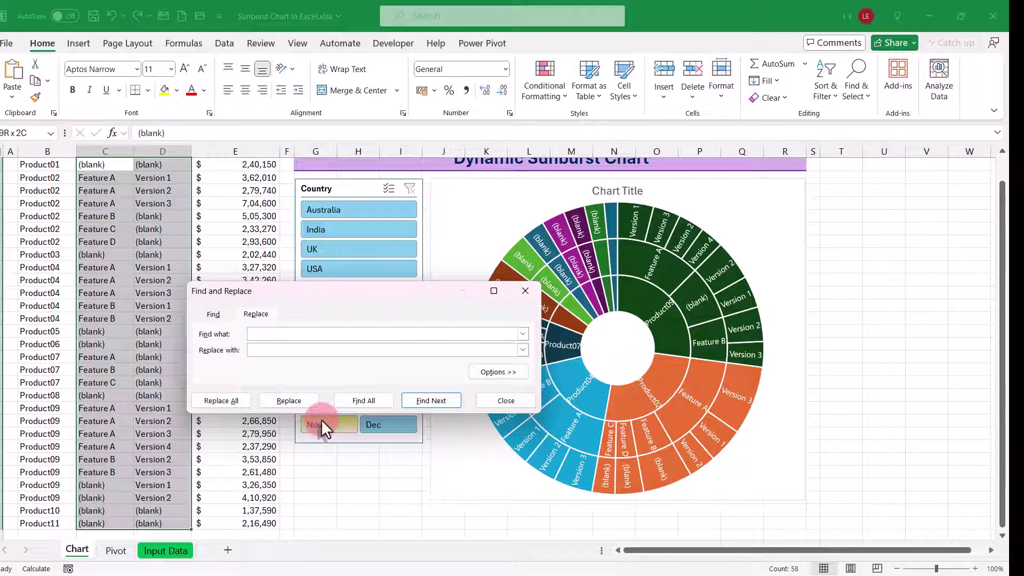
{"action": "type", "text": "(blank)"}
{"action": "left_click", "coordinate": [233, 398]}
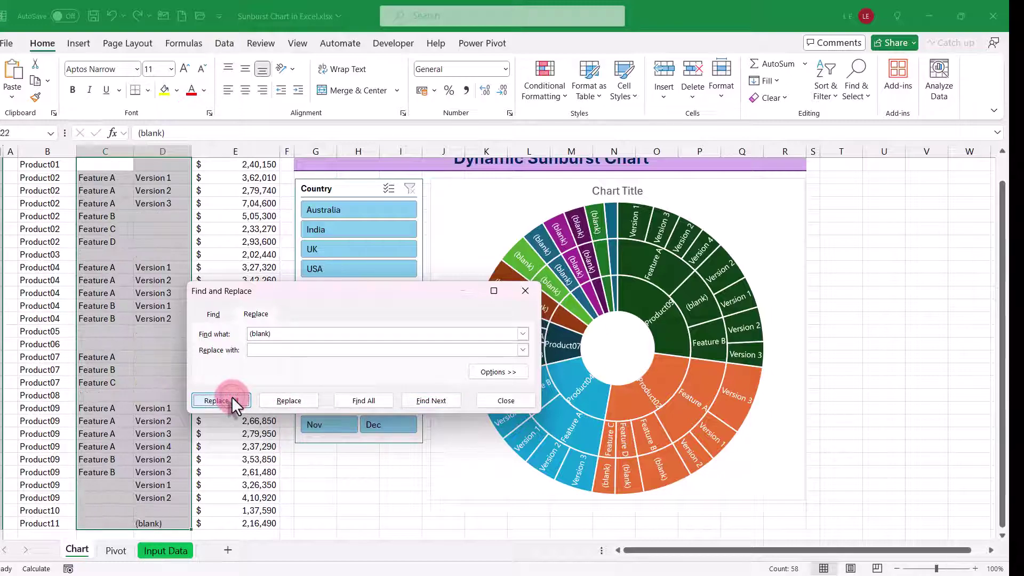
{"action": "left_click", "coordinate": [447, 384]}
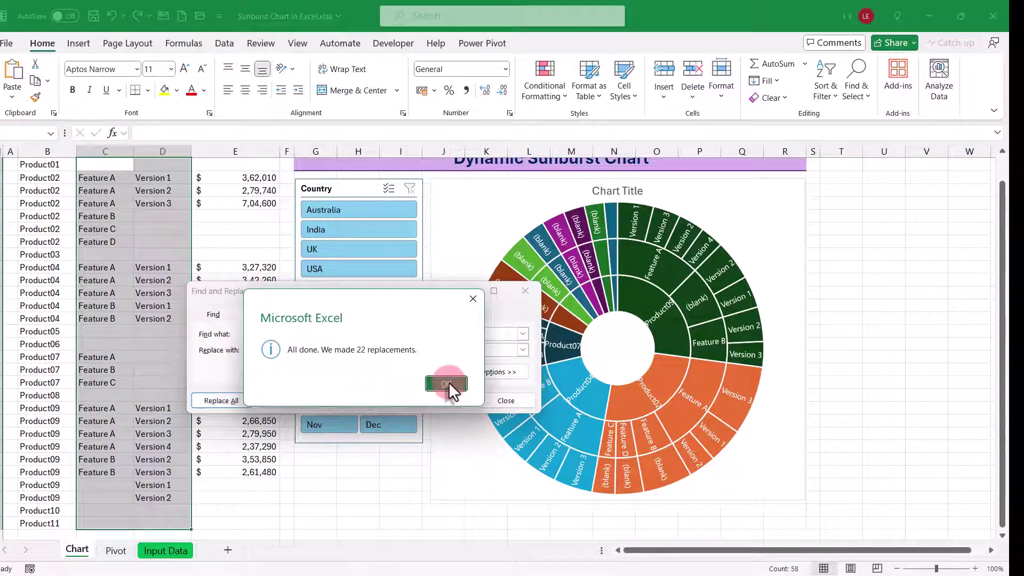
{"action": "left_click", "coordinate": [526, 291]}
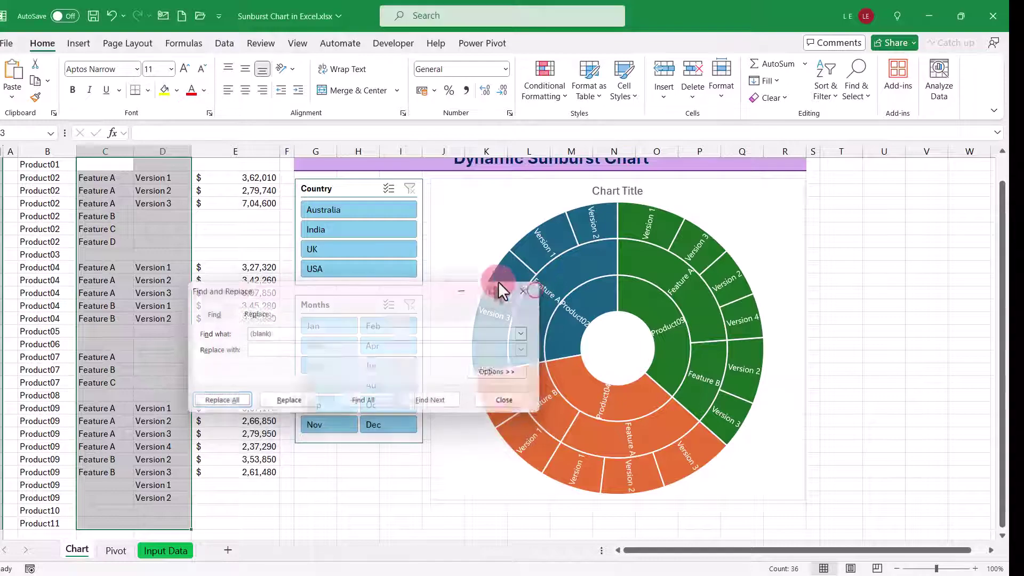
{"action": "scroll", "coordinate": [261, 224], "scroll_direction": "up", "scroll_amount": 1}
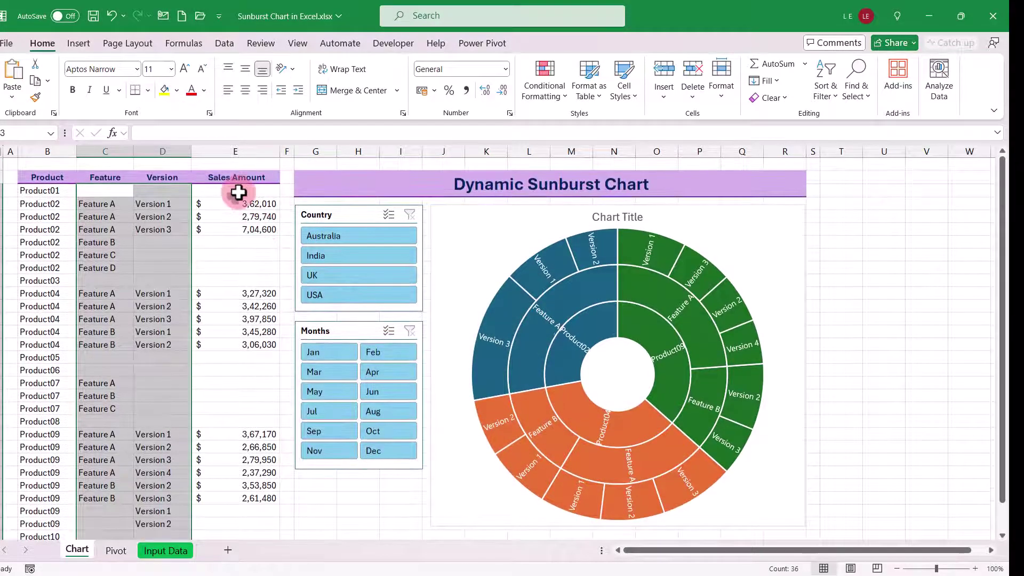
- In E3's formula, wrap the Feature reference as IF(C3="","(blank)",C3)
{"action": "left_click", "coordinate": [238, 191]}
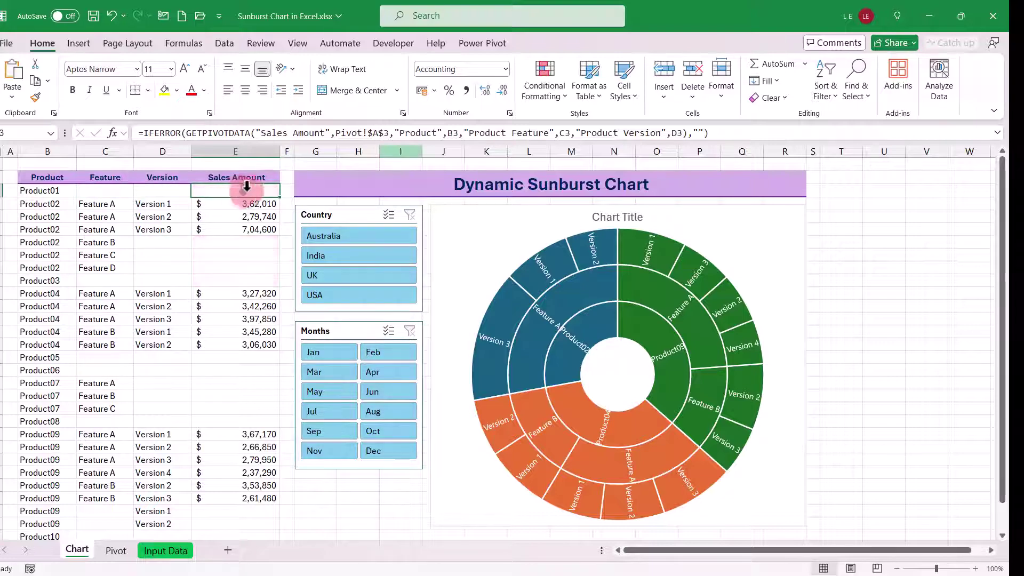
{"action": "left_click", "coordinate": [560, 135]}
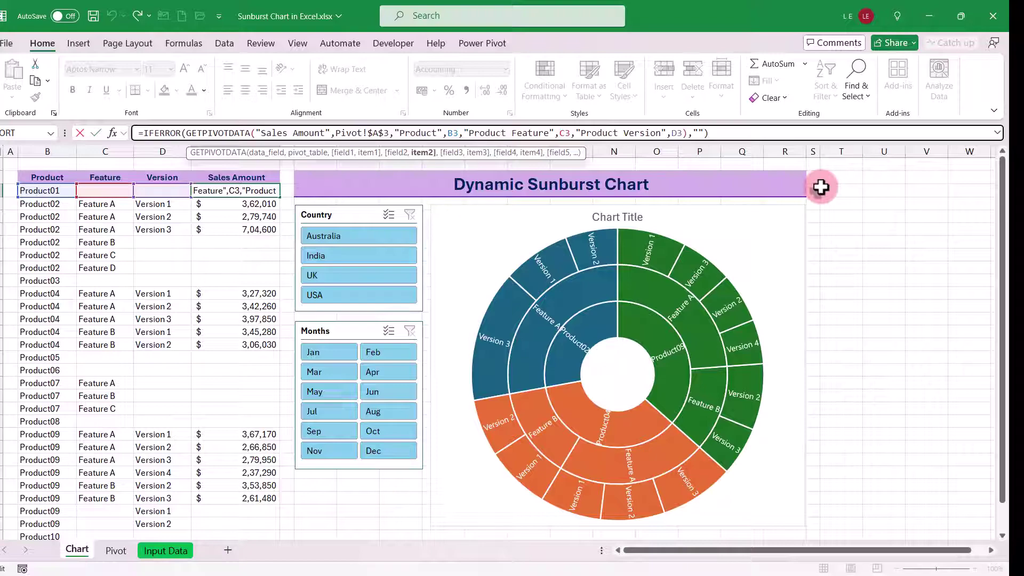
{"action": "type", "text": "if"}
{"action": "key", "text": "Tab"}
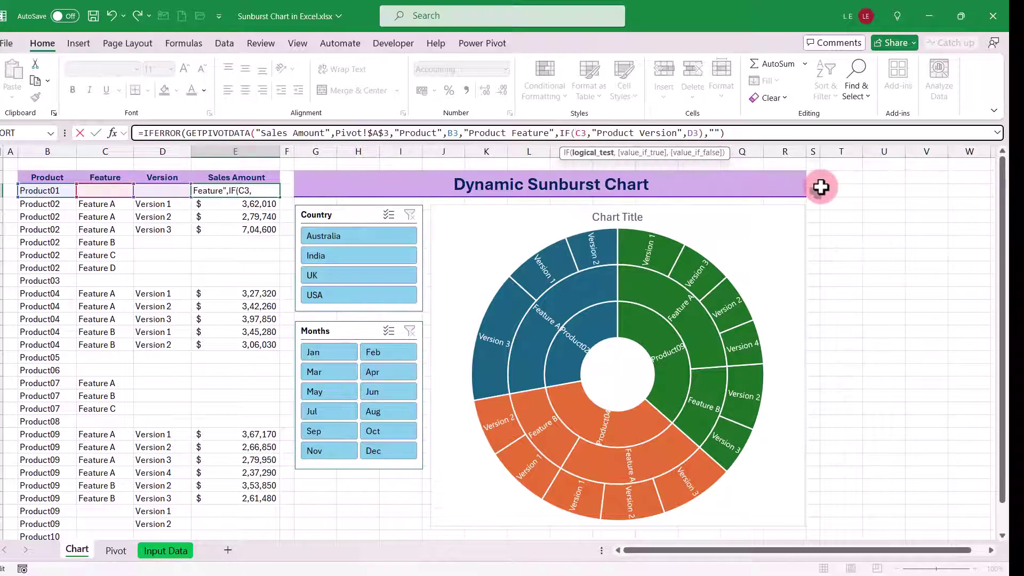
{"action": "type", "text": "=\"\","}
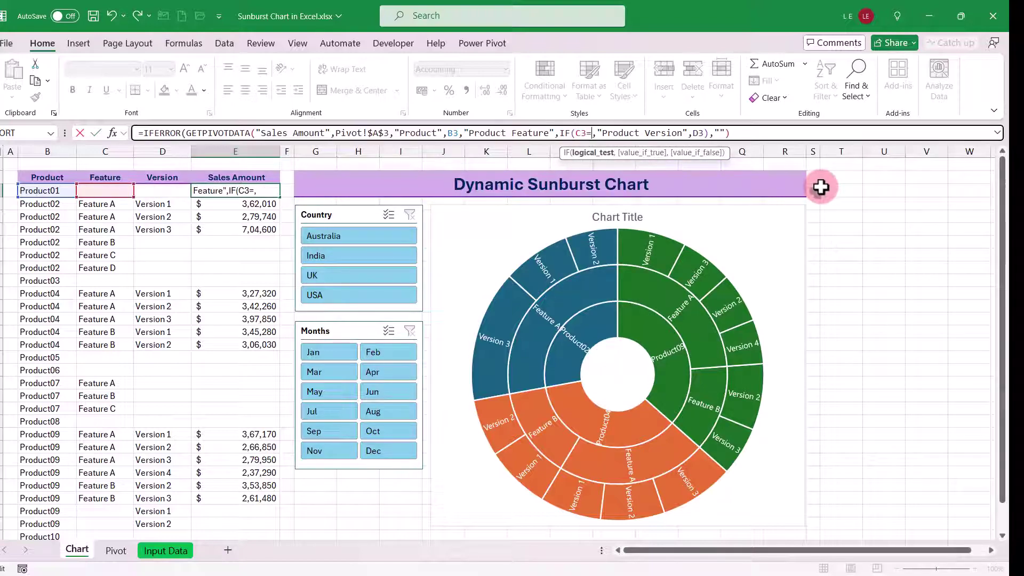
{"action": "type", "text": "\"(blan"}
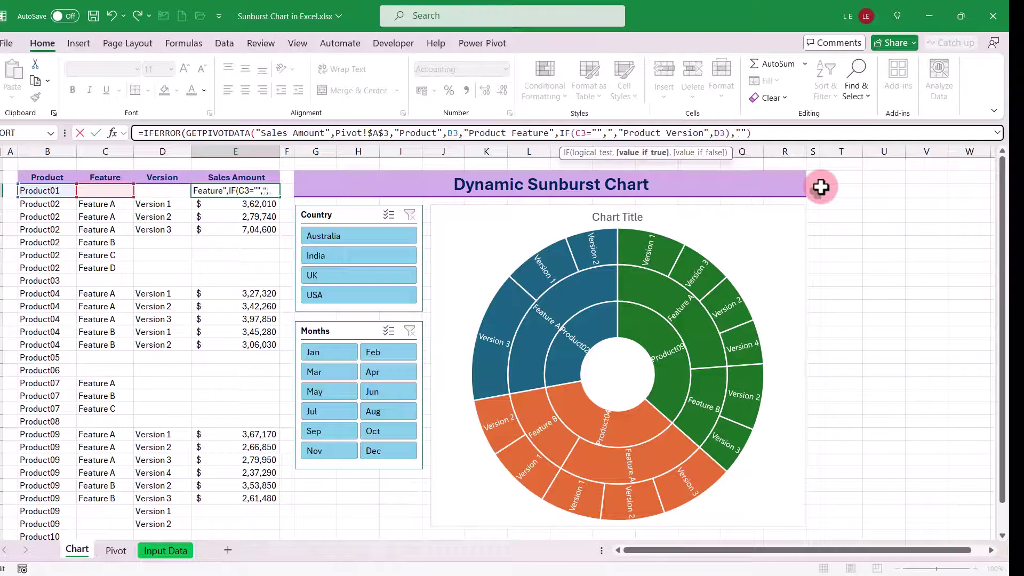
{"action": "type", "text": "k"}
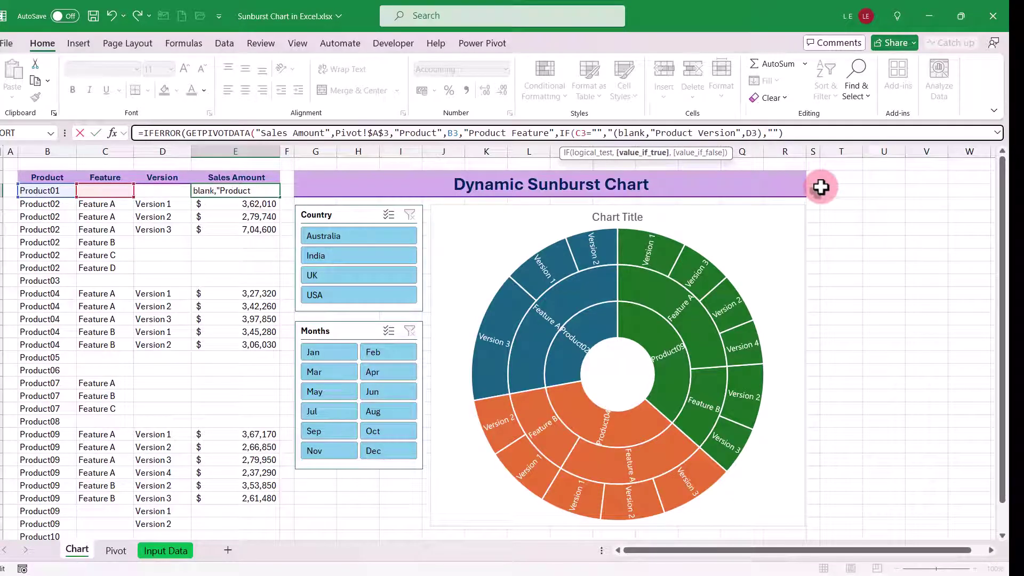
{"action": "type", "text": ")"}
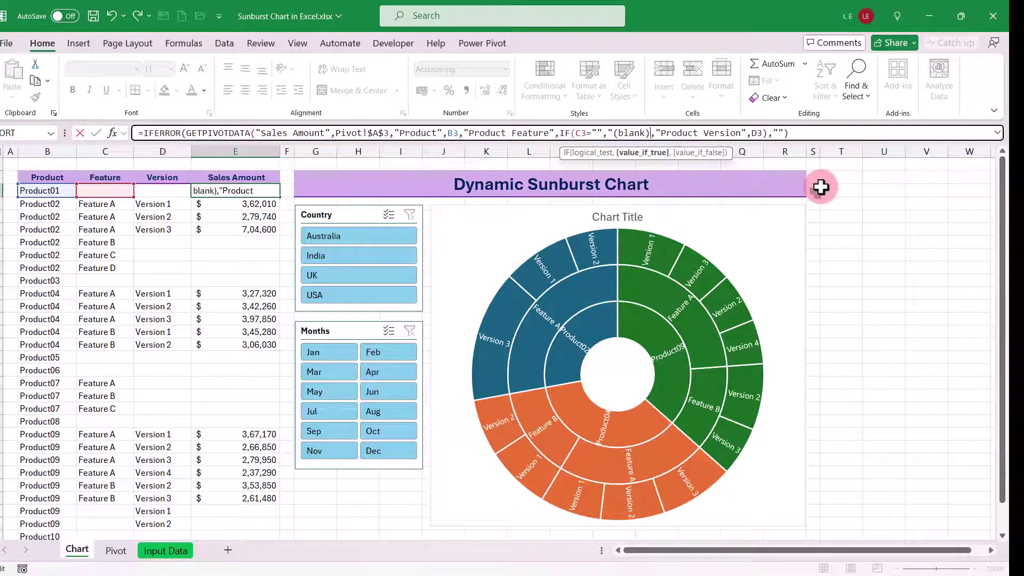
{"action": "type", "text": "\","}
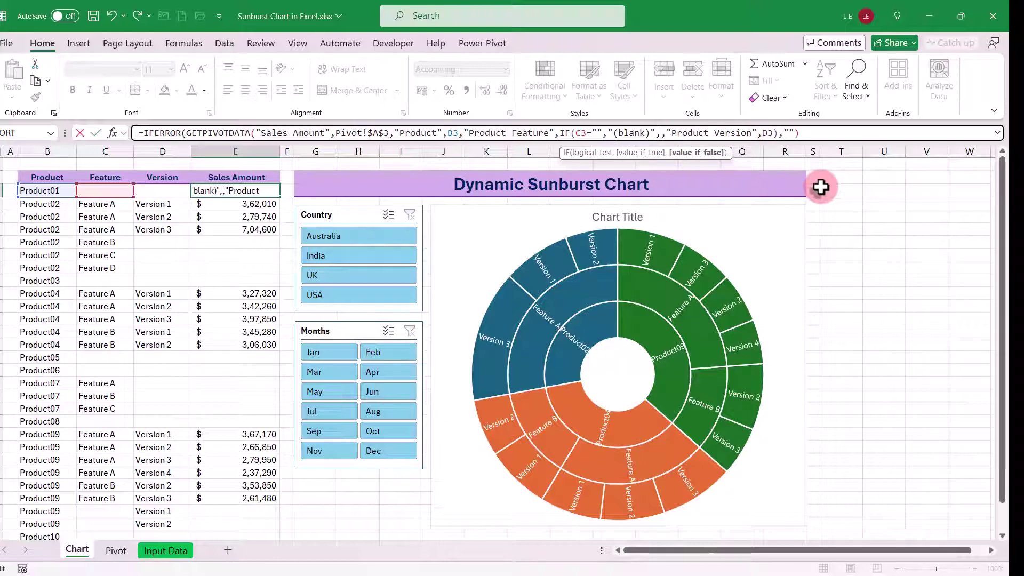
{"action": "type", "text": "C3"}
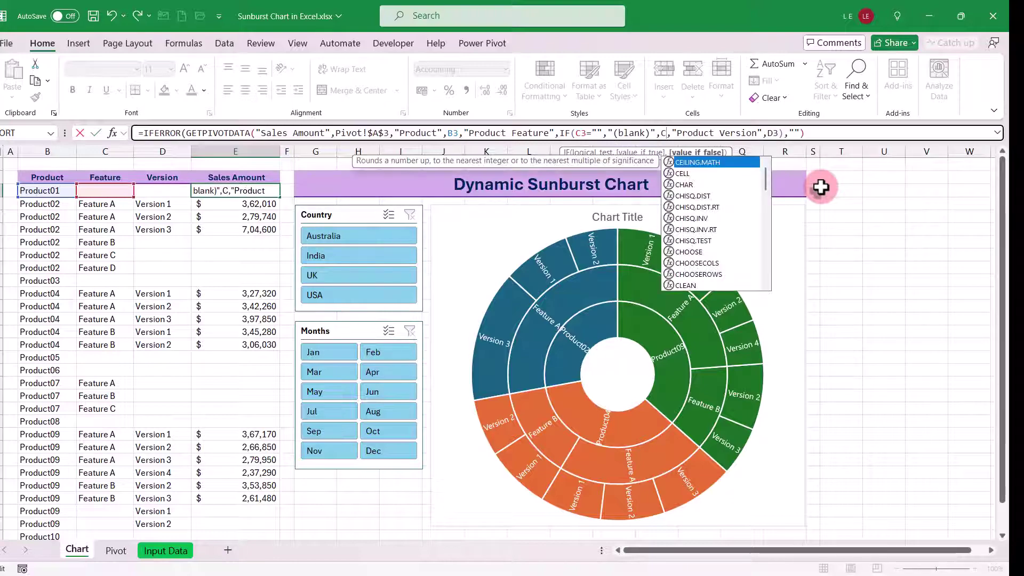
{"action": "type", "text": ")"}
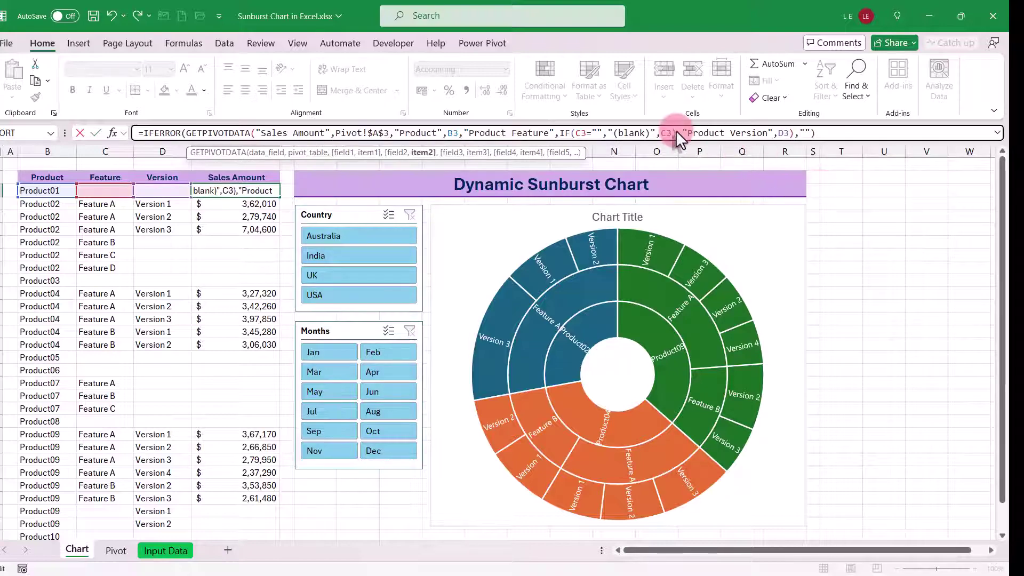
- Apply the same IF test to the Version argument using D3 in both test and fallback
{"action": "left_click_drag", "start_coordinate": [677, 132], "coordinate": [561, 137]}
{"action": "key", "text": "ctrl+c"}
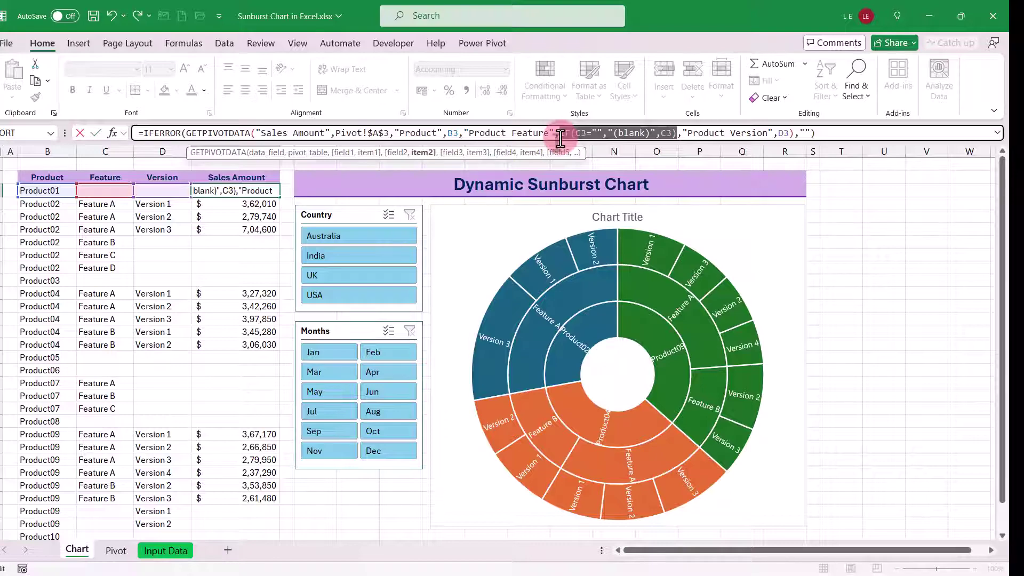
{"action": "left_click_drag", "start_coordinate": [790, 133], "coordinate": [781, 135]}
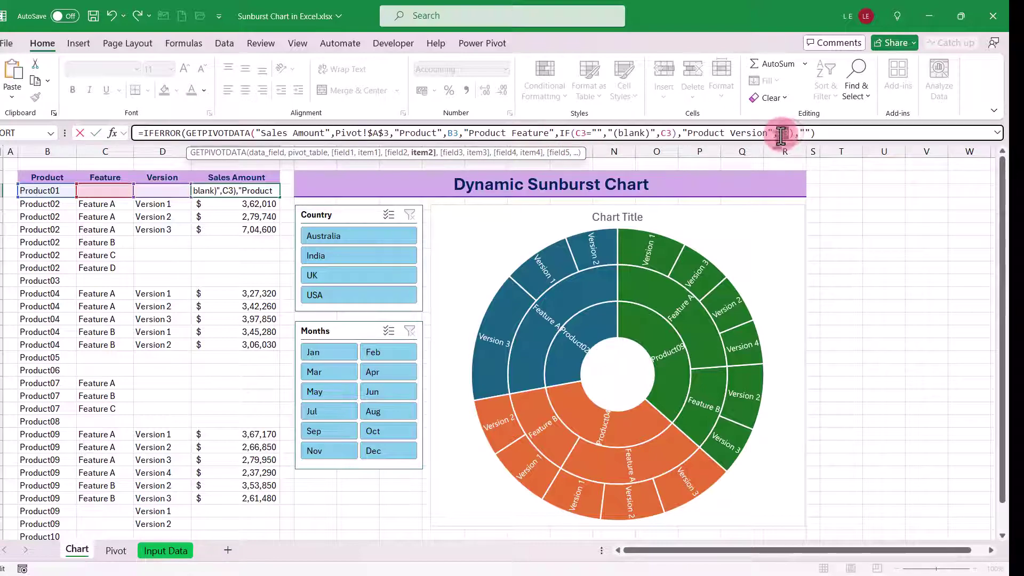
{"action": "key", "text": "ctrl+v"}
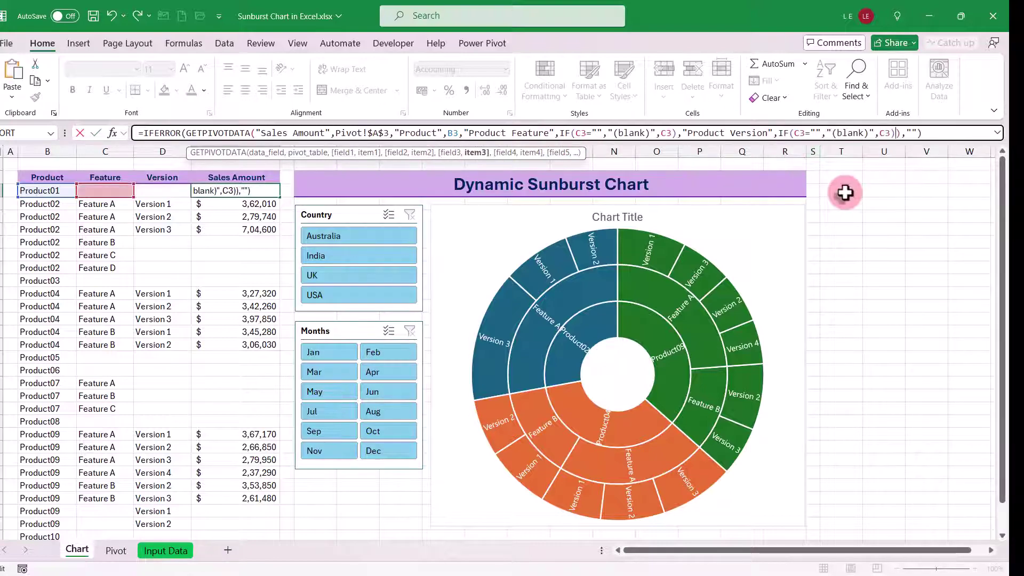
{"action": "left_click", "coordinate": [800, 133]}
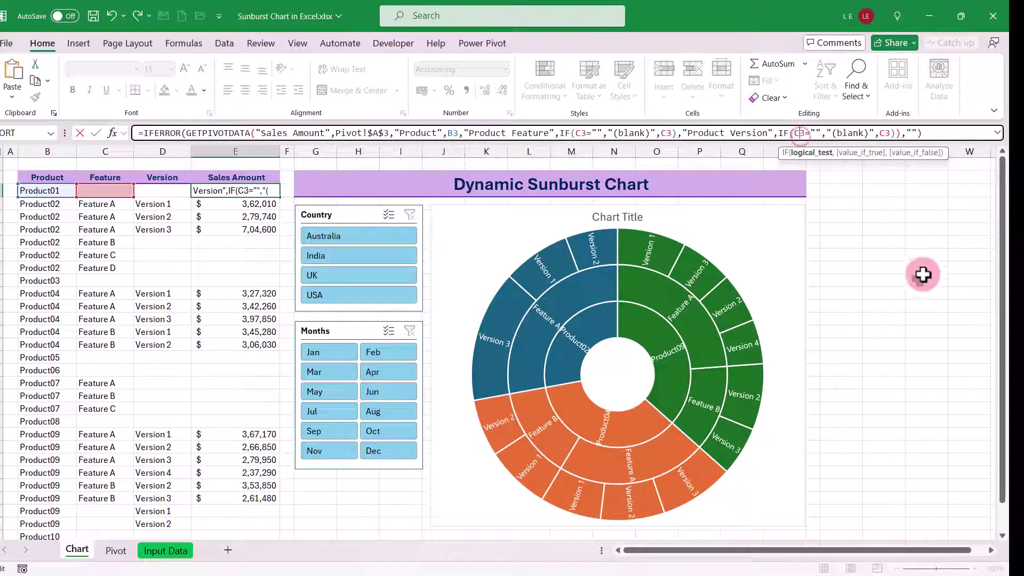
{"action": "key", "text": "BackSpace"}
{"action": "type", "text": "D"}
{"action": "key", "text": "Right"}
{"action": "key", "text": "Right"}
{"action": "key", "text": "Right"}
{"action": "key", "text": "Right"}
{"action": "key", "text": "Right"}
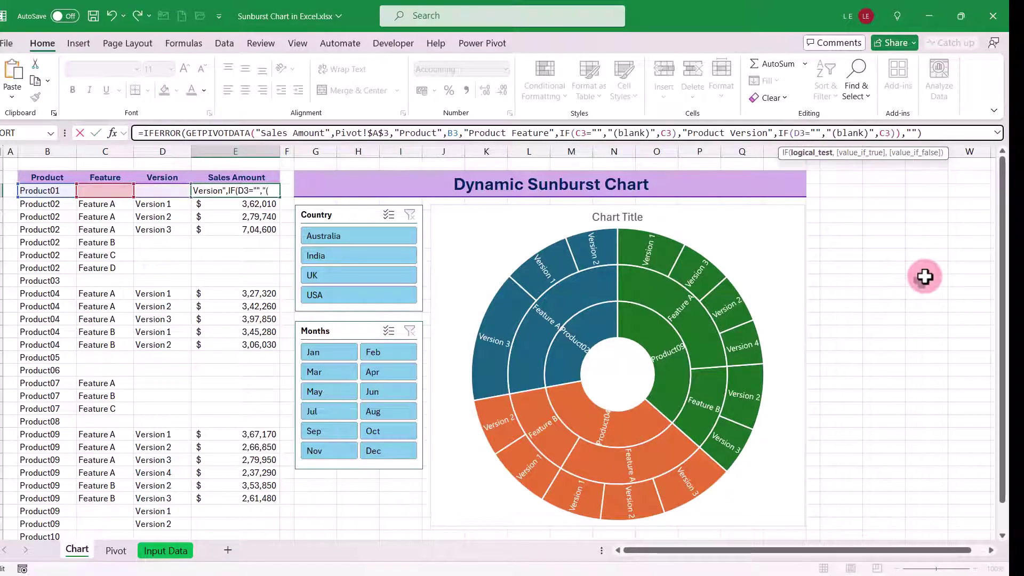
{"action": "key", "text": "Right"}
{"action": "key", "text": "Right"}
{"action": "key", "text": "Right"}
{"action": "key", "text": "Right"}
{"action": "key", "text": "Right"}
{"action": "key", "text": "Right"}
{"action": "key", "text": "Right"}
{"action": "key", "text": "Right"}
{"action": "key", "text": "Right"}
{"action": "key", "text": "Right"}
{"action": "key", "text": "Right"}
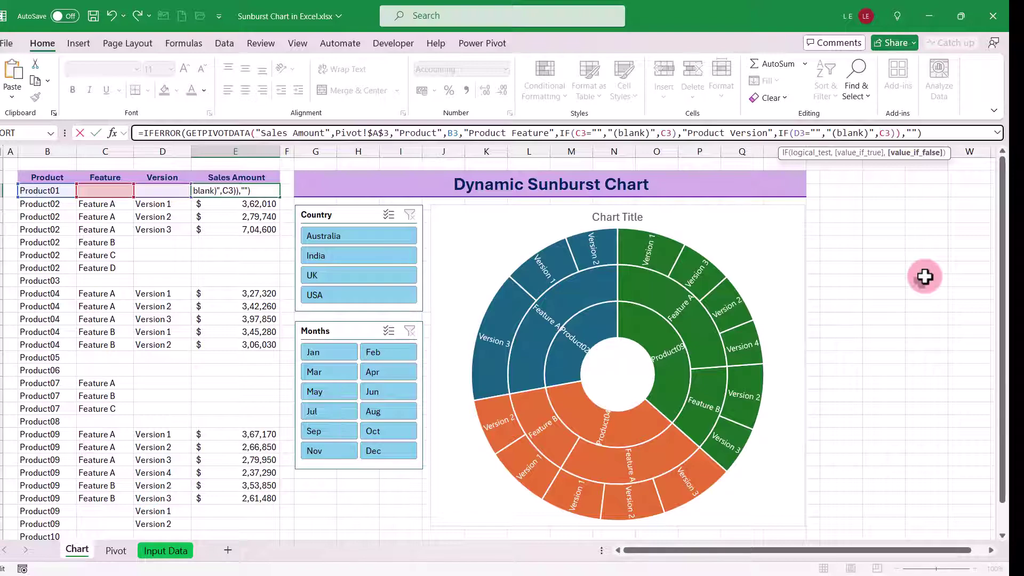
{"action": "key", "text": "BackSpace"}
{"action": "type", "text": "D"}
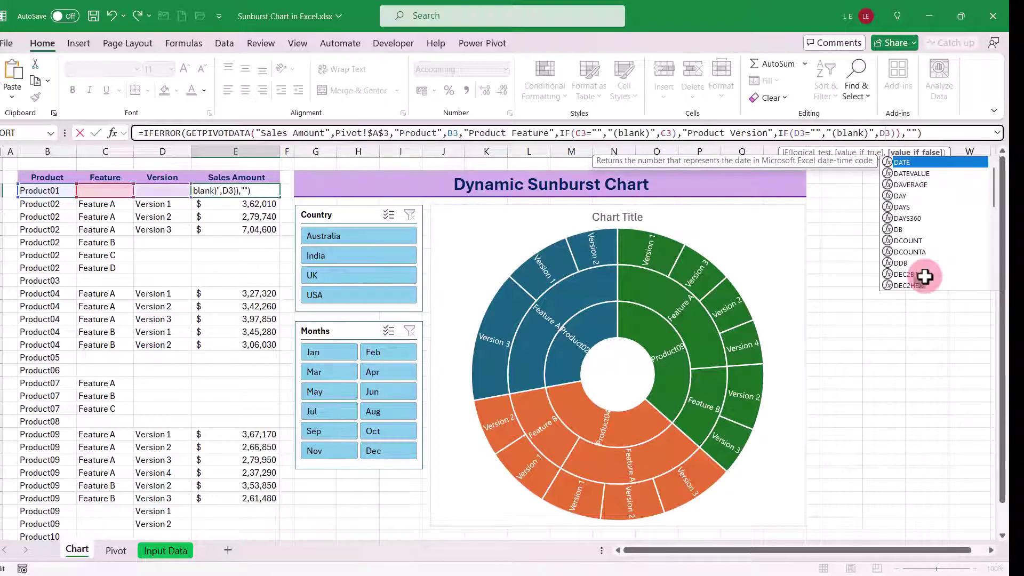
{"action": "key", "text": "Return"}
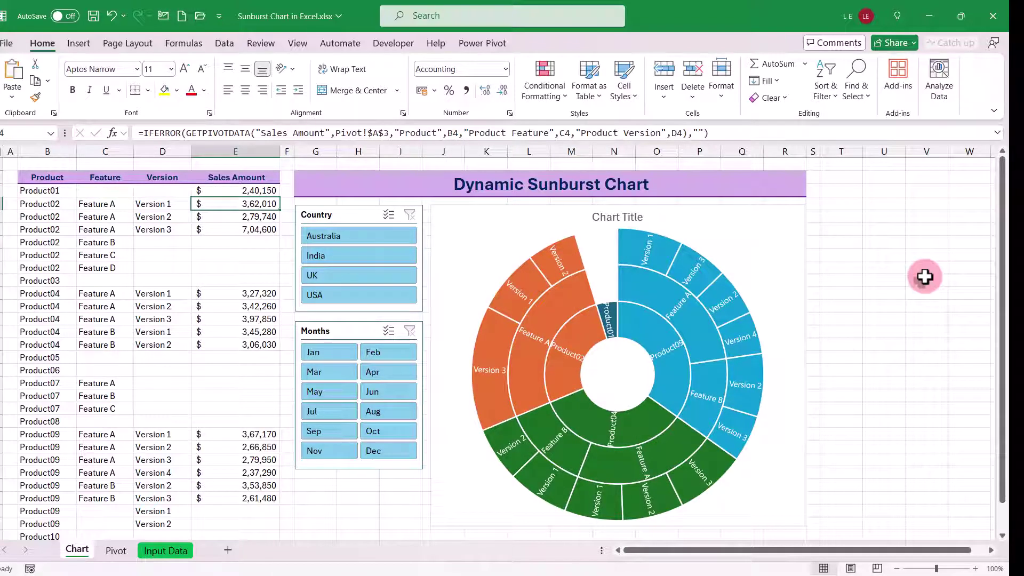
- Fill E3's formula down to E31, then test the Country slicer with India and USA
{"action": "left_click", "coordinate": [256, 190]}
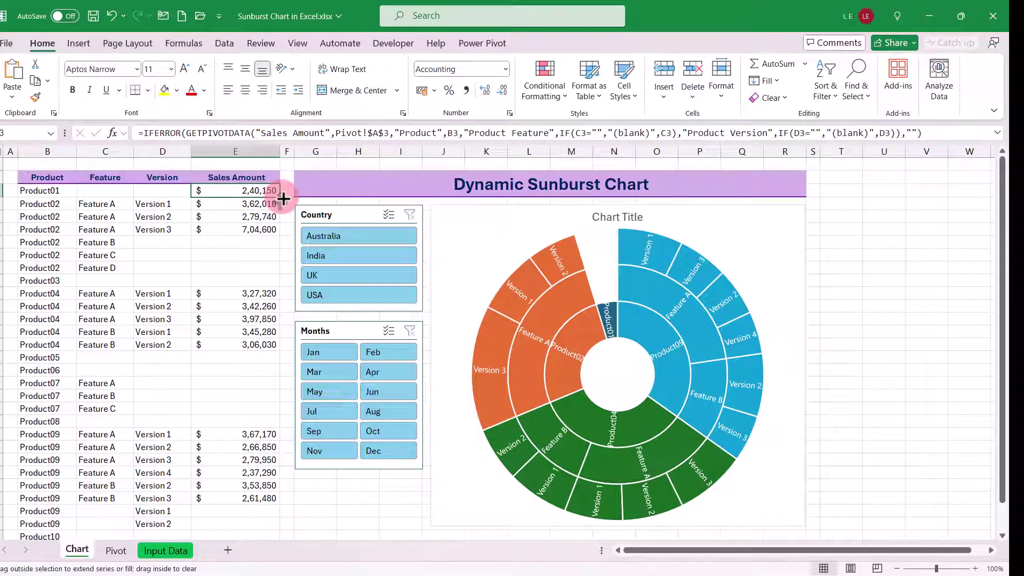
{"action": "double_click", "coordinate": [282, 197]}
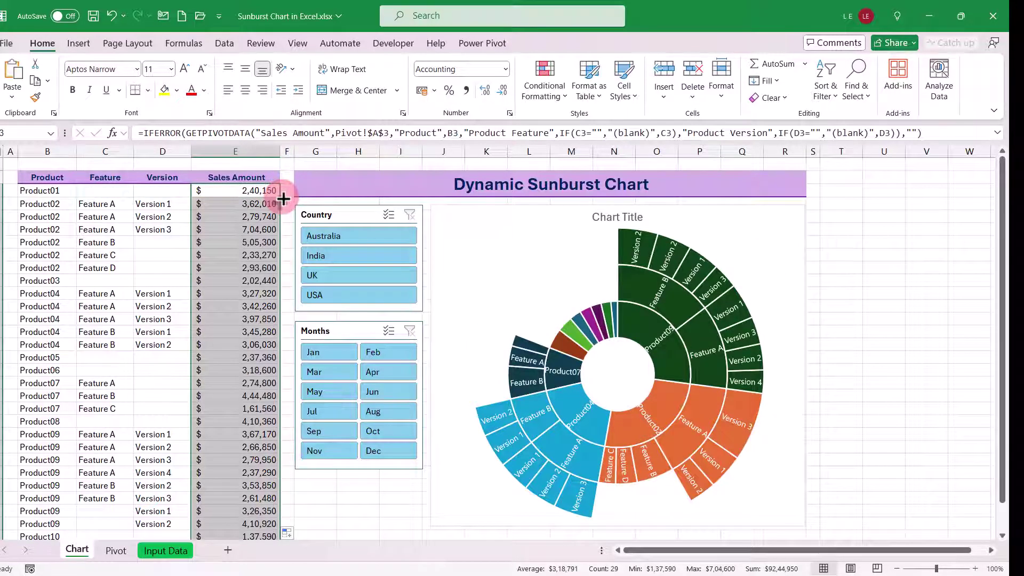
{"action": "left_click", "coordinate": [351, 259]}
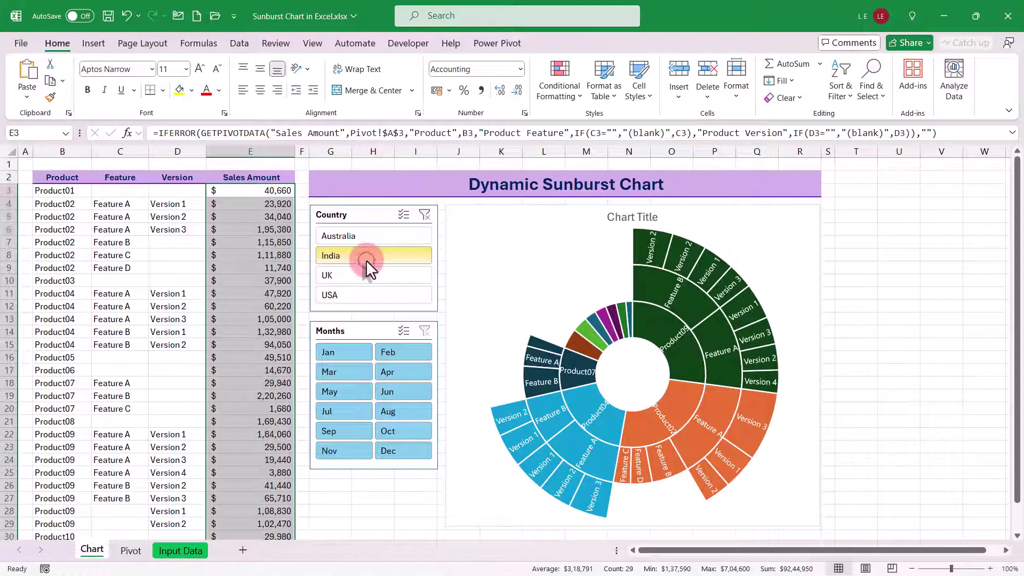
{"action": "left_click", "coordinate": [367, 292]}
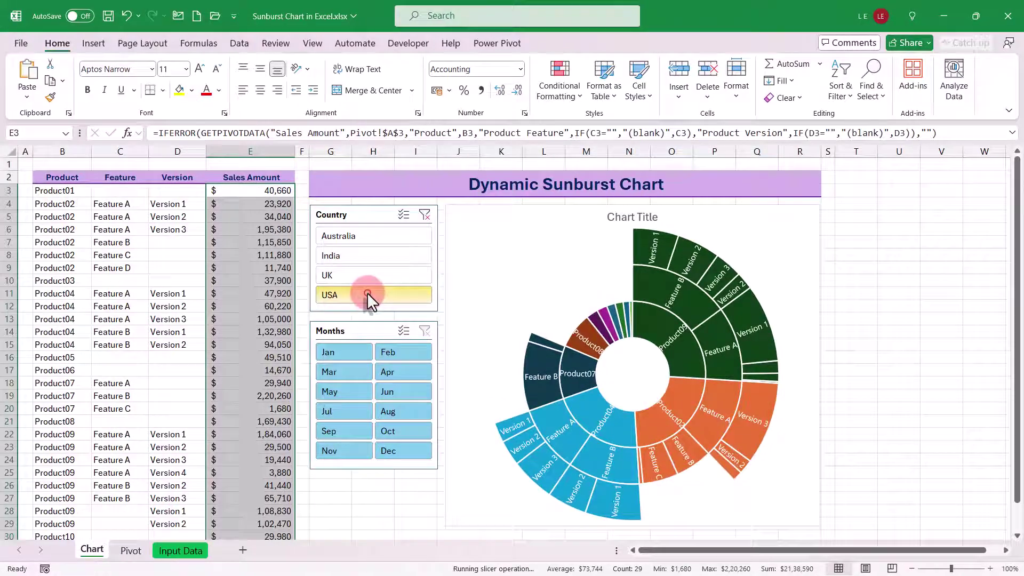
- Try the Jan, Apr, May, Aug, Sep and Dec month filters, then clear both slicers
{"action": "left_click", "coordinate": [368, 351]}
{"action": "left_click", "coordinate": [402, 370]}
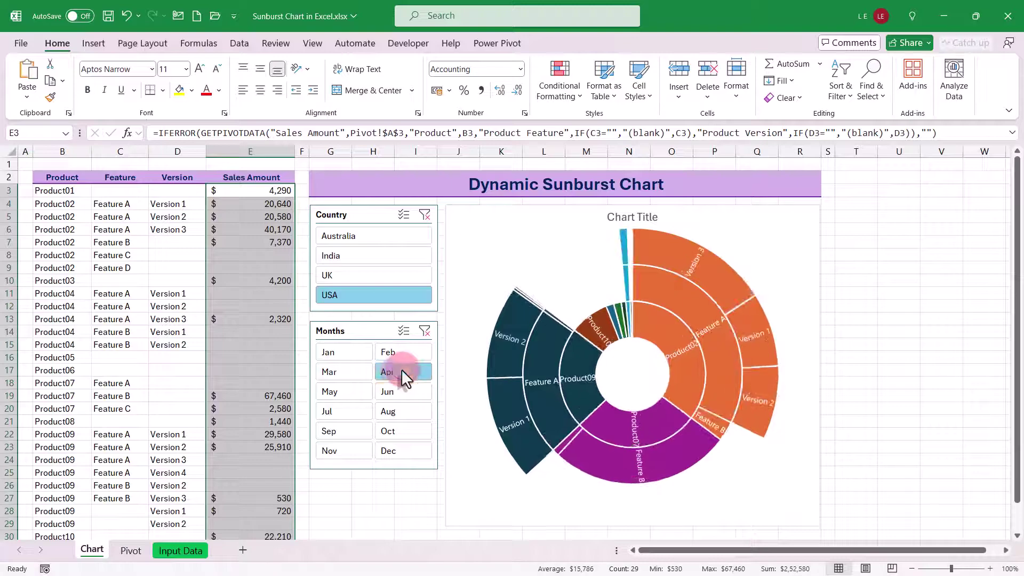
{"action": "left_click", "coordinate": [356, 390]}
{"action": "left_click", "coordinate": [398, 413]}
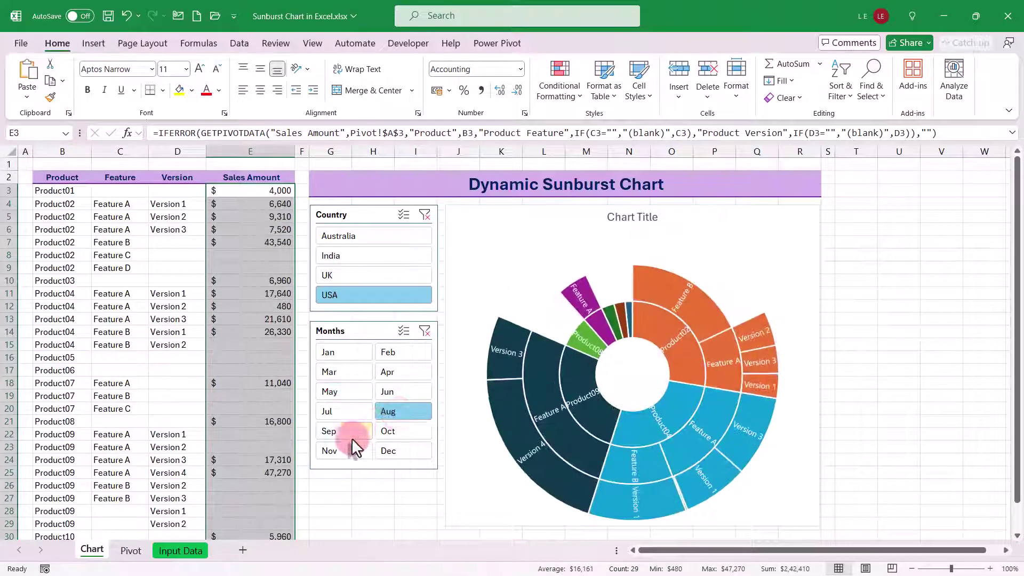
{"action": "left_click", "coordinate": [352, 439]}
{"action": "left_click", "coordinate": [393, 447]}
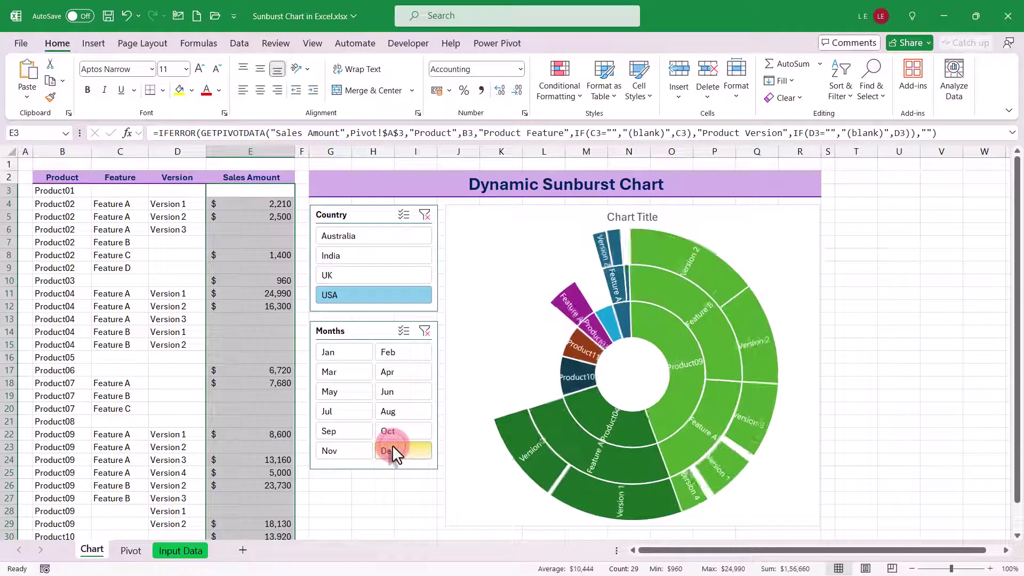
{"action": "left_click", "coordinate": [425, 330]}
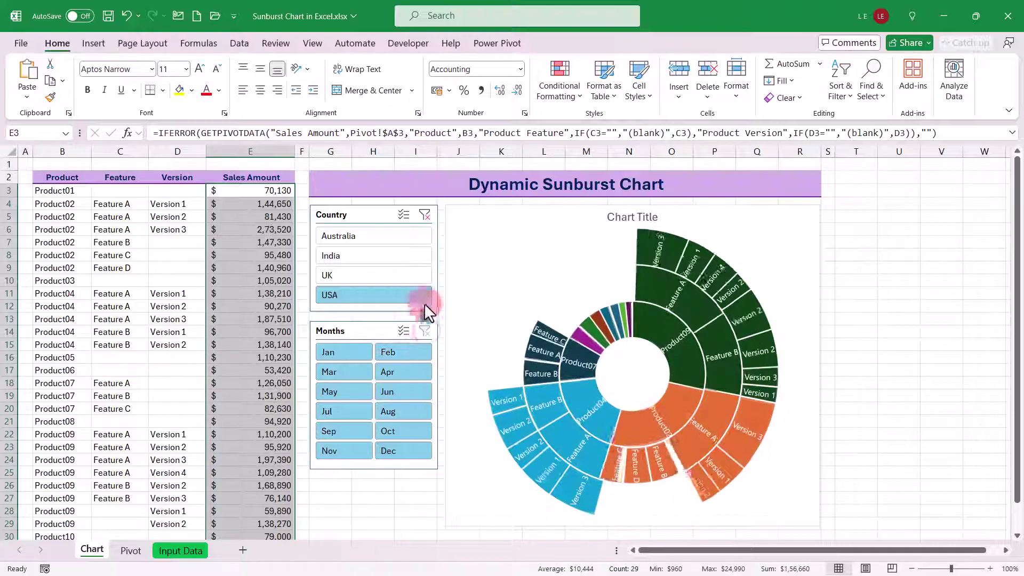
{"action": "left_click", "coordinate": [425, 214]}
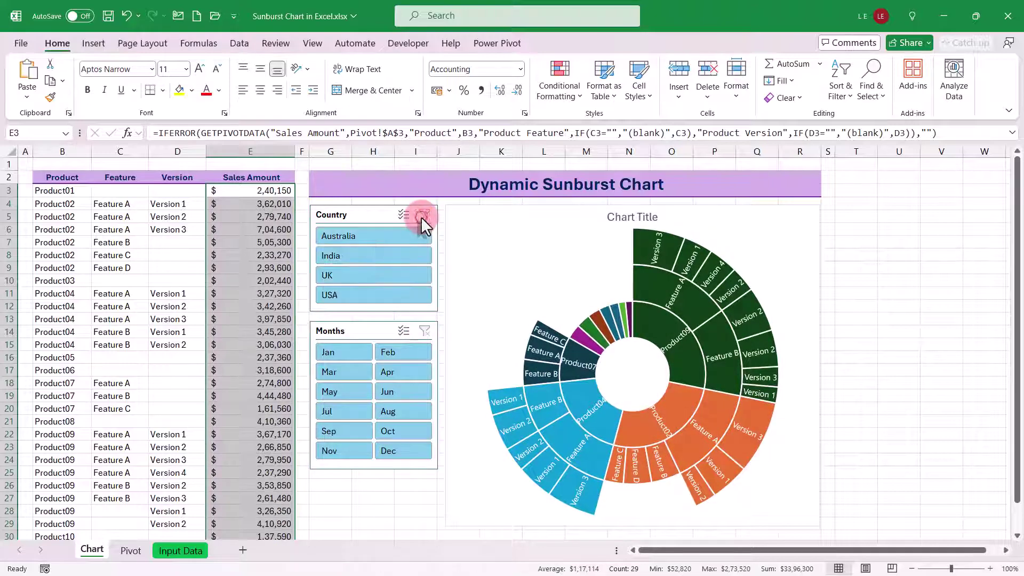
{"action": "left_click", "coordinate": [629, 216]}
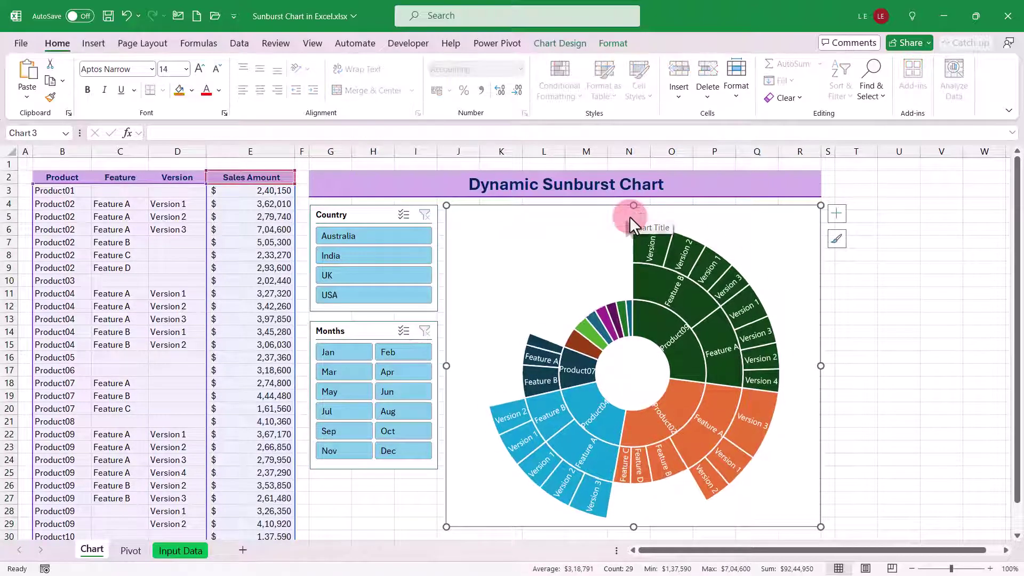
- Give the Product09 branch a gradient fill from black to a blue-grey 83% stop
{"action": "left_click", "coordinate": [654, 314]}
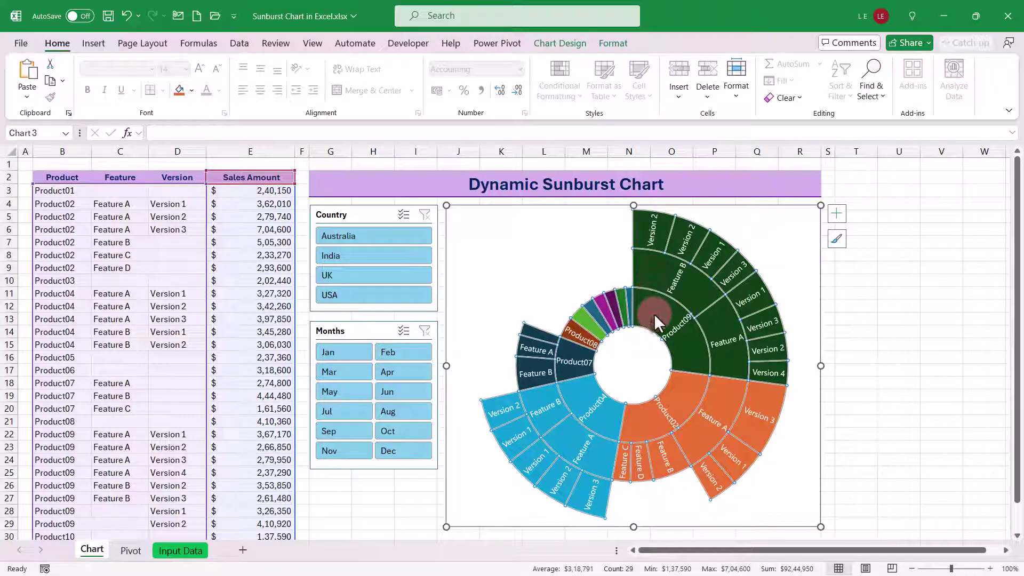
{"action": "left_click", "coordinate": [654, 313]}
{"action": "right_click", "coordinate": [656, 316]}
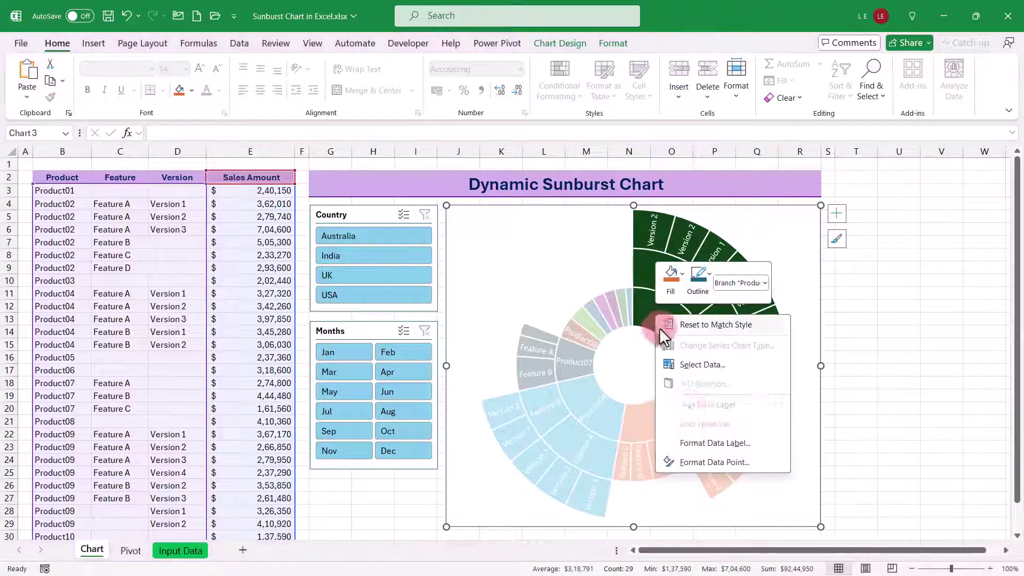
{"action": "left_click", "coordinate": [710, 462]}
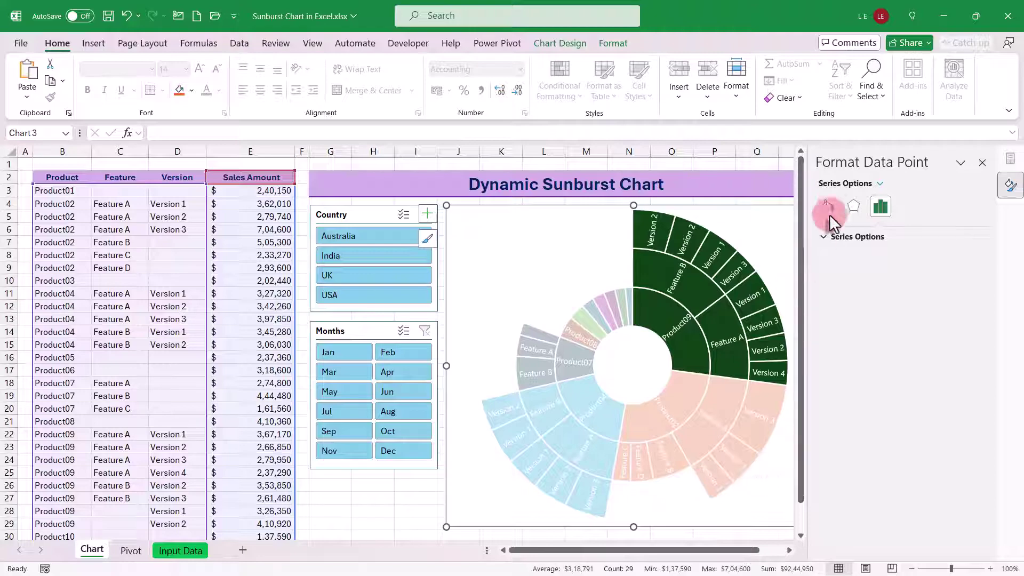
{"action": "left_click", "coordinate": [830, 207]}
{"action": "left_click", "coordinate": [823, 237]}
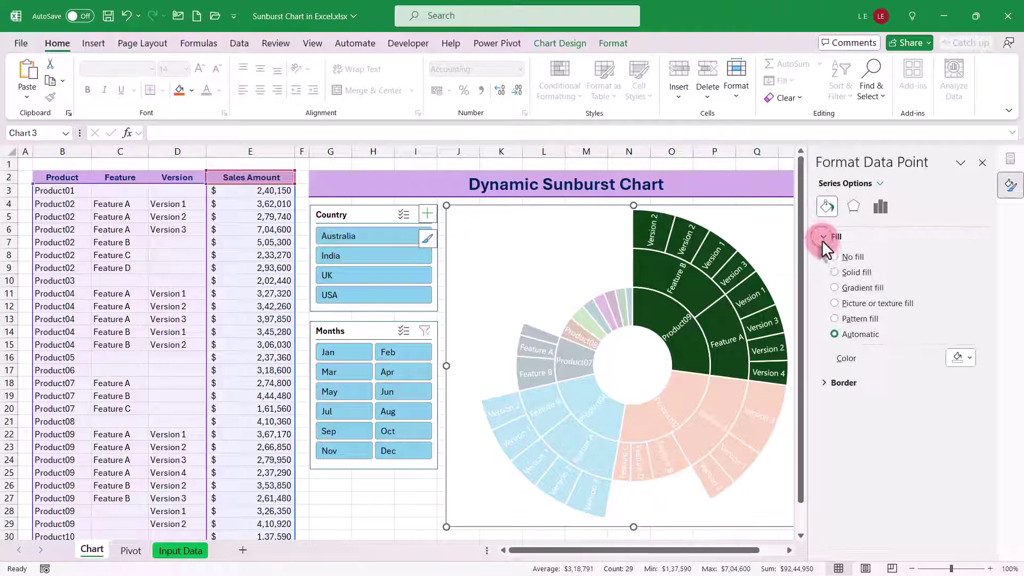
{"action": "left_click", "coordinate": [834, 287]}
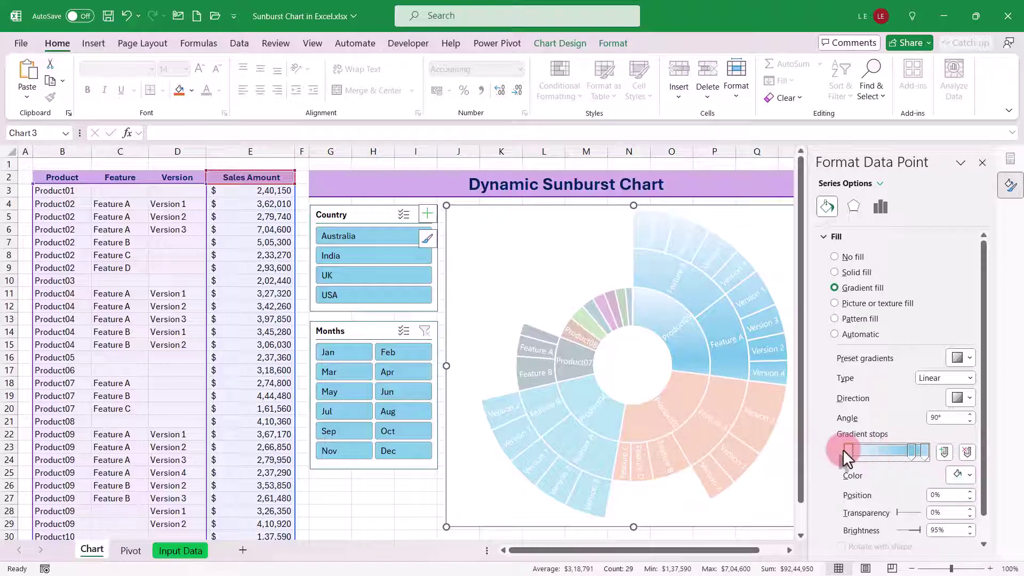
{"action": "left_click", "coordinate": [972, 474]}
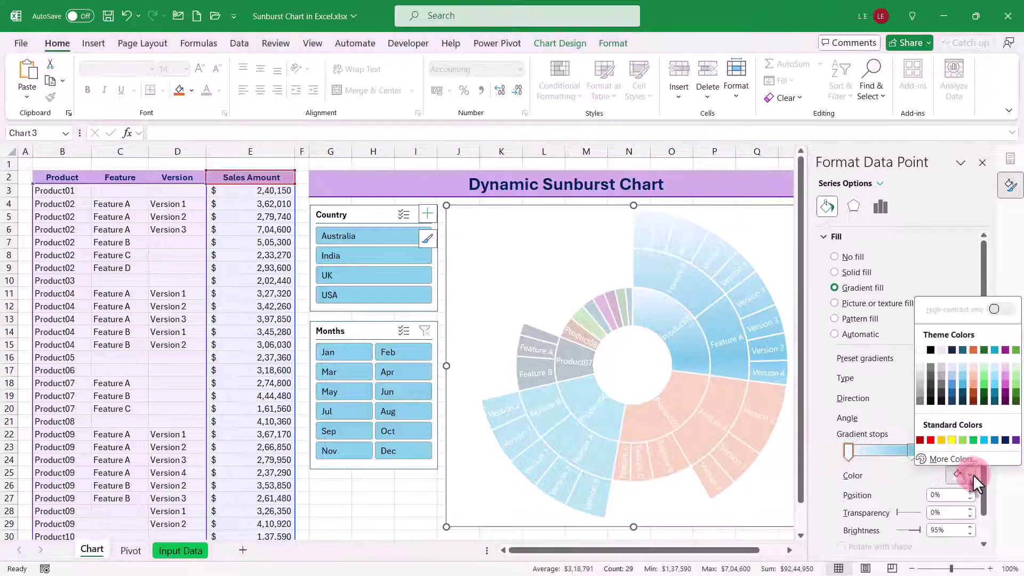
{"action": "left_click", "coordinate": [931, 350]}
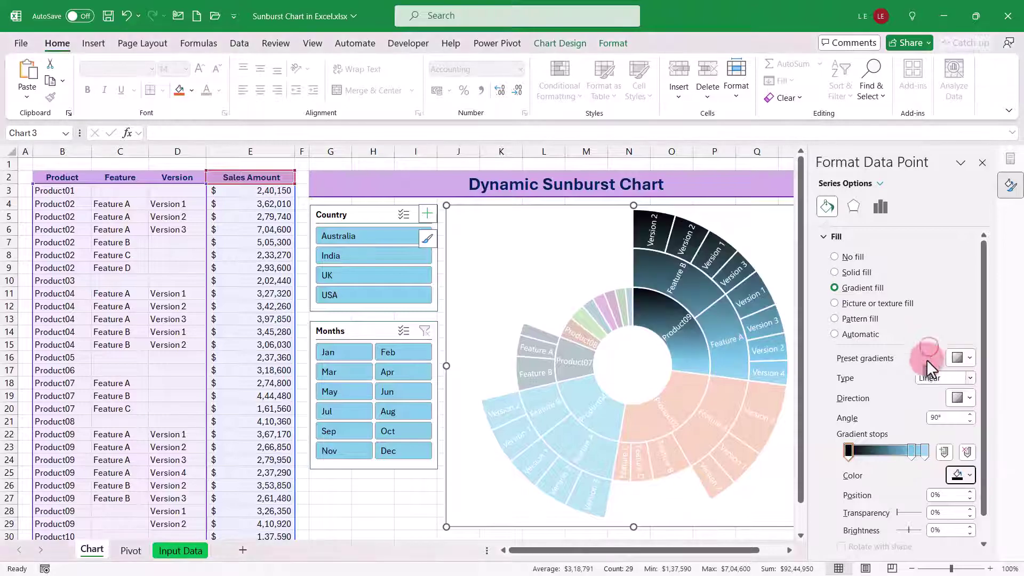
{"action": "left_click", "coordinate": [911, 450]}
{"action": "left_click", "coordinate": [971, 473]}
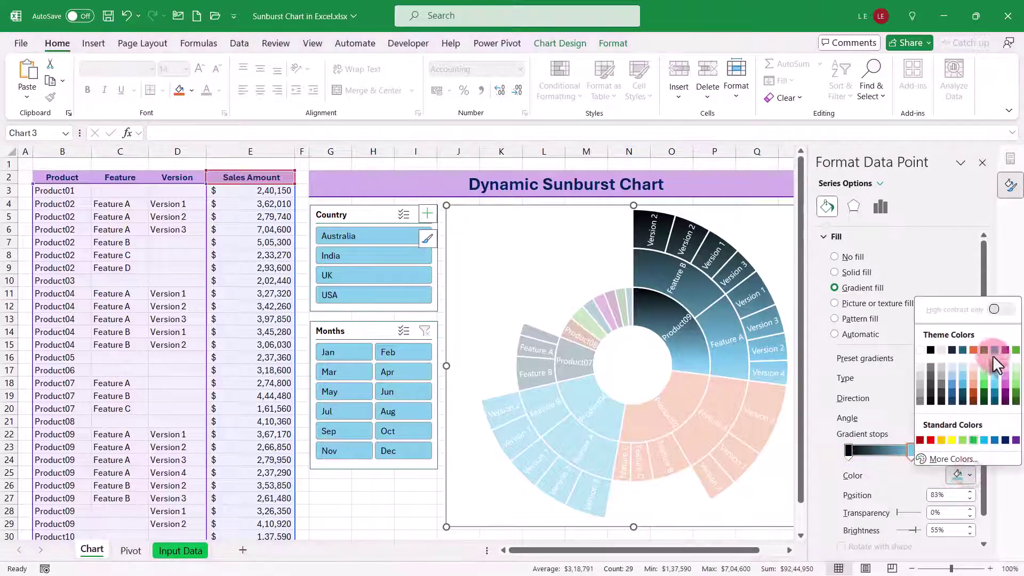
{"action": "left_click", "coordinate": [994, 349]}
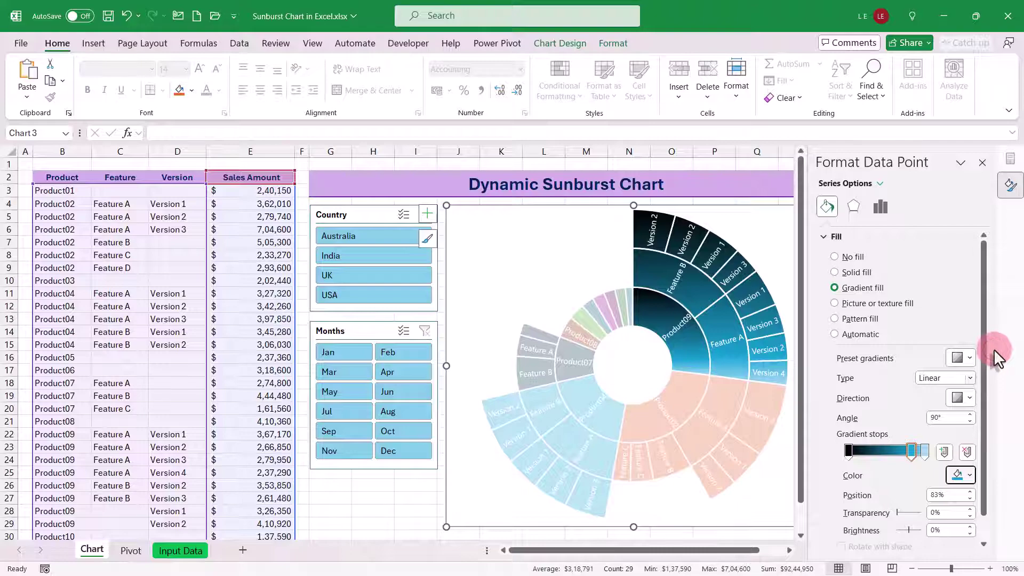
- Give the Product02 branch a gradient fill with a Dark Red 83% stop
{"action": "left_click", "coordinate": [684, 394]}
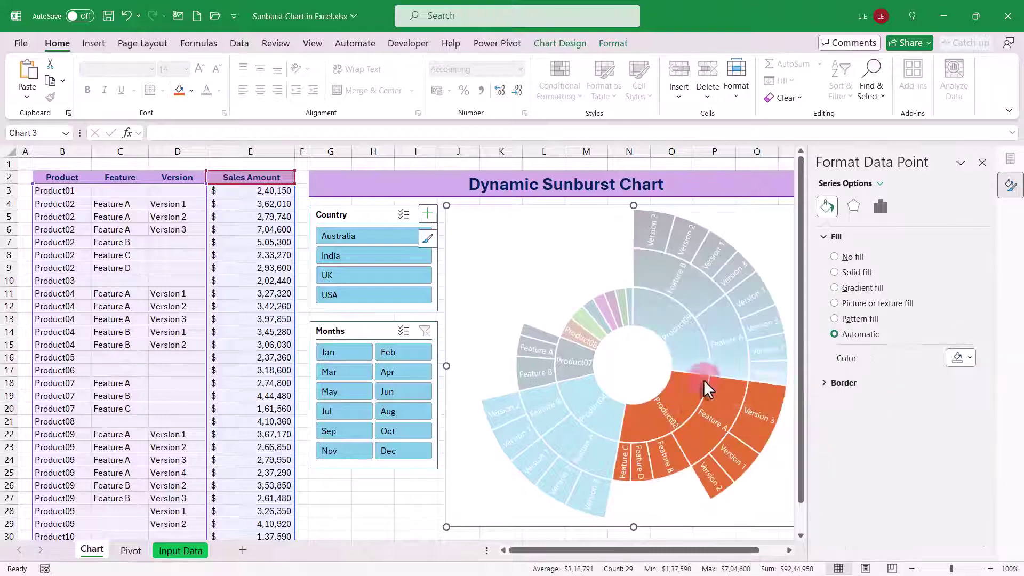
{"action": "left_click", "coordinate": [831, 288]}
{"action": "left_click", "coordinate": [911, 450]}
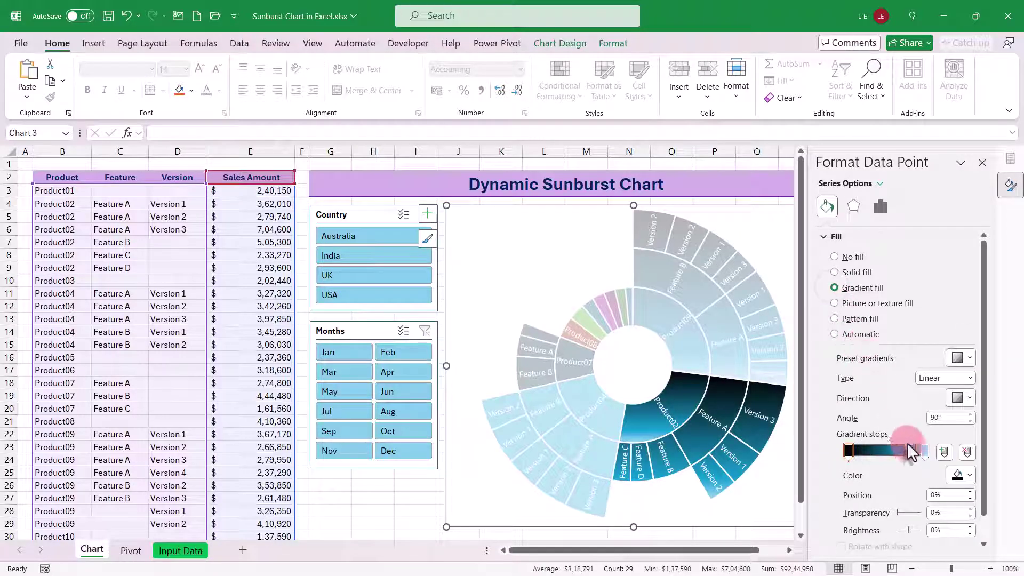
{"action": "left_click", "coordinate": [969, 474]}
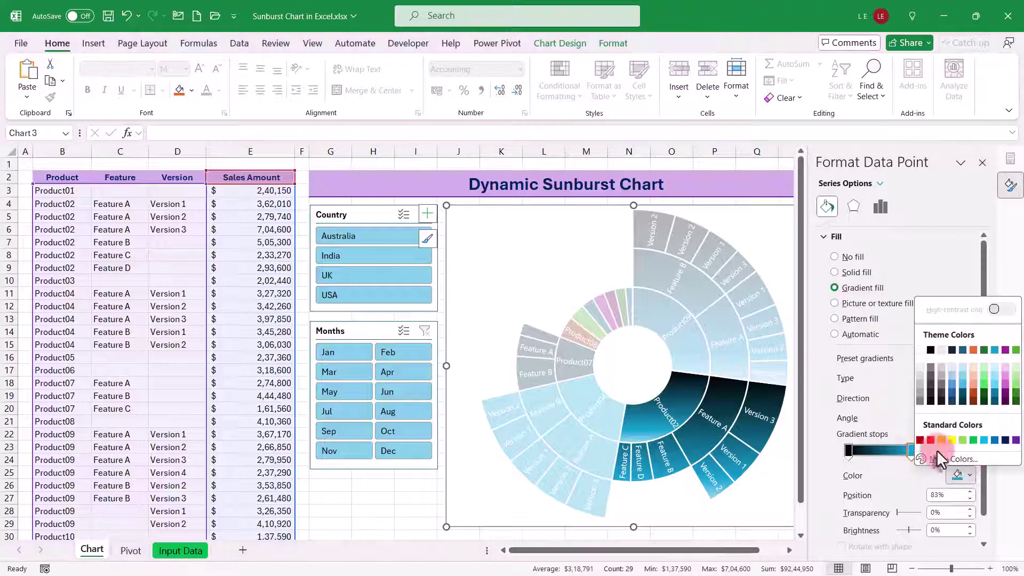
{"action": "left_click", "coordinate": [920, 439]}
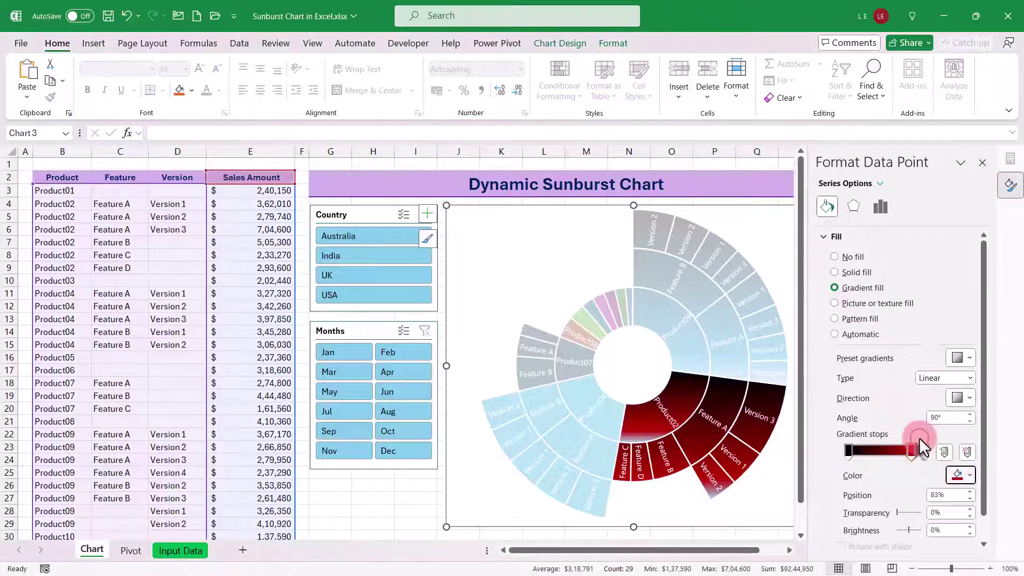
- Give the Product04 branch a gradient fill and recolour its 83% stop
{"action": "left_click", "coordinate": [581, 392]}
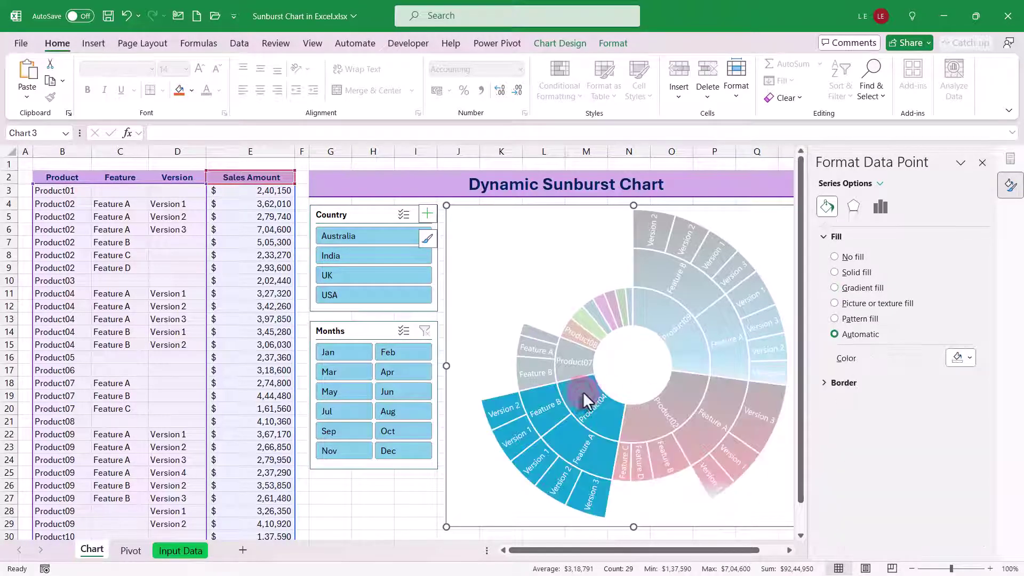
{"action": "left_click", "coordinate": [834, 287]}
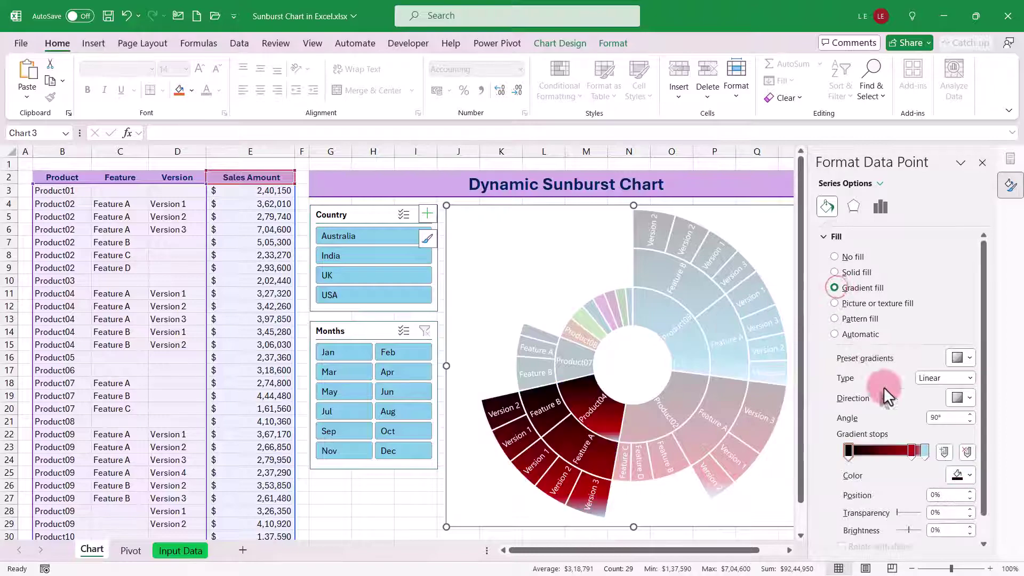
{"action": "left_click", "coordinate": [911, 451]}
{"action": "left_click", "coordinate": [962, 474]}
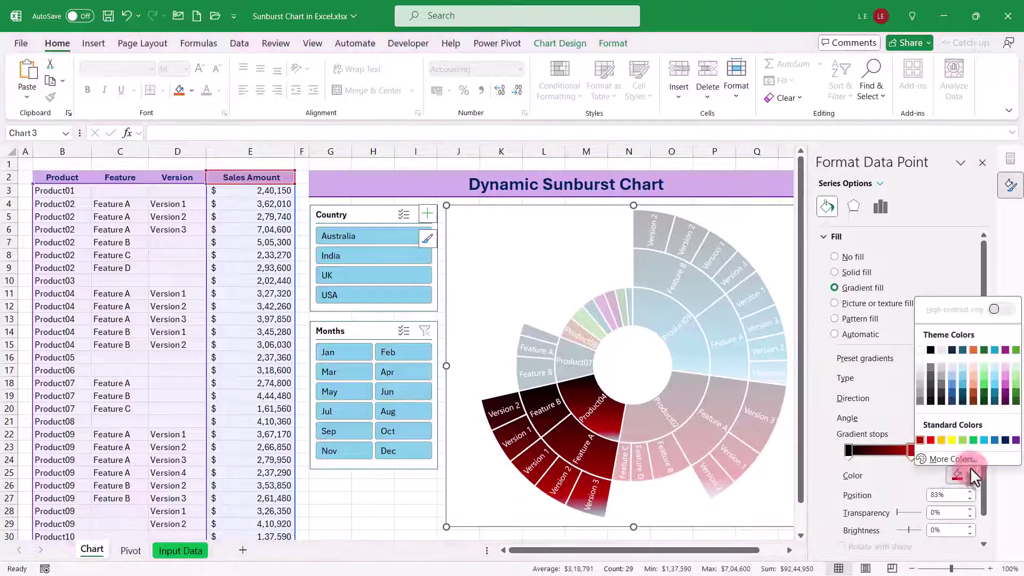
{"action": "left_click", "coordinate": [1004, 357]}
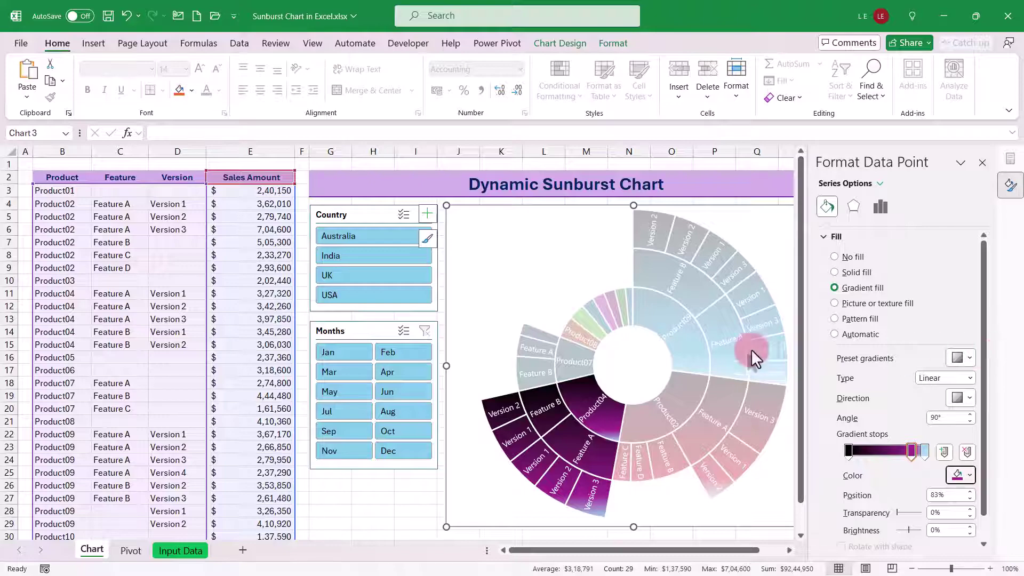
- Give the Product07 segments a gradient fill with a green 83% stop
{"action": "left_click", "coordinate": [569, 349]}
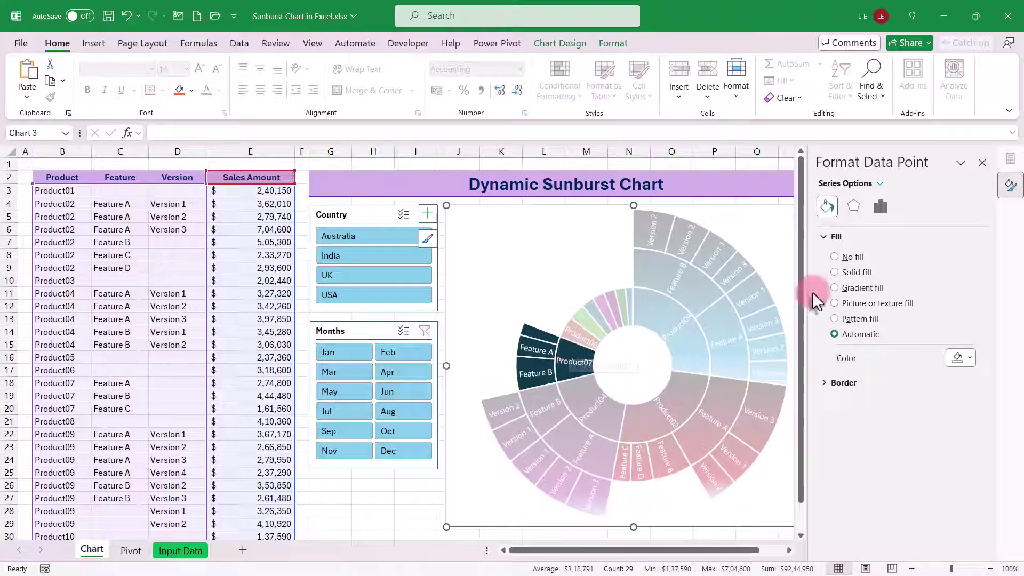
{"action": "left_click", "coordinate": [833, 287]}
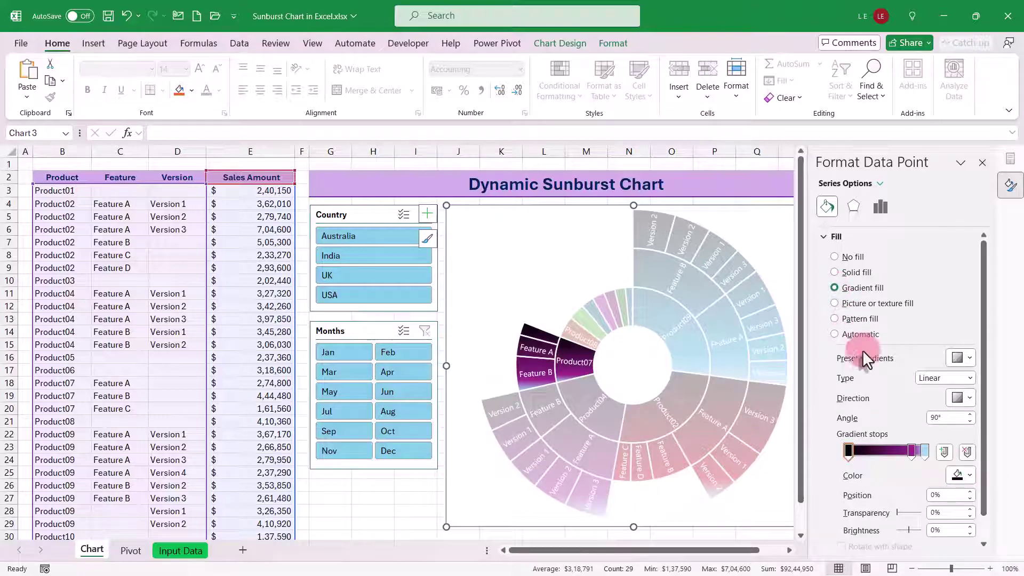
{"action": "left_click", "coordinate": [911, 451]}
{"action": "left_click", "coordinate": [971, 476]}
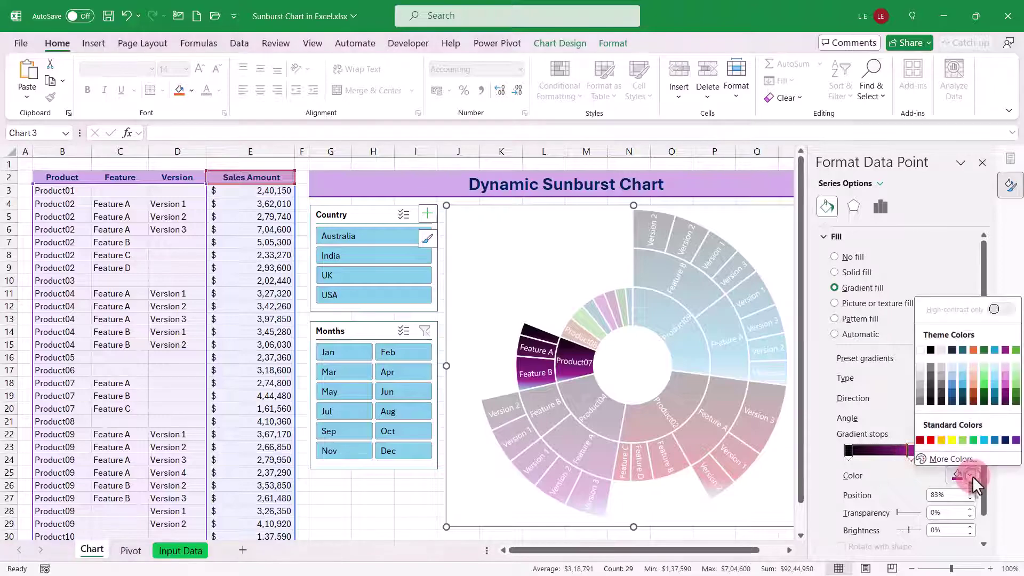
{"action": "left_click", "coordinate": [983, 350]}
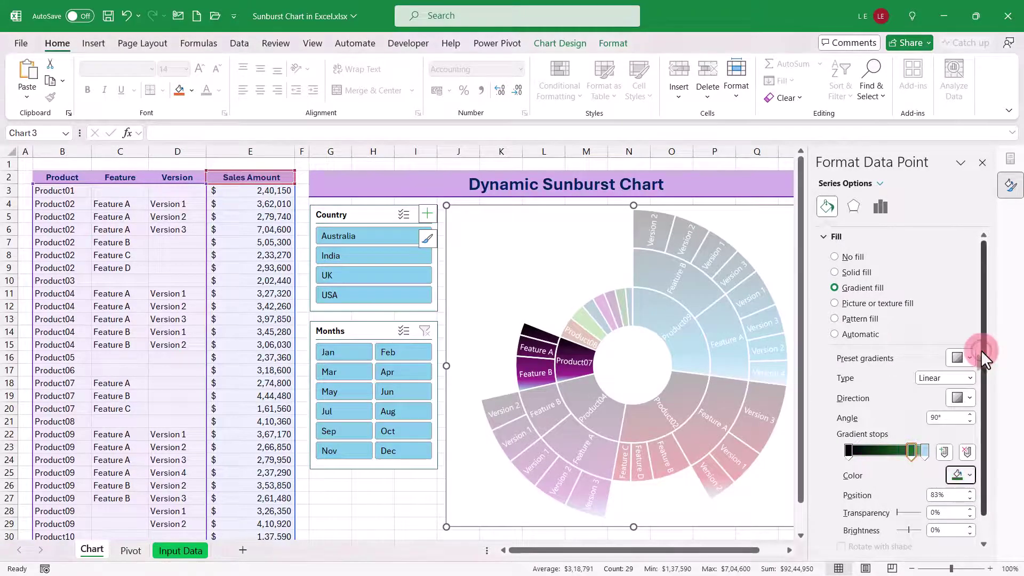
- Decrease the sunburst data labels' font one size, to 8 pt
{"action": "left_click", "coordinate": [470, 466]}
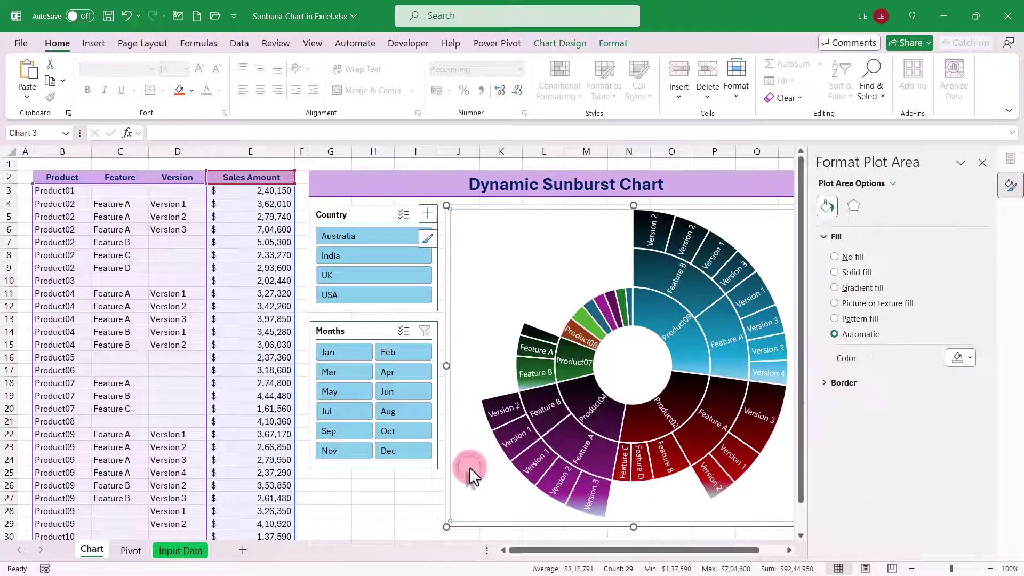
{"action": "left_click", "coordinate": [668, 417]}
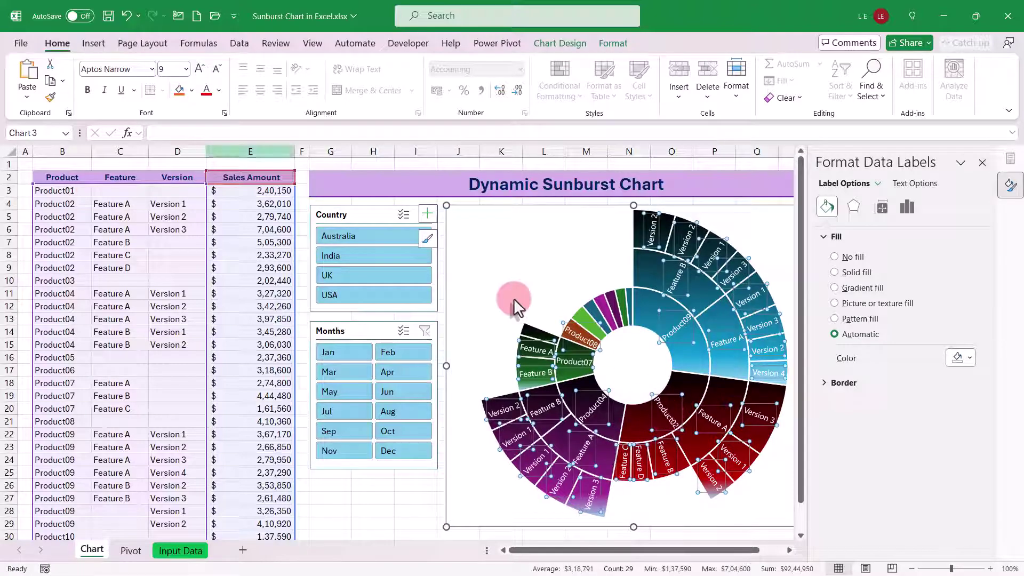
{"action": "left_click", "coordinate": [216, 68]}
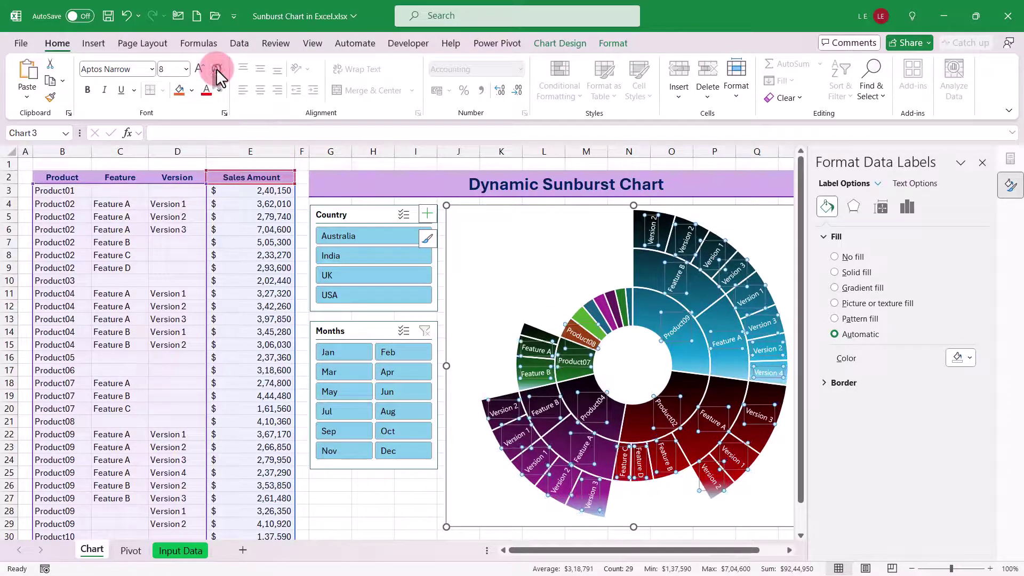
{"action": "left_click", "coordinate": [499, 242]}
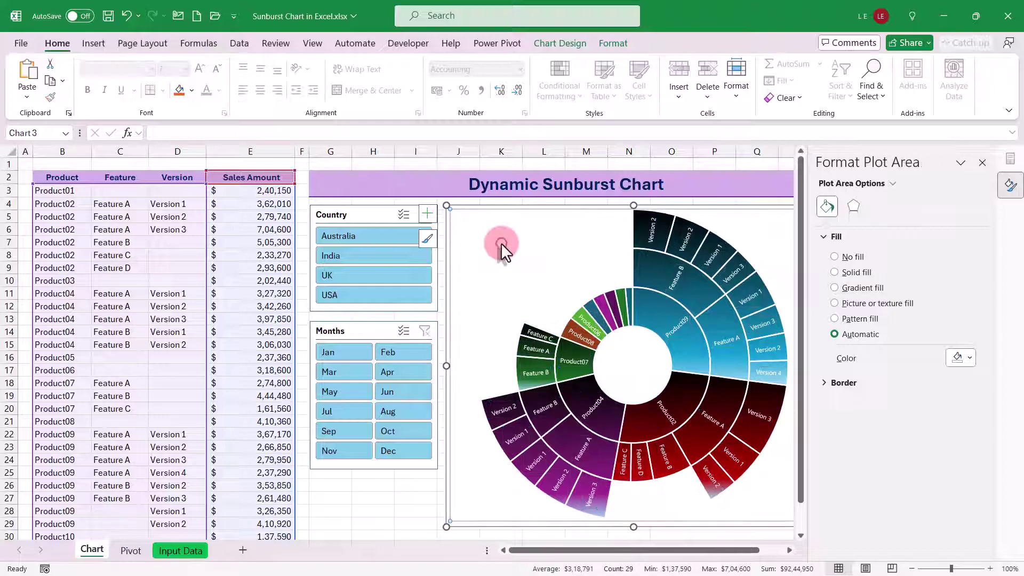
- Set the sunburst data series border to No line
{"action": "left_click", "coordinate": [563, 351]}
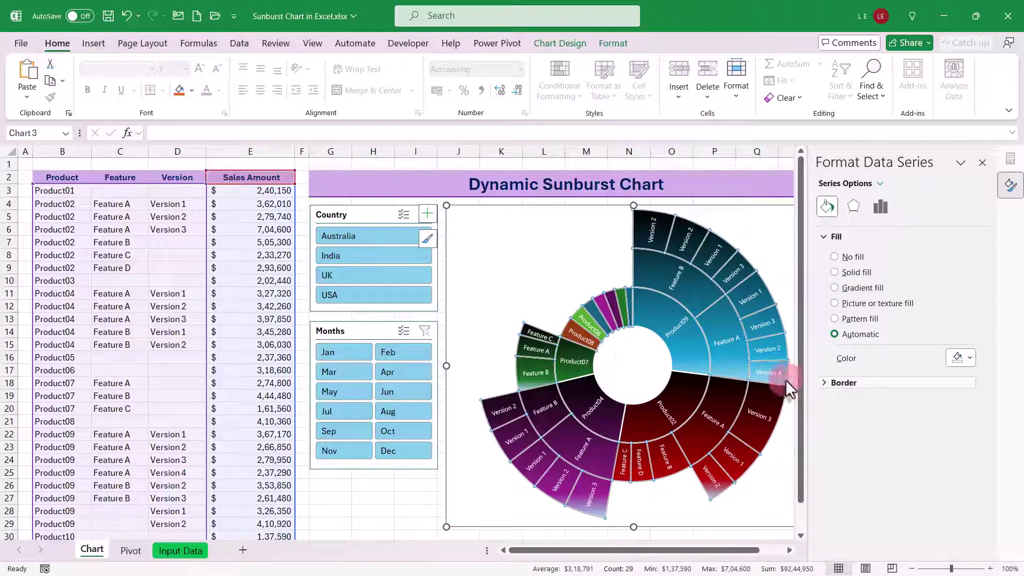
{"action": "left_click", "coordinate": [824, 383]}
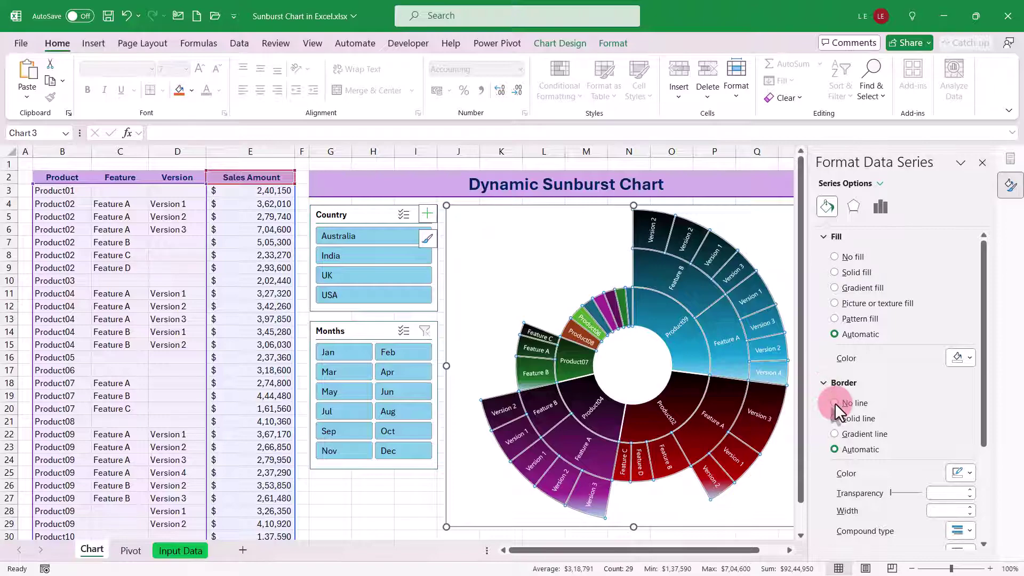
{"action": "left_click", "coordinate": [834, 403]}
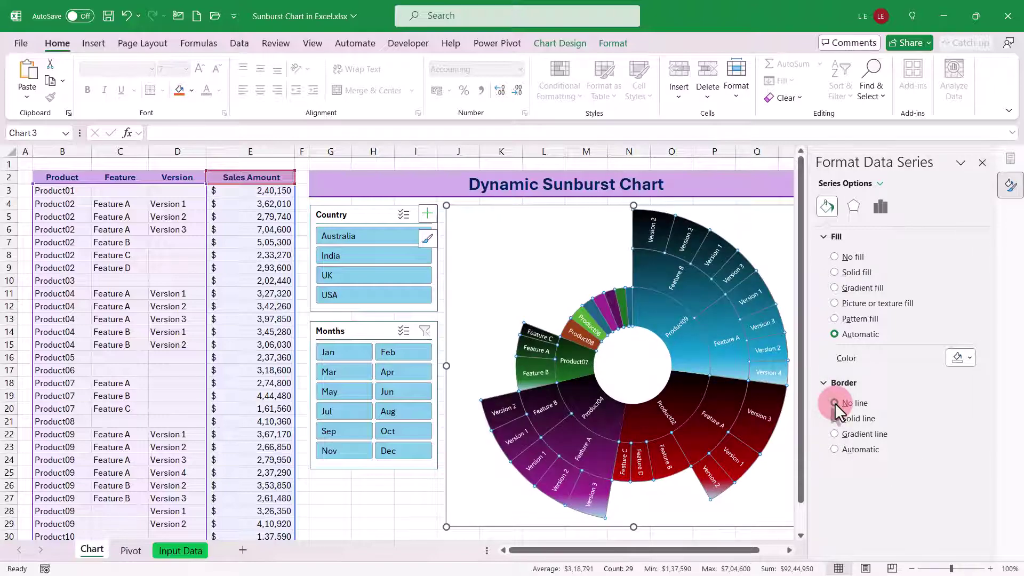
{"action": "left_click", "coordinate": [768, 237]}
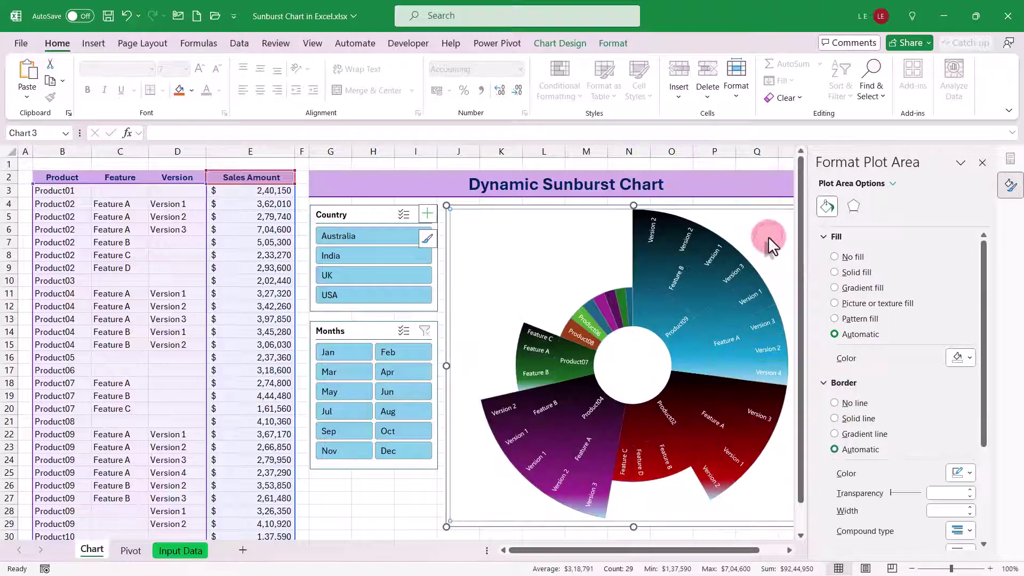
- Test the Country slicer with Australia, India and UK
{"action": "left_click", "coordinate": [336, 239]}
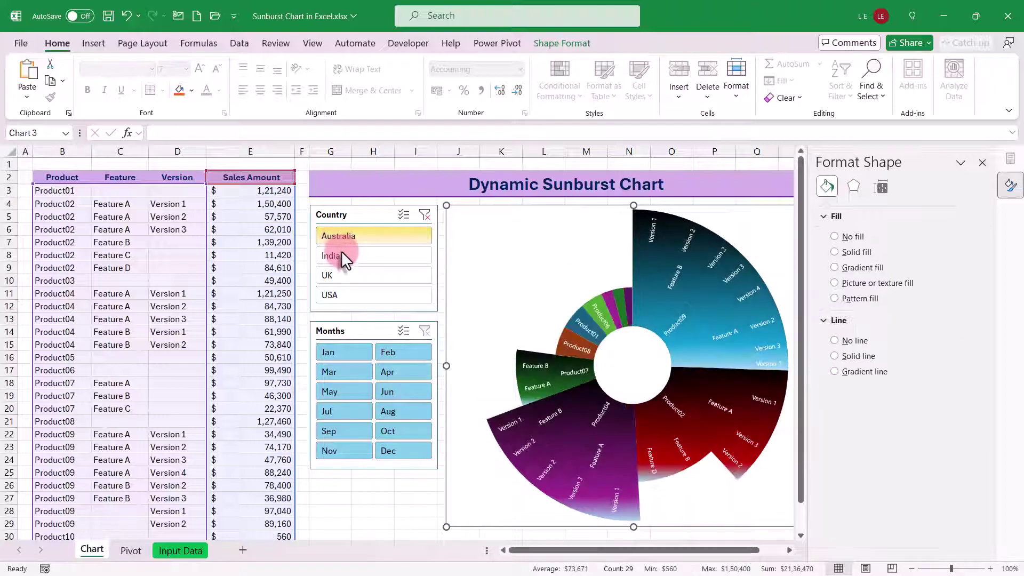
{"action": "left_click", "coordinate": [342, 257]}
{"action": "left_click", "coordinate": [347, 275]}
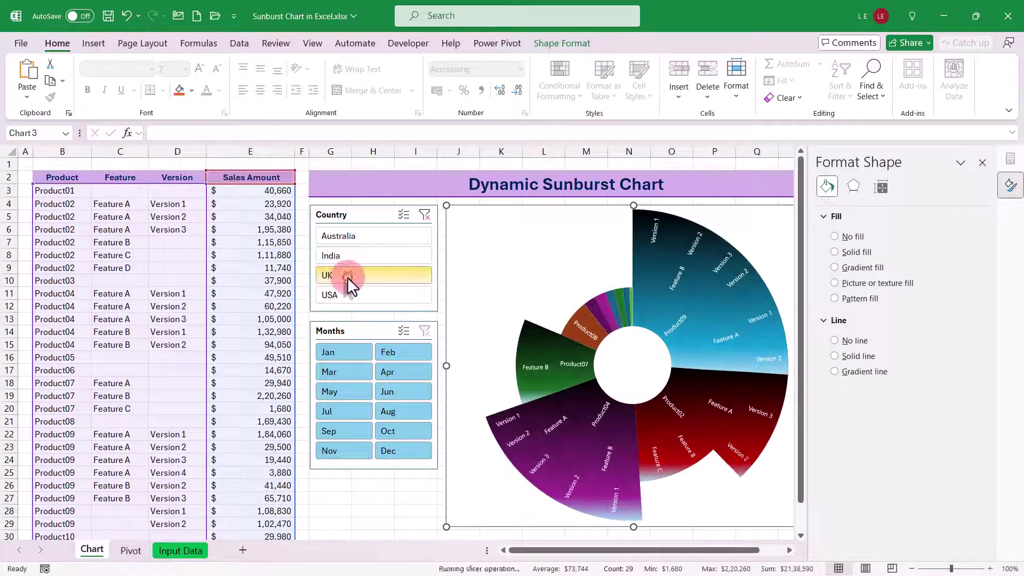
{"action": "left_click", "coordinate": [983, 162]}
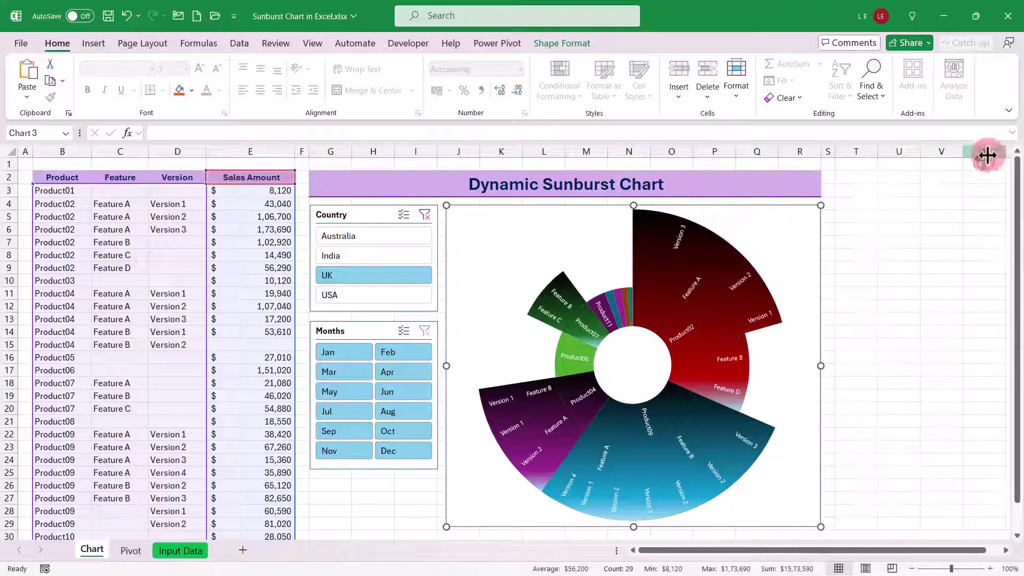
- Switch the workbook to full-screen mode and stretch the chart taller
{"action": "left_click", "coordinate": [1008, 110]}
{"action": "left_click", "coordinate": [943, 146]}
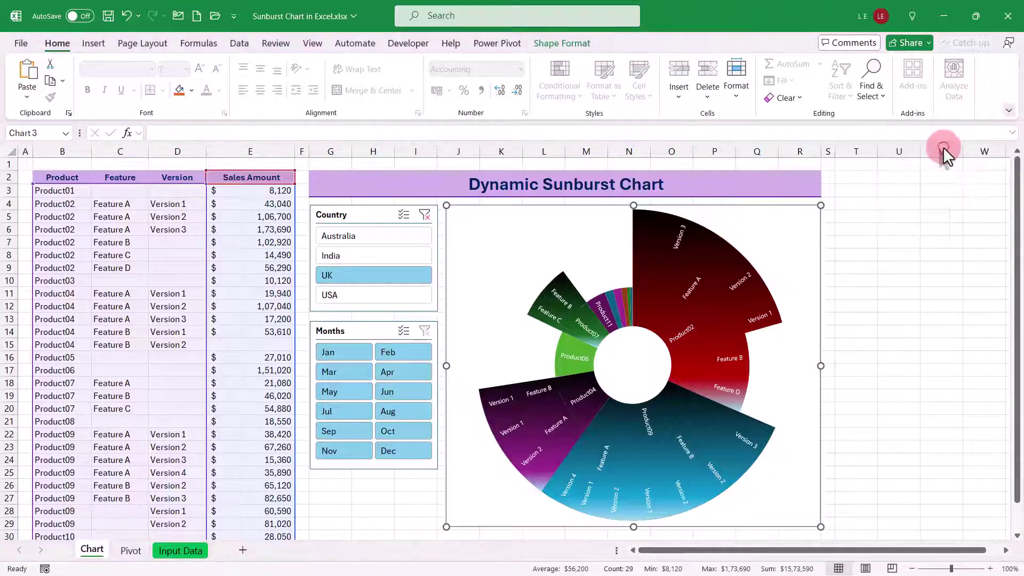
{"action": "left_click", "coordinate": [652, 403]}
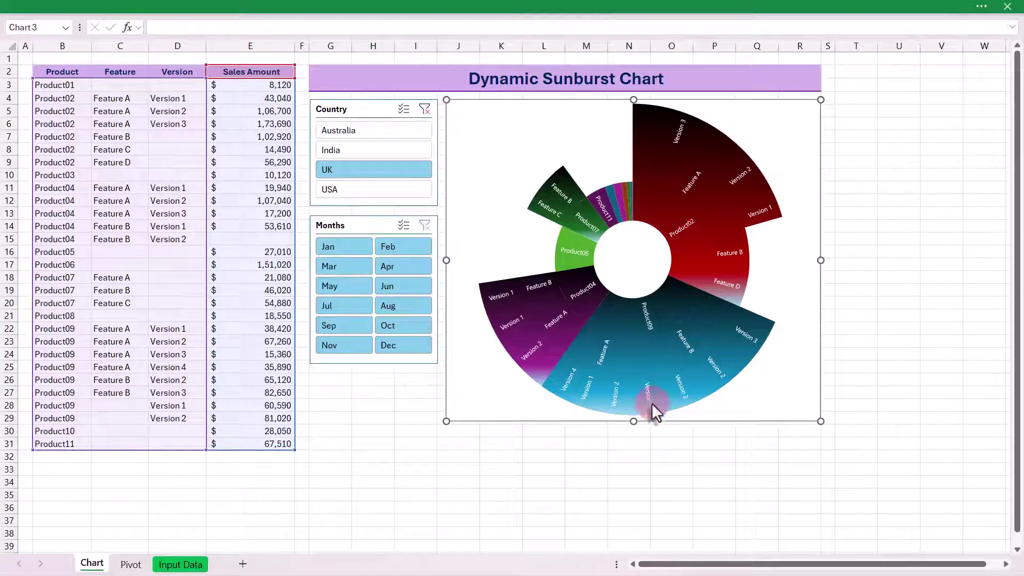
{"action": "left_click_drag", "start_coordinate": [631, 421], "coordinate": [633, 449]}
- Test the Months slicer, leave it on December, and clear the Country filter
{"action": "left_click", "coordinate": [379, 261]}
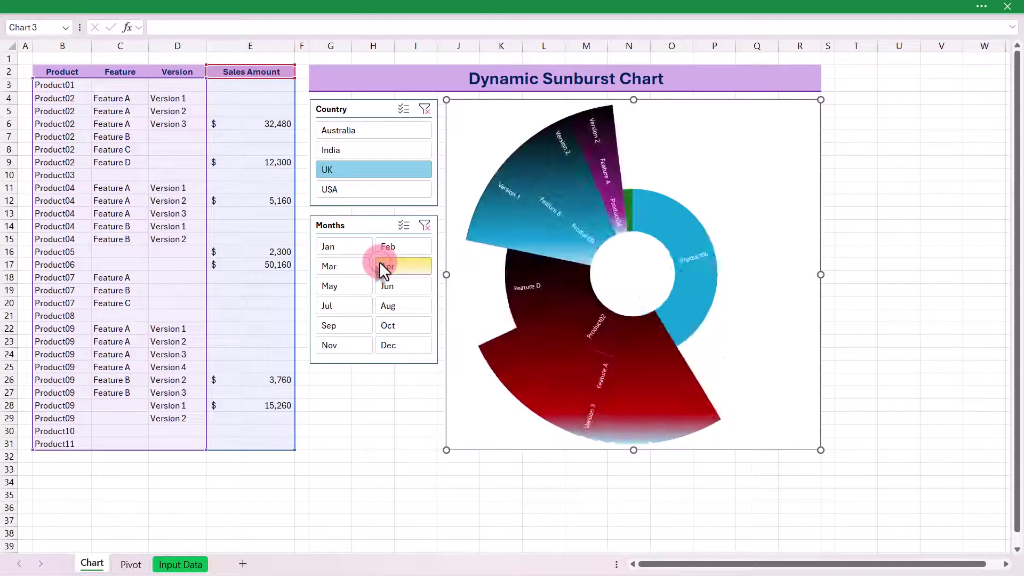
{"action": "left_click", "coordinate": [355, 287]}
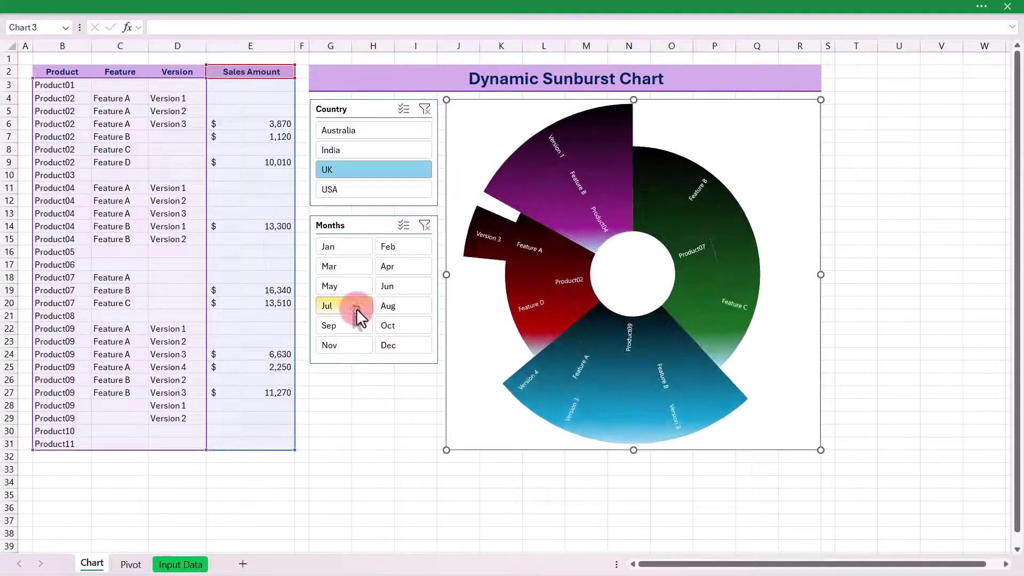
{"action": "left_click", "coordinate": [356, 309]}
{"action": "left_click", "coordinate": [392, 327]}
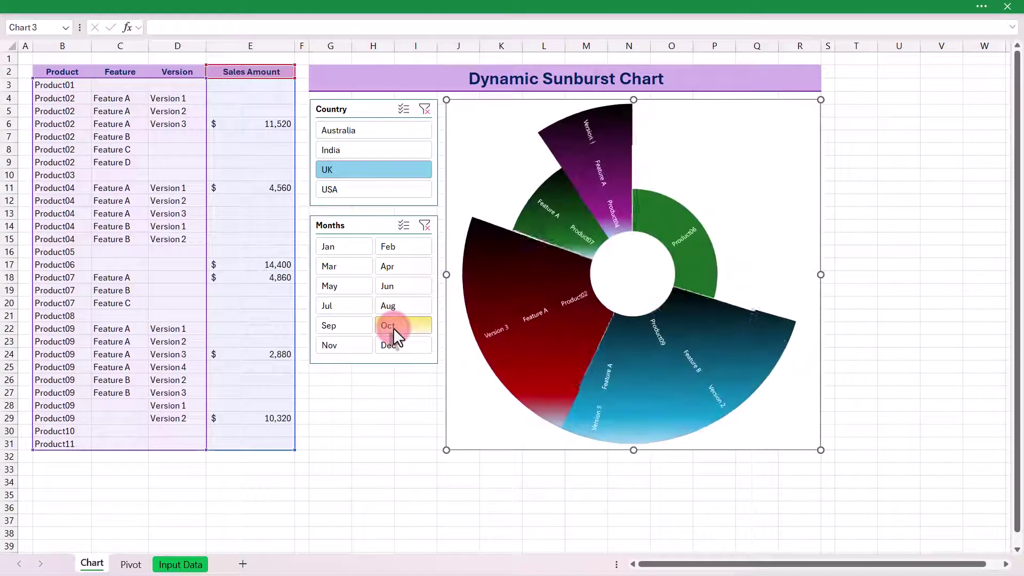
{"action": "left_click", "coordinate": [407, 347]}
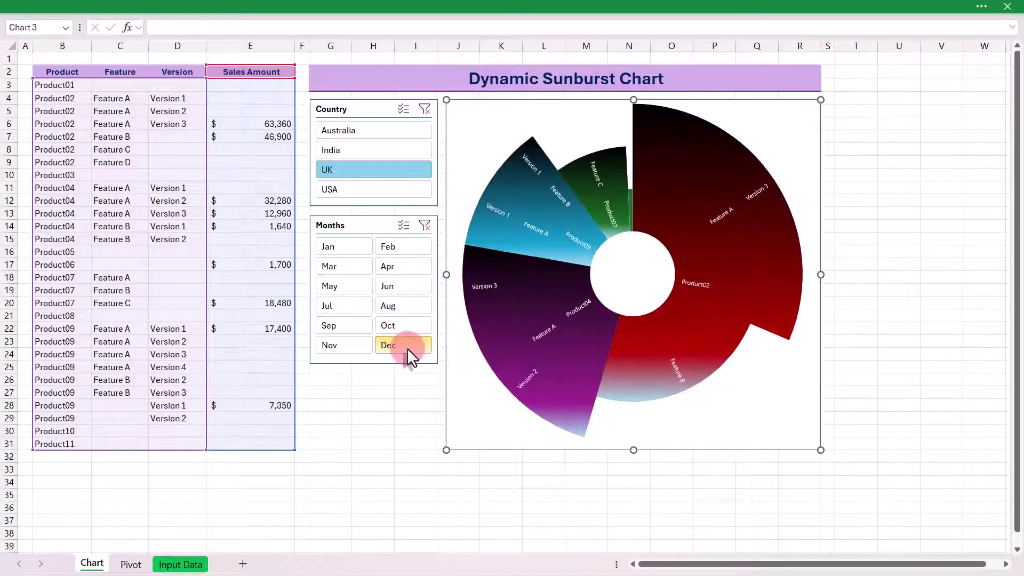
{"action": "left_click", "coordinate": [422, 106]}
{"action": "left_click", "coordinate": [370, 380]}
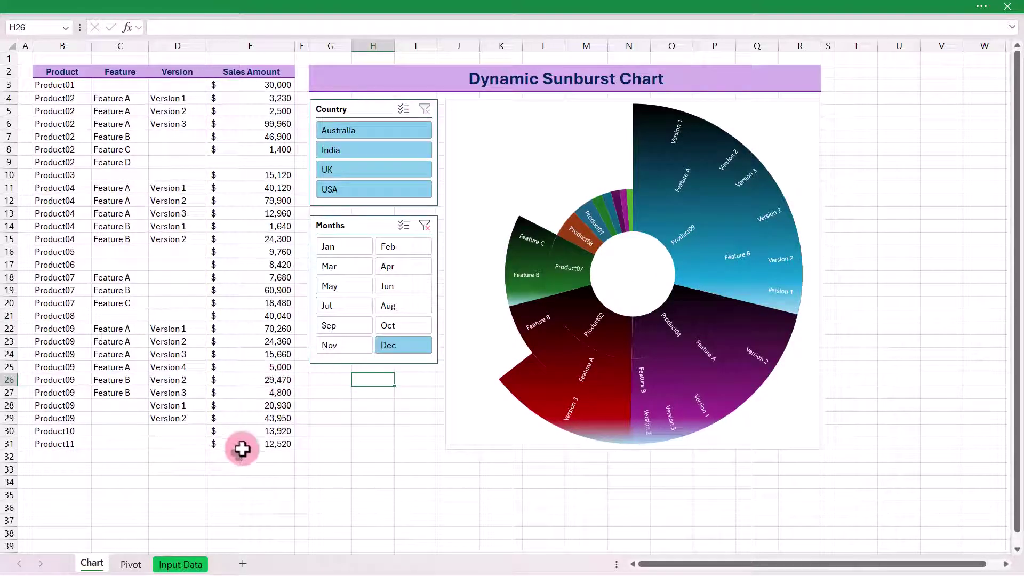
- Refresh the pivot table that feeds the chart
{"action": "left_click", "coordinate": [184, 564]}
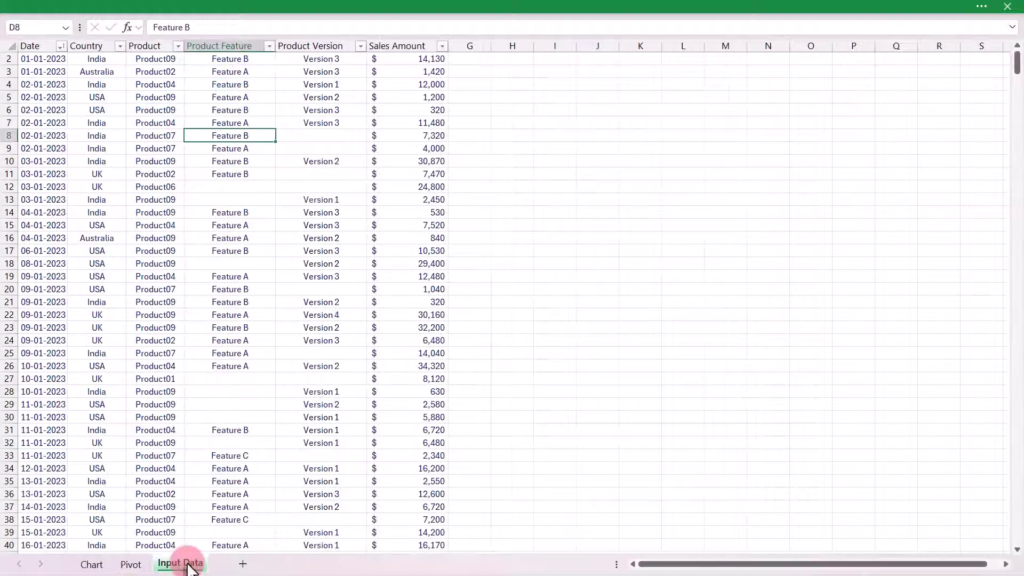
{"action": "scroll", "coordinate": [178, 361], "scroll_direction": "up", "scroll_amount": 1}
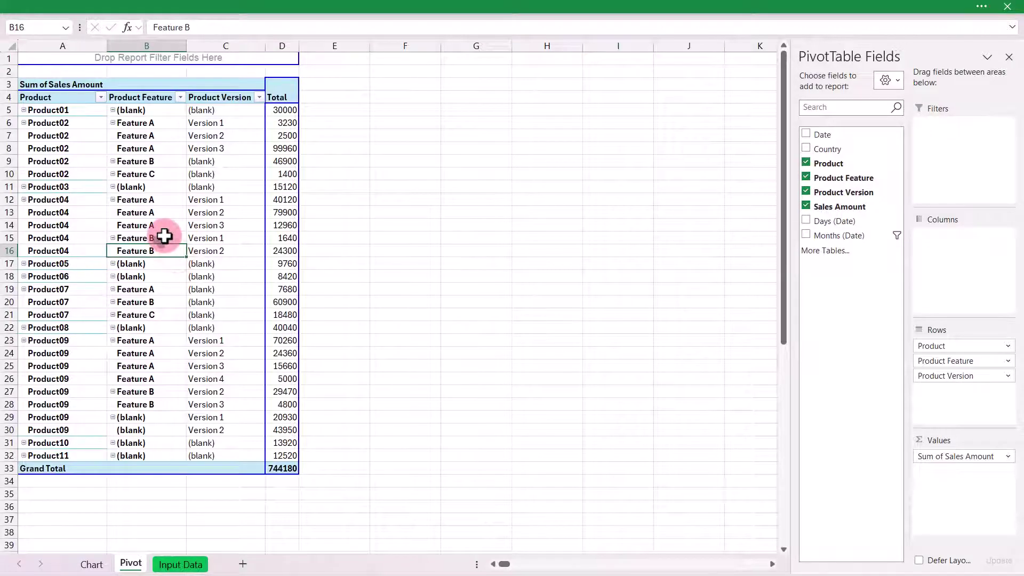
{"action": "right_click", "coordinate": [165, 237]}
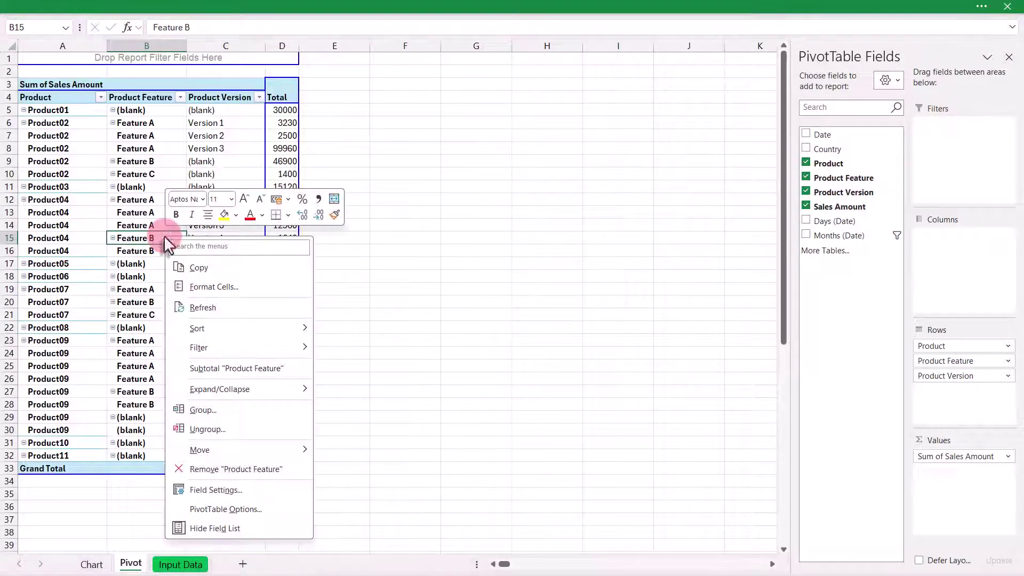
{"action": "left_click", "coordinate": [207, 309]}
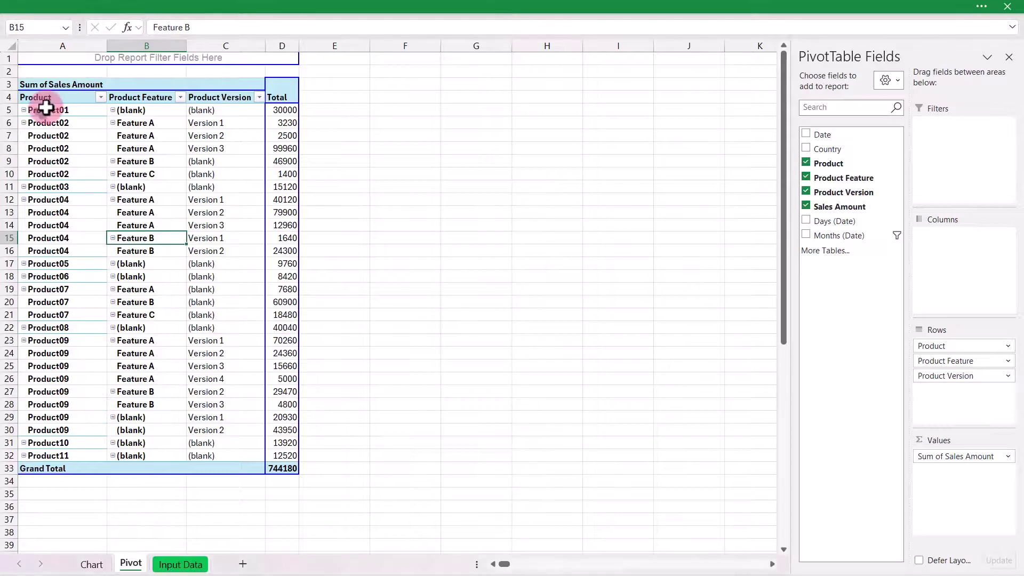
- Select pivot rows A5:D32, then return to the Chart sheet and select B3:D31
{"action": "left_click_drag", "start_coordinate": [46, 108], "coordinate": [256, 457]}
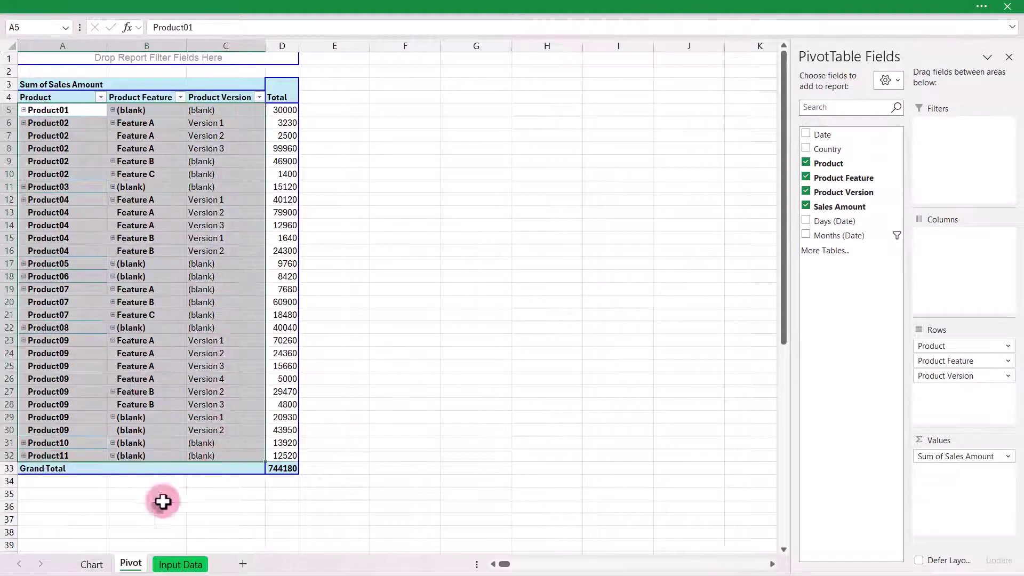
{"action": "left_click", "coordinate": [92, 564]}
{"action": "left_click_drag", "start_coordinate": [51, 80], "coordinate": [164, 442]}
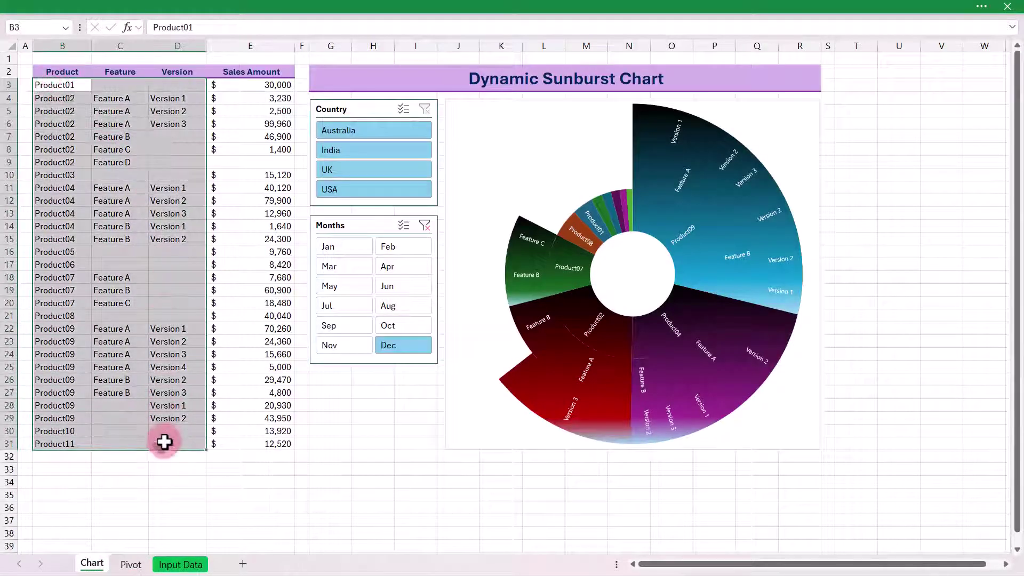
{"action": "left_click", "coordinate": [246, 99]}
{"action": "left_click", "coordinate": [280, 442]}
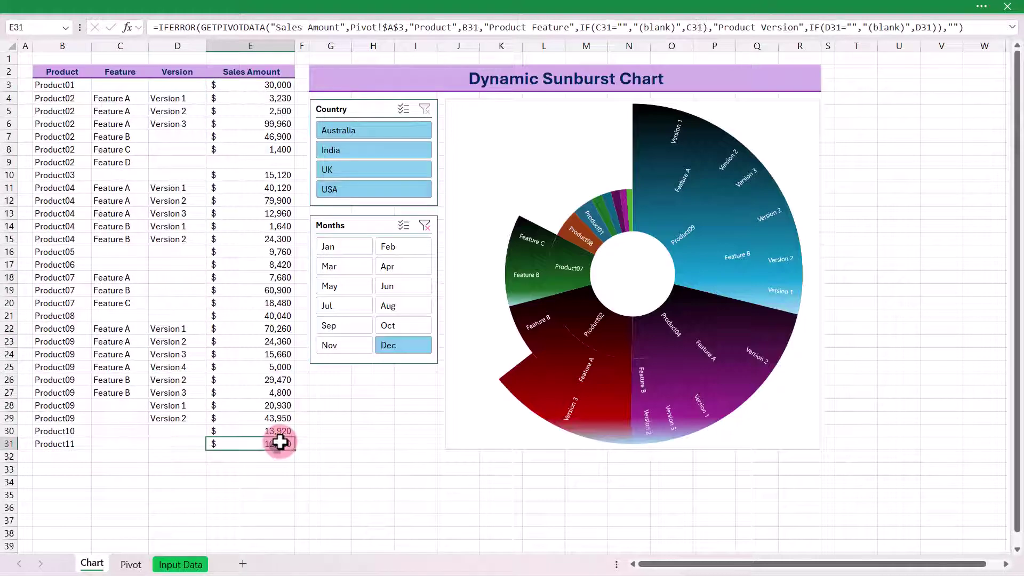